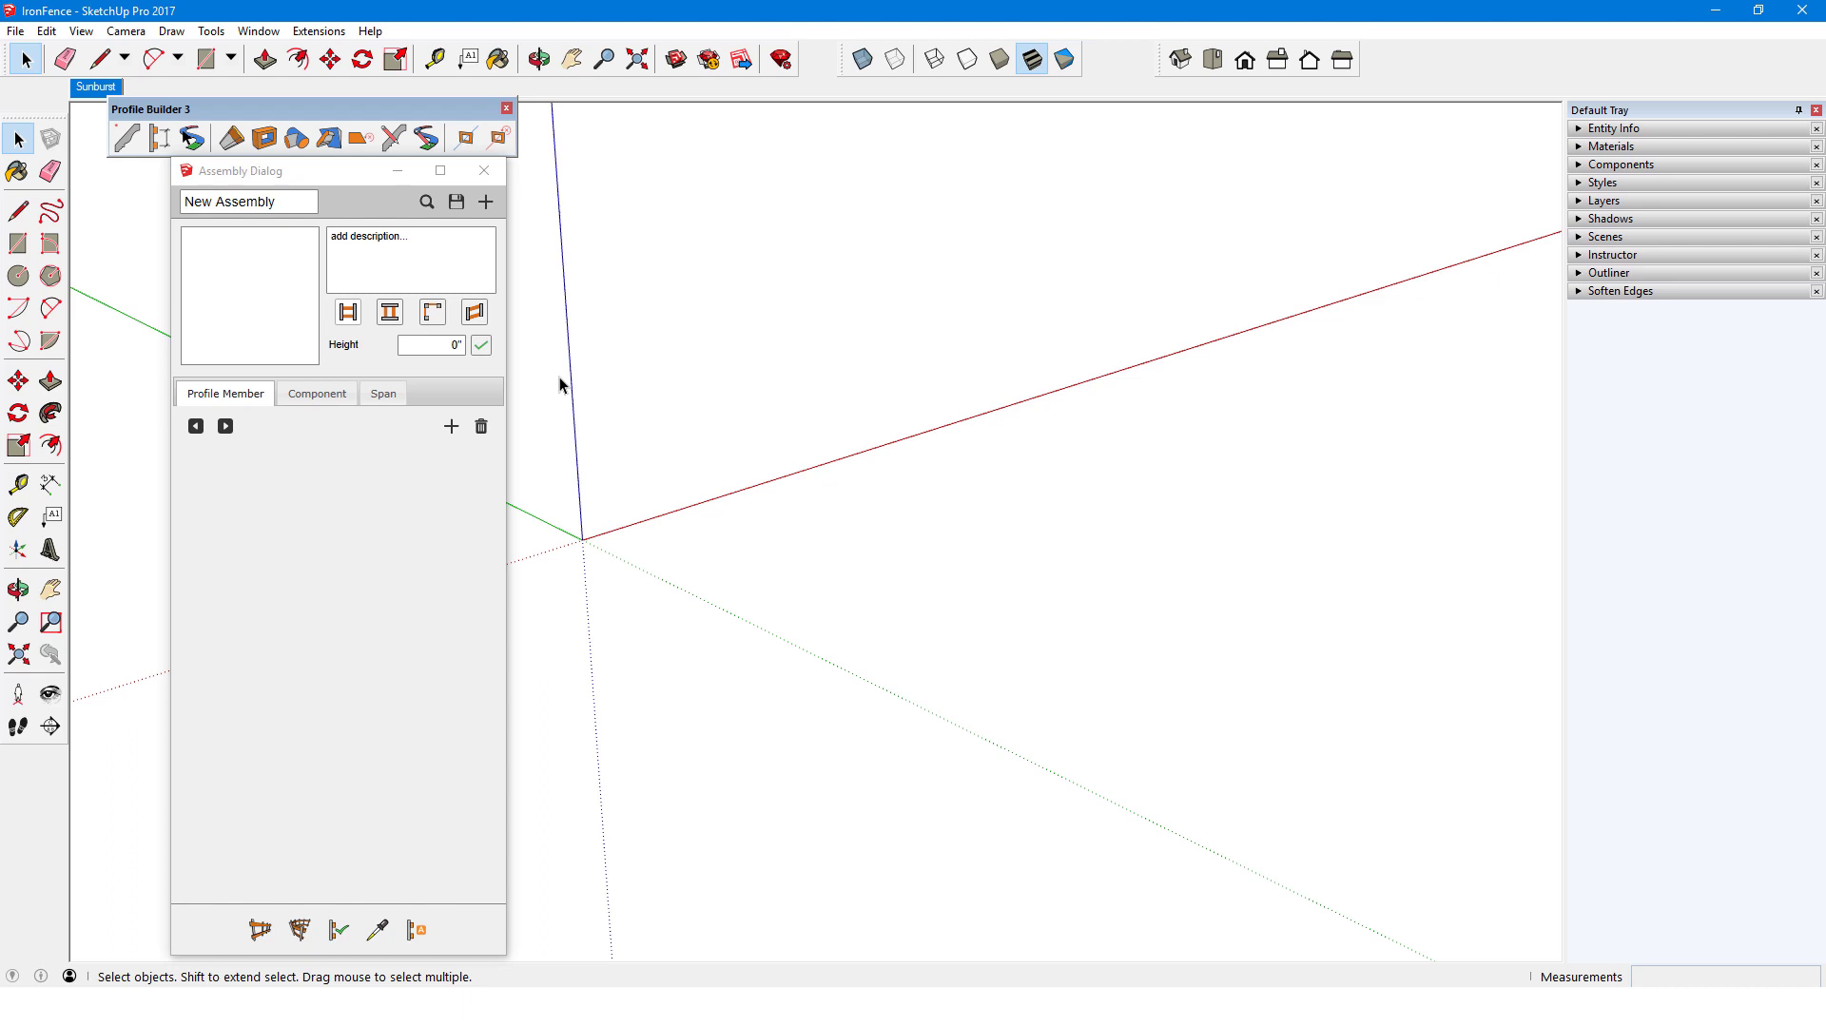
- Load Railing Assembly 4 from the Assembly Examples library and build it from the origin along the red axis
click(427, 202)
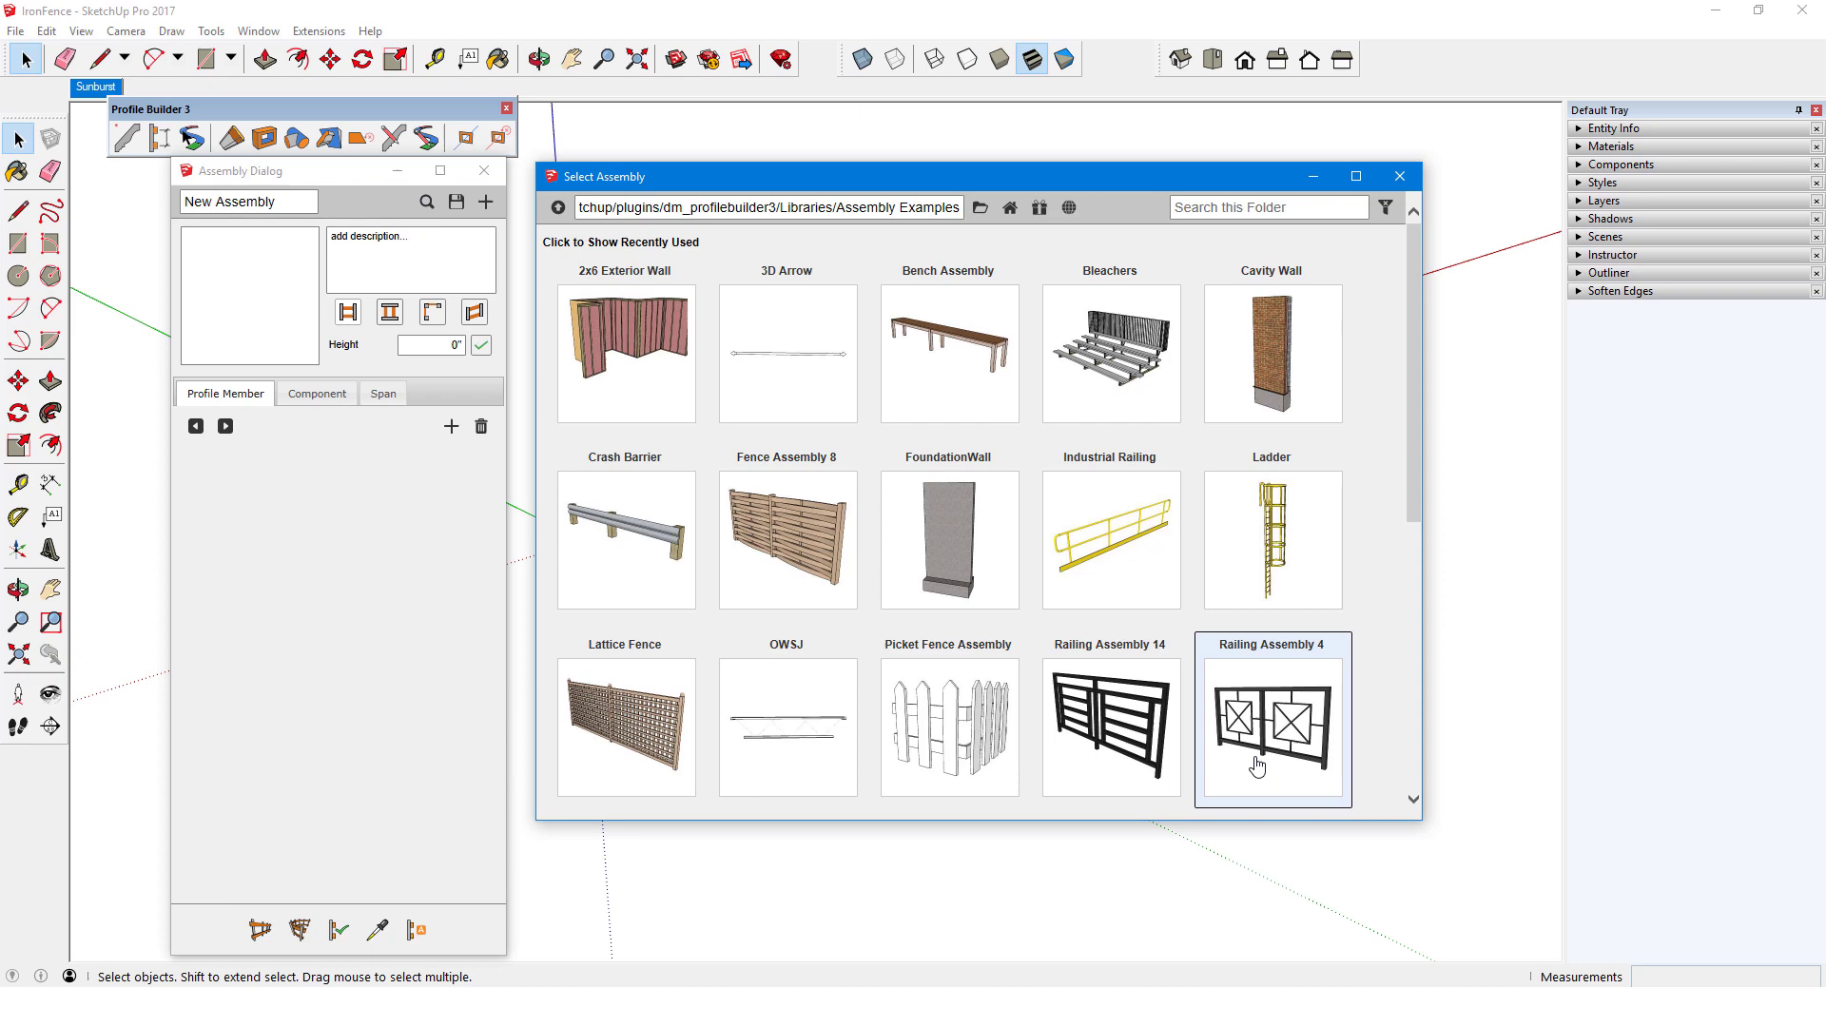
double_click(1257, 766)
click(259, 929)
click(583, 539)
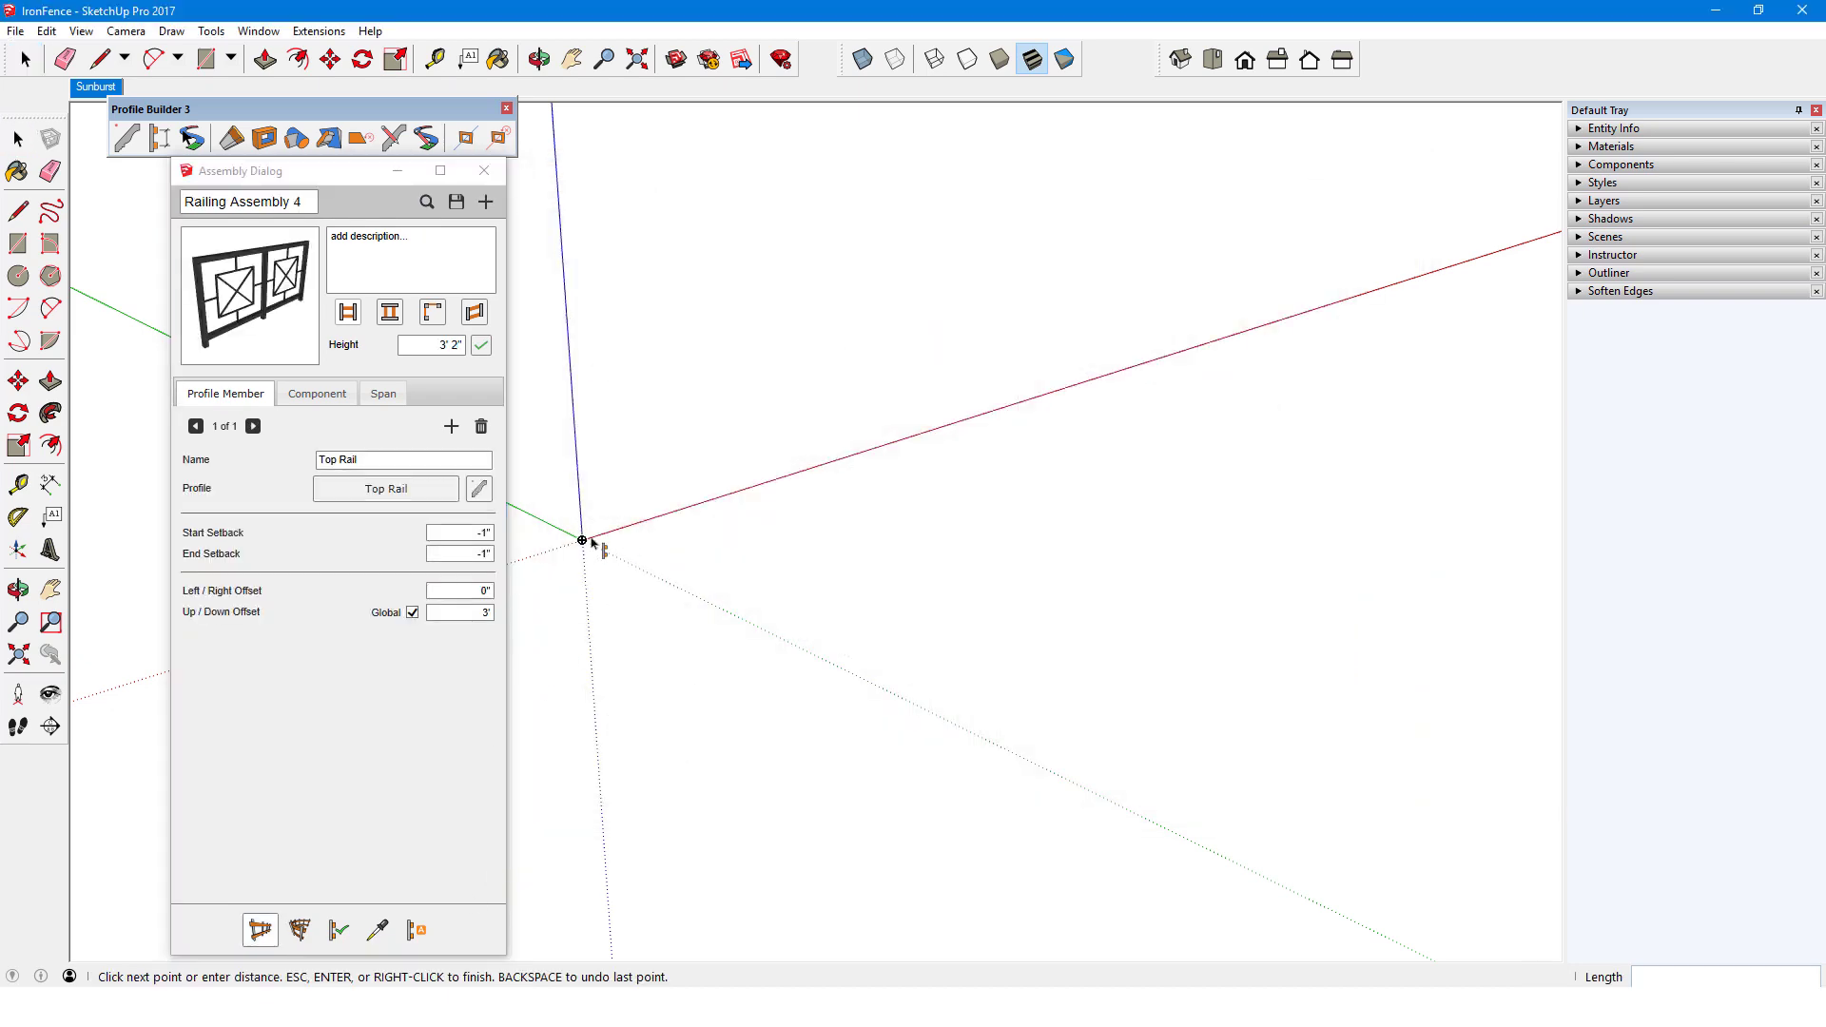
double_click(989, 441)
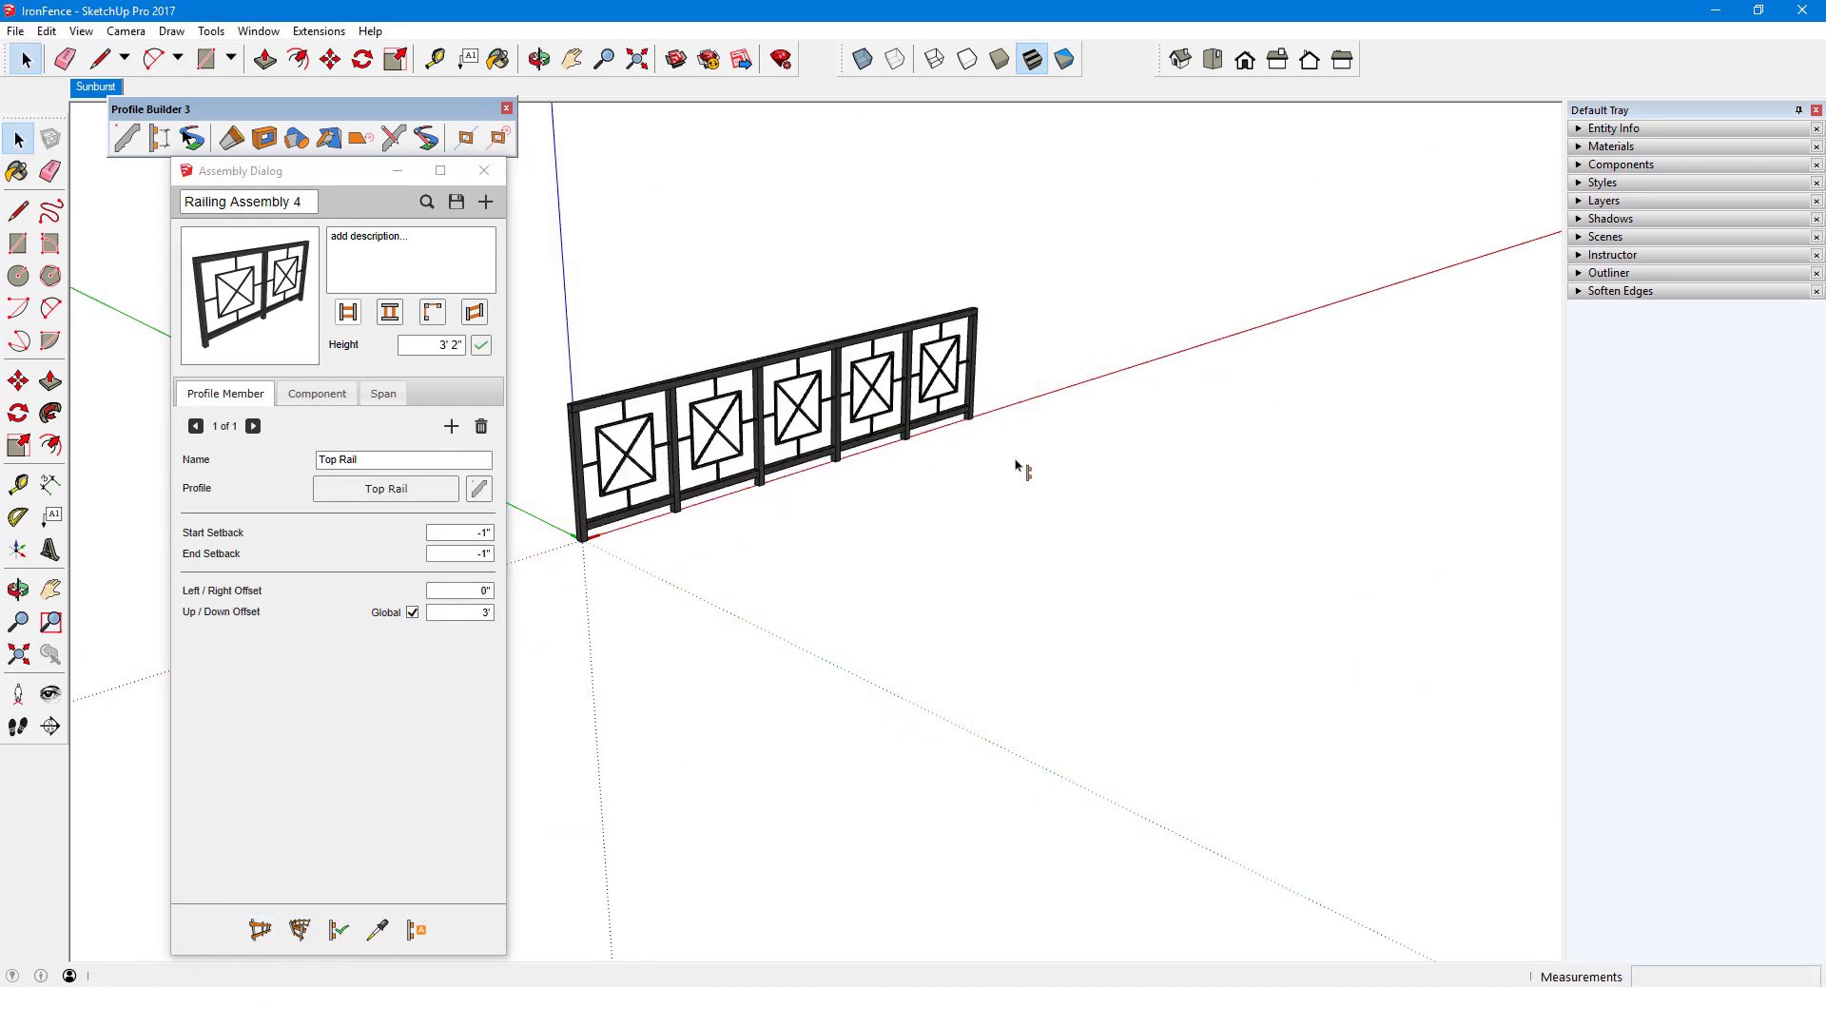
- Place a copy of the in-model Inner component in front of the railing
click(1582, 165)
click(1612, 286)
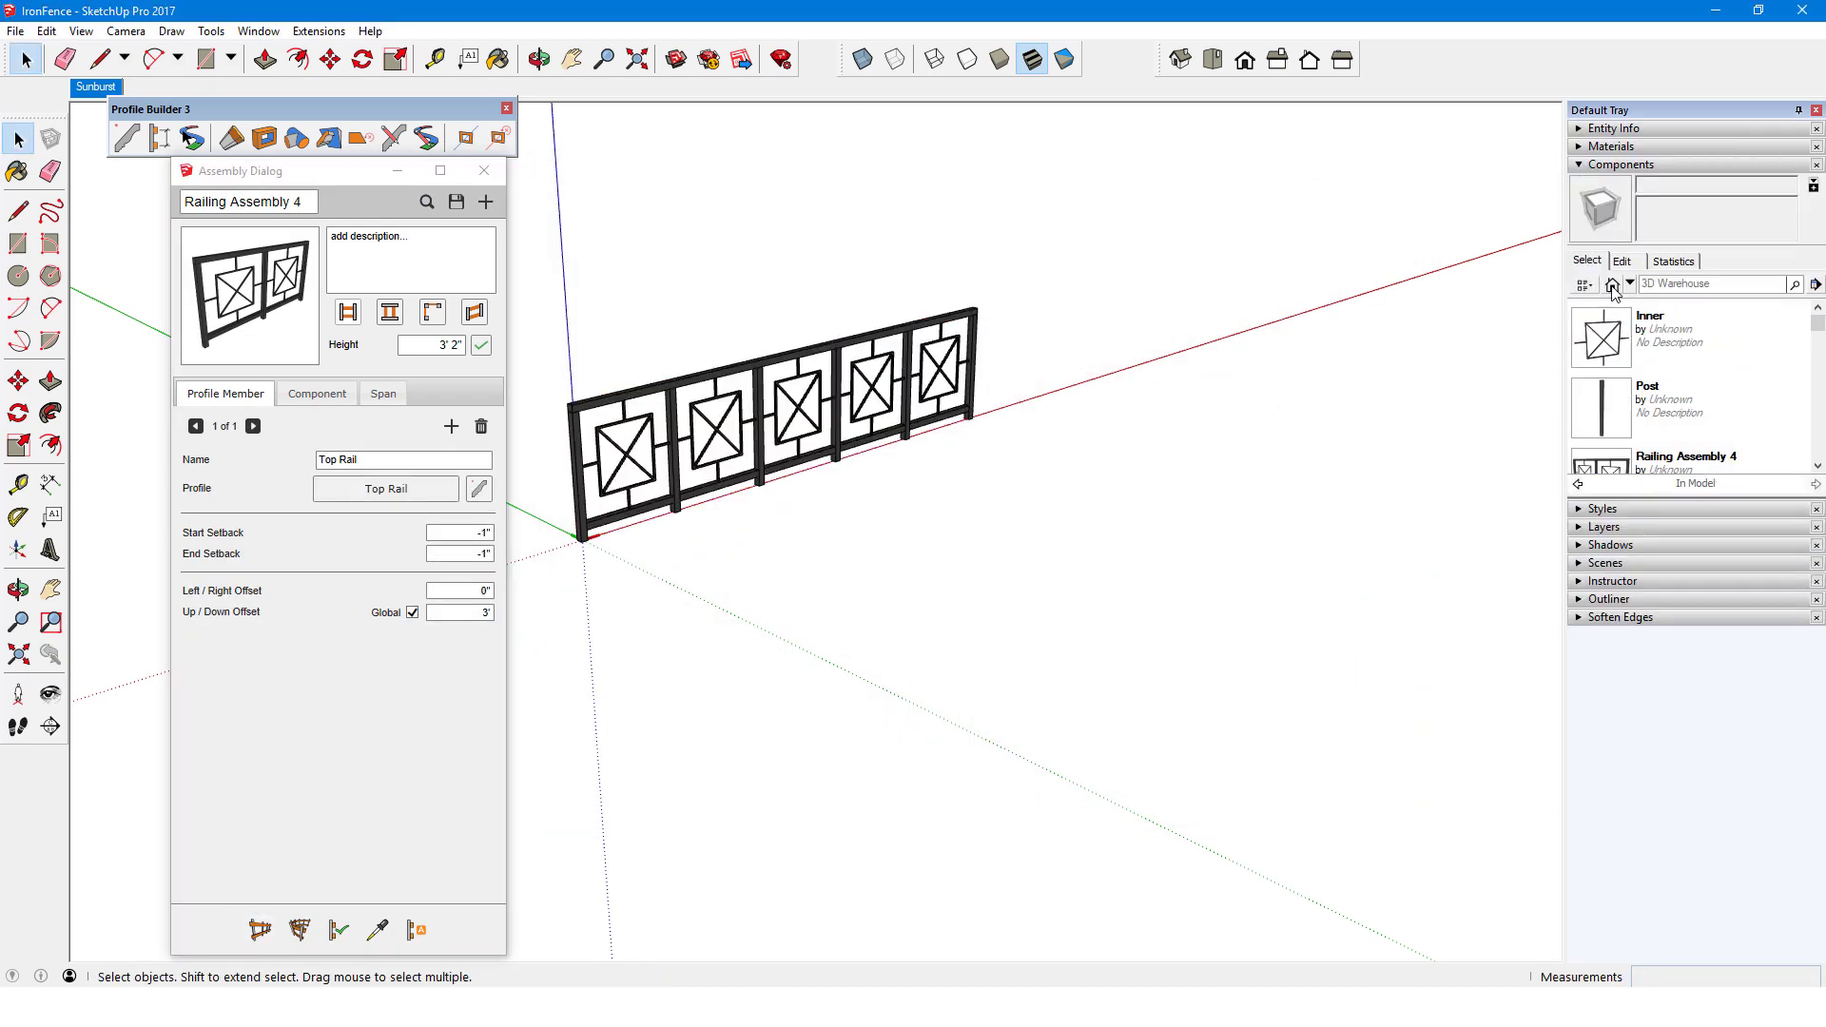
click(1602, 337)
click(986, 542)
scroll(831, 567, up, 5)
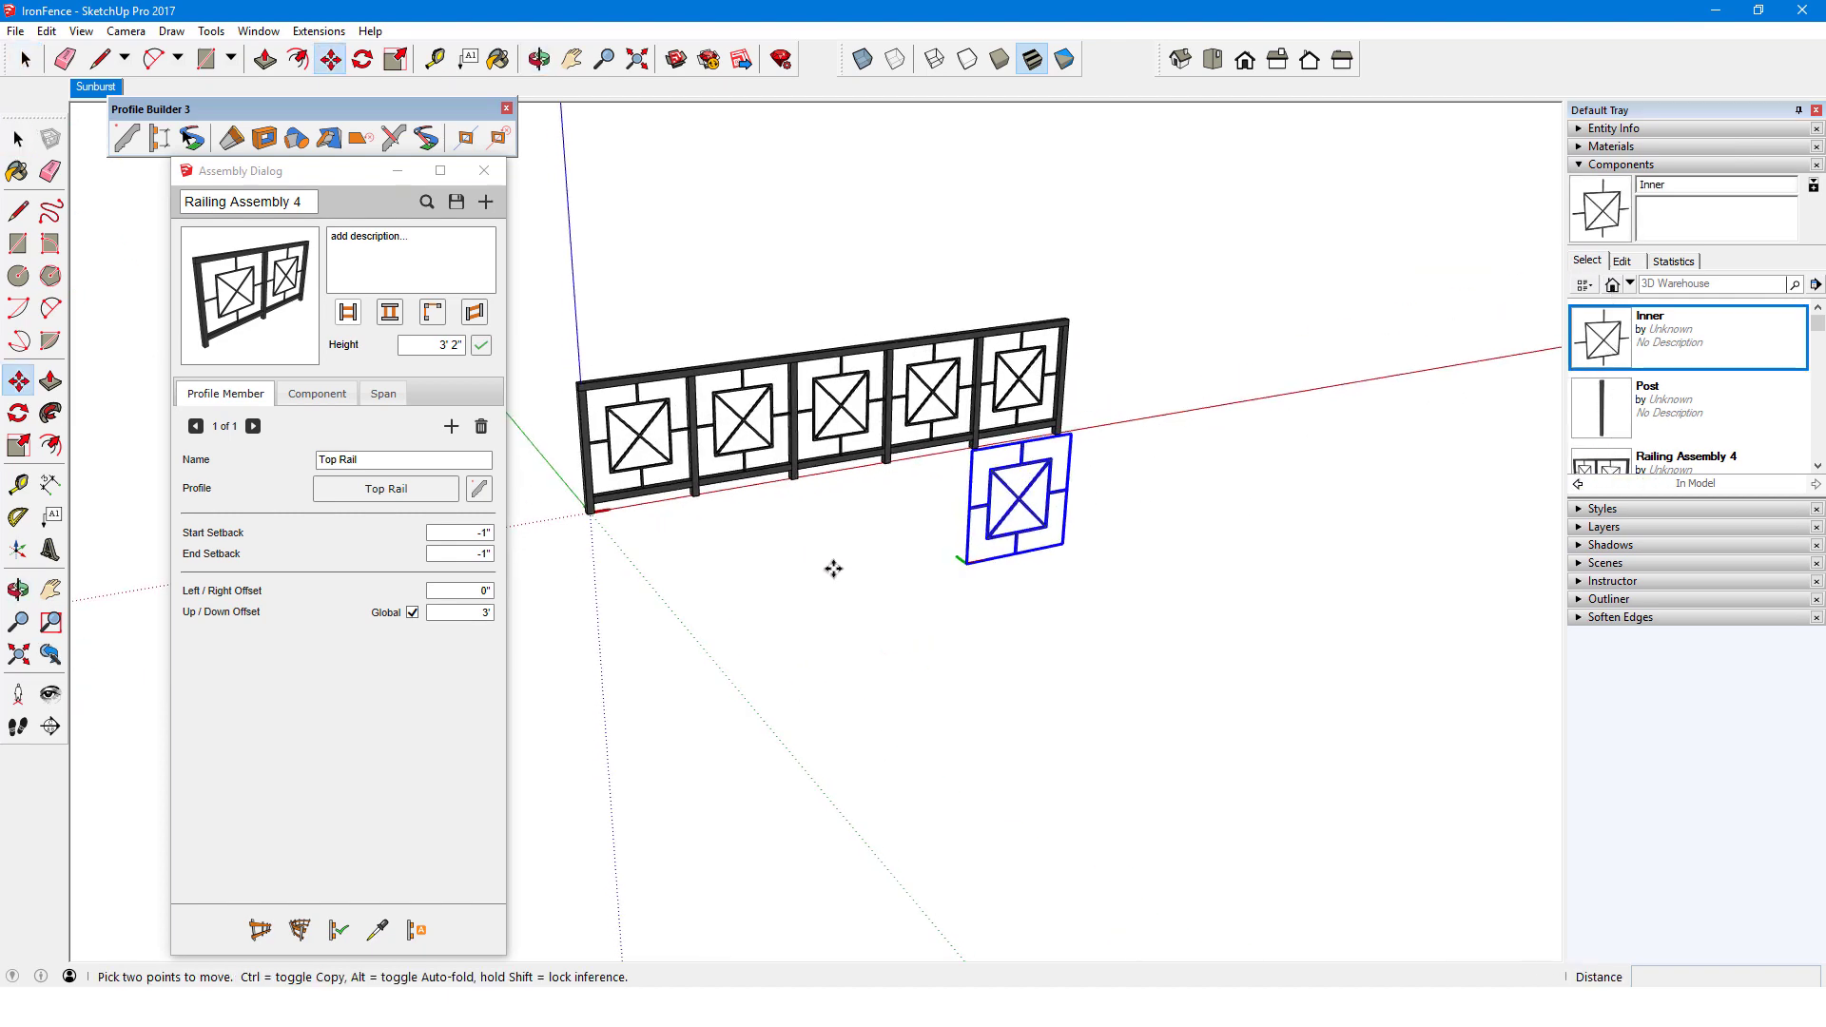
middle_drag(851, 570, 1055, 695)
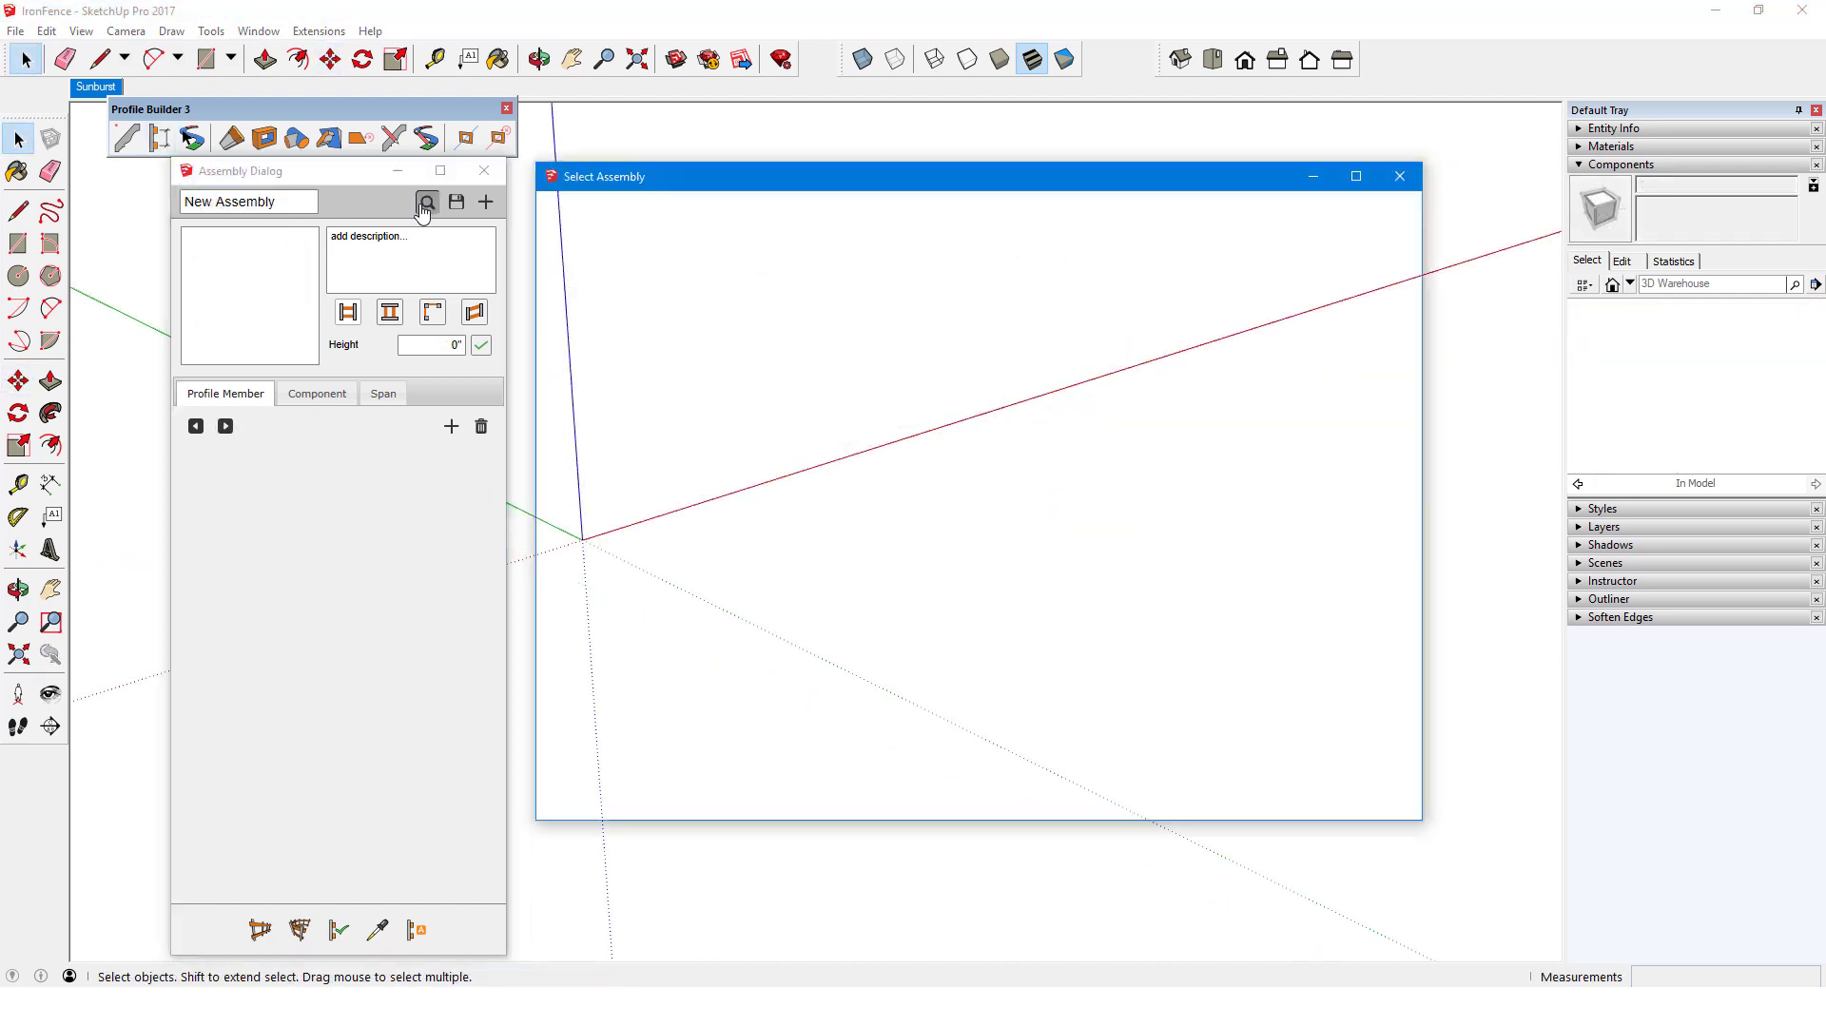
- Load Fence Assembly 8 from the assembly library and build it from the origin along the red axis
click(801, 528)
click(259, 929)
click(583, 540)
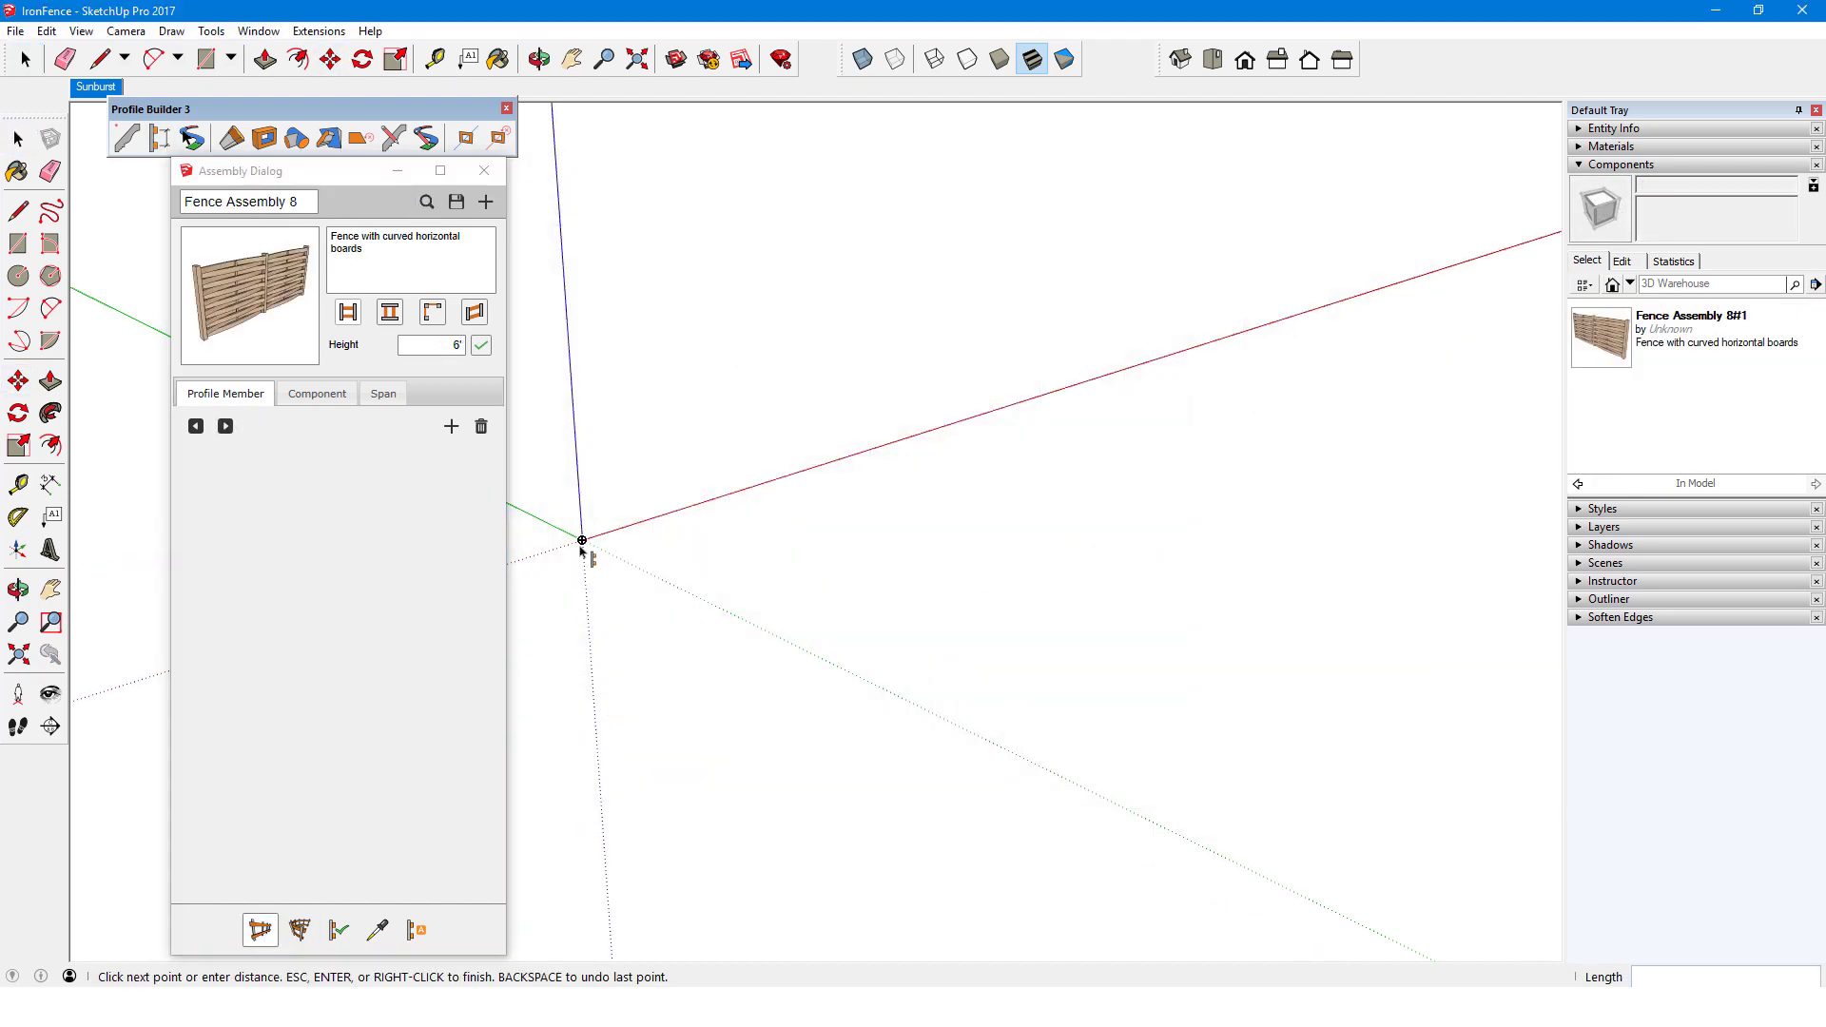
click(1115, 374)
right_click(1225, 476)
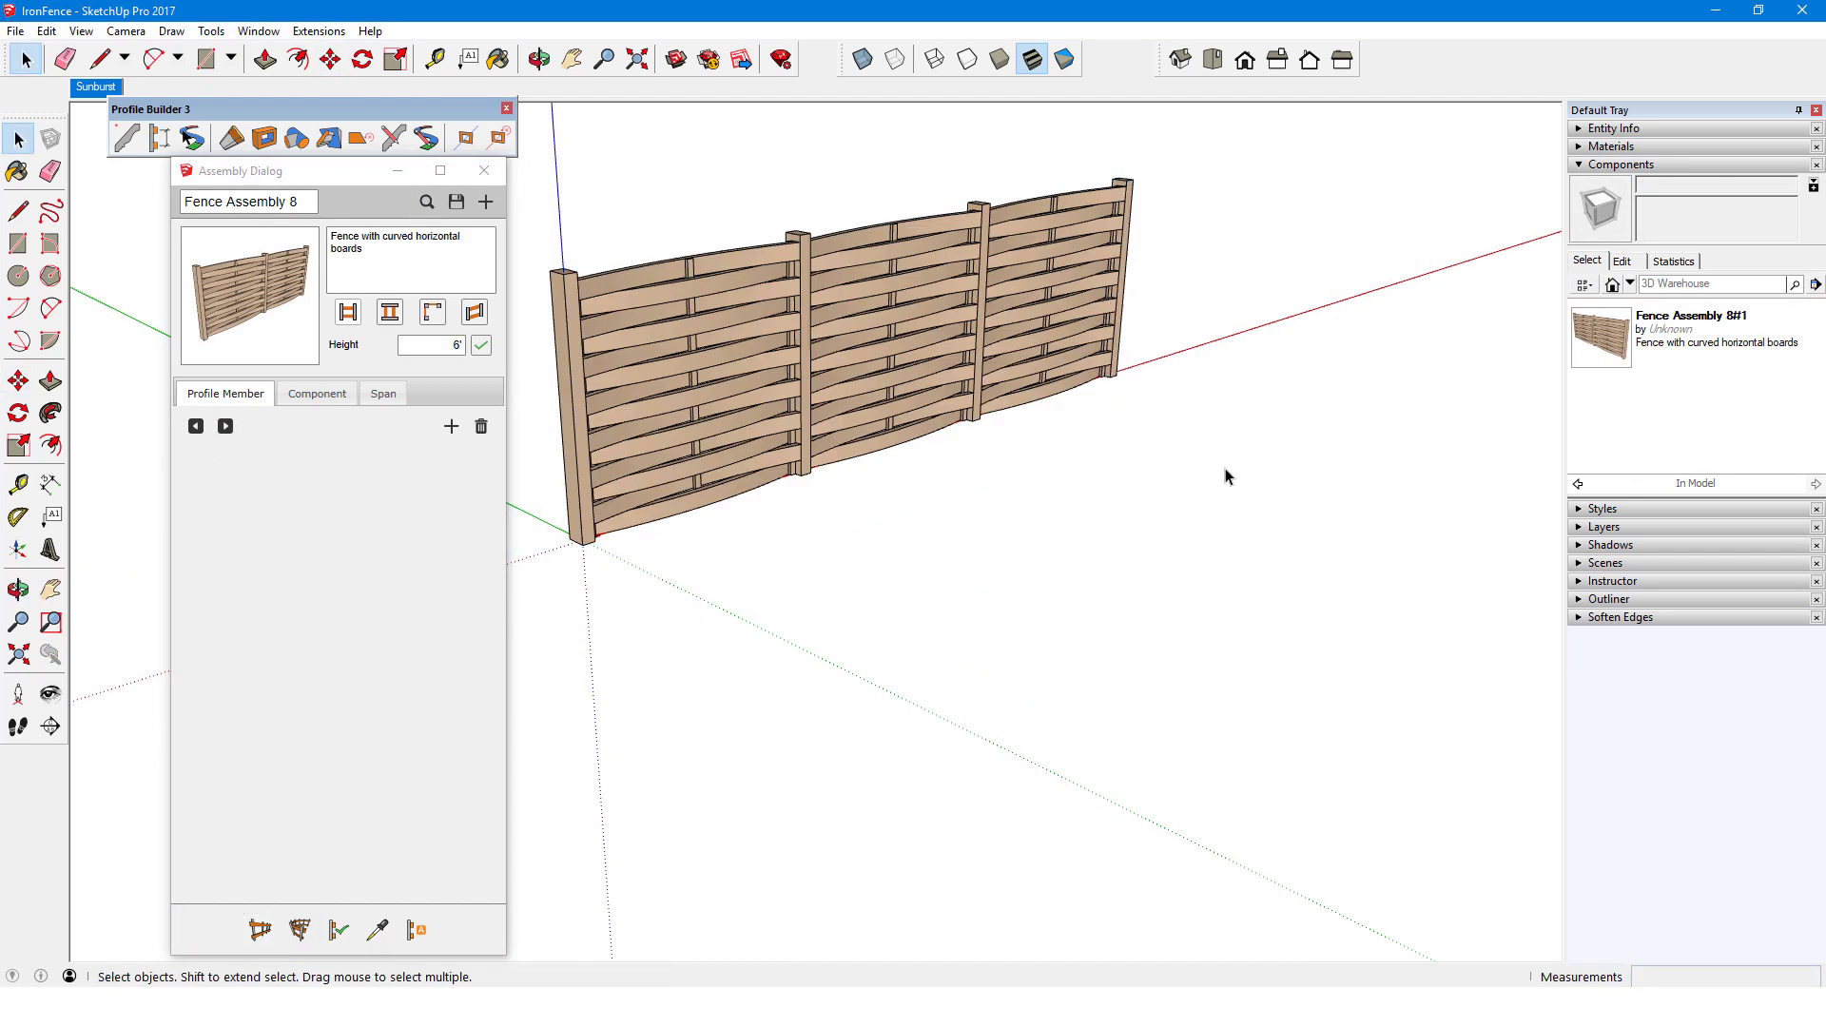
- Expand the in-model component list to include nested components and locate the CurvedFenceBoards component
click(1815, 283)
click(1616, 371)
click(1600, 456)
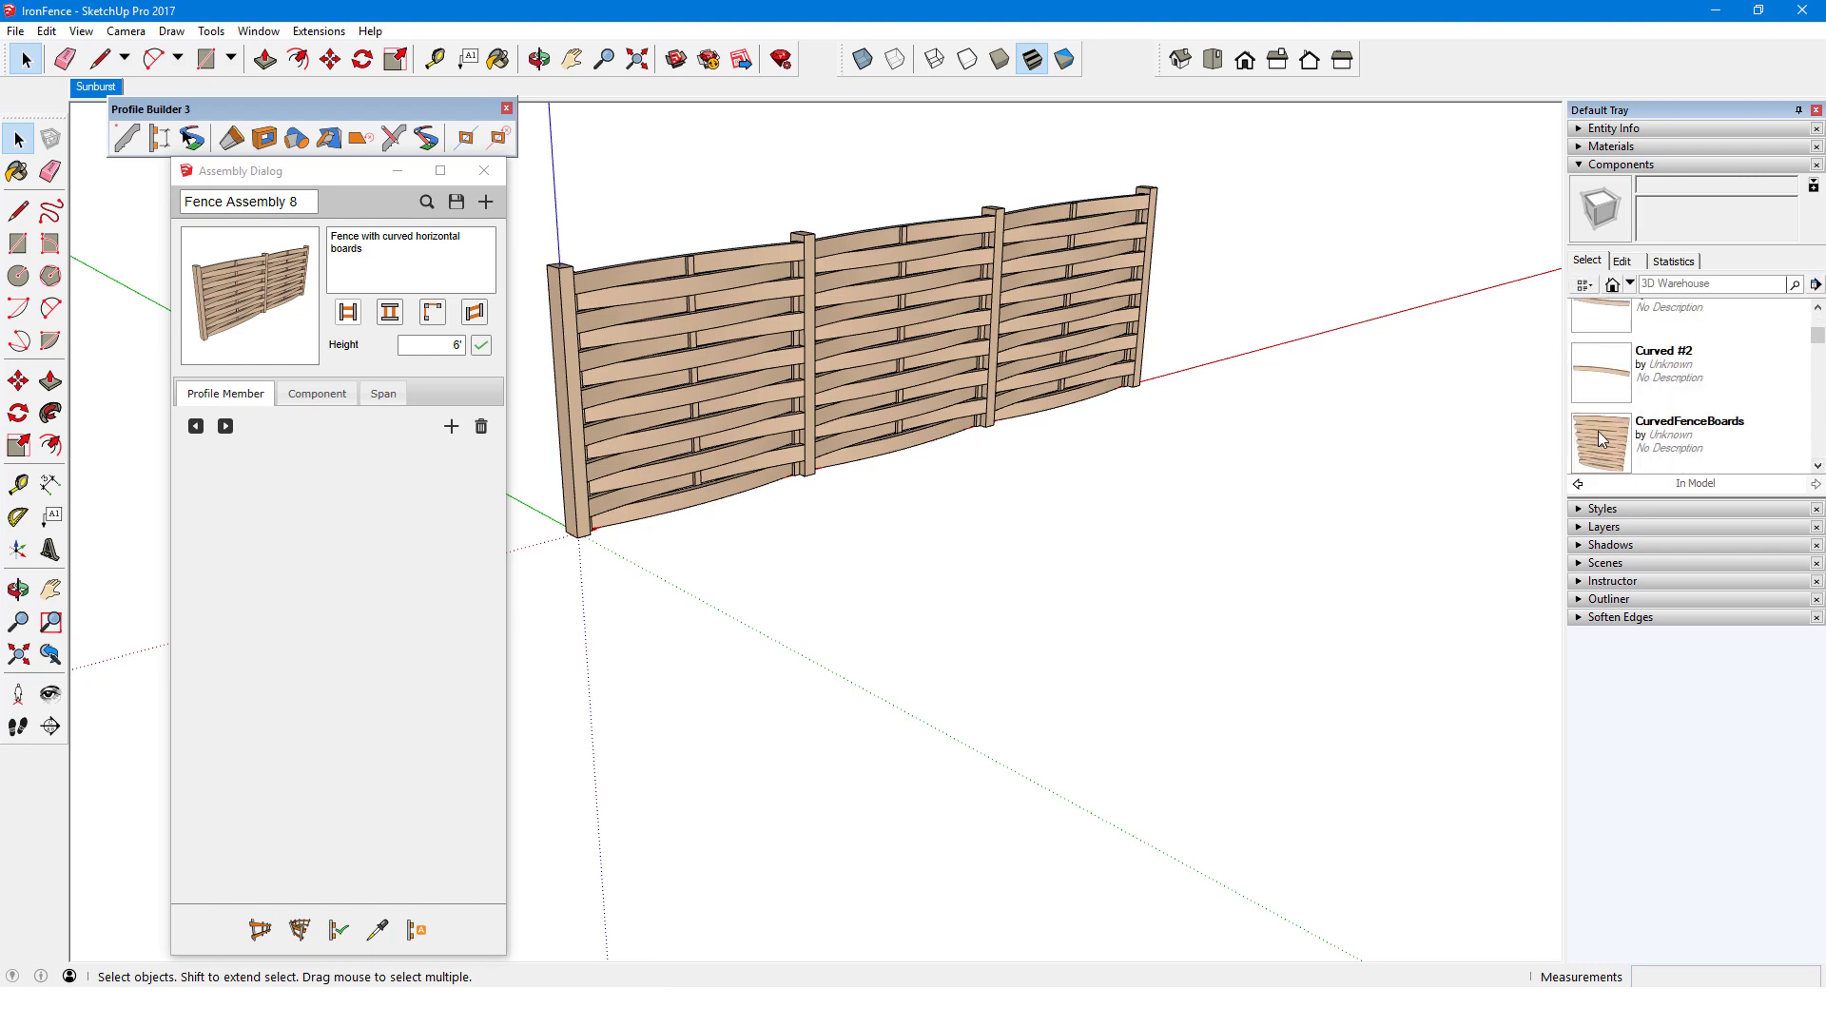
middle_drag(1093, 656, 1082, 670)
key(m)
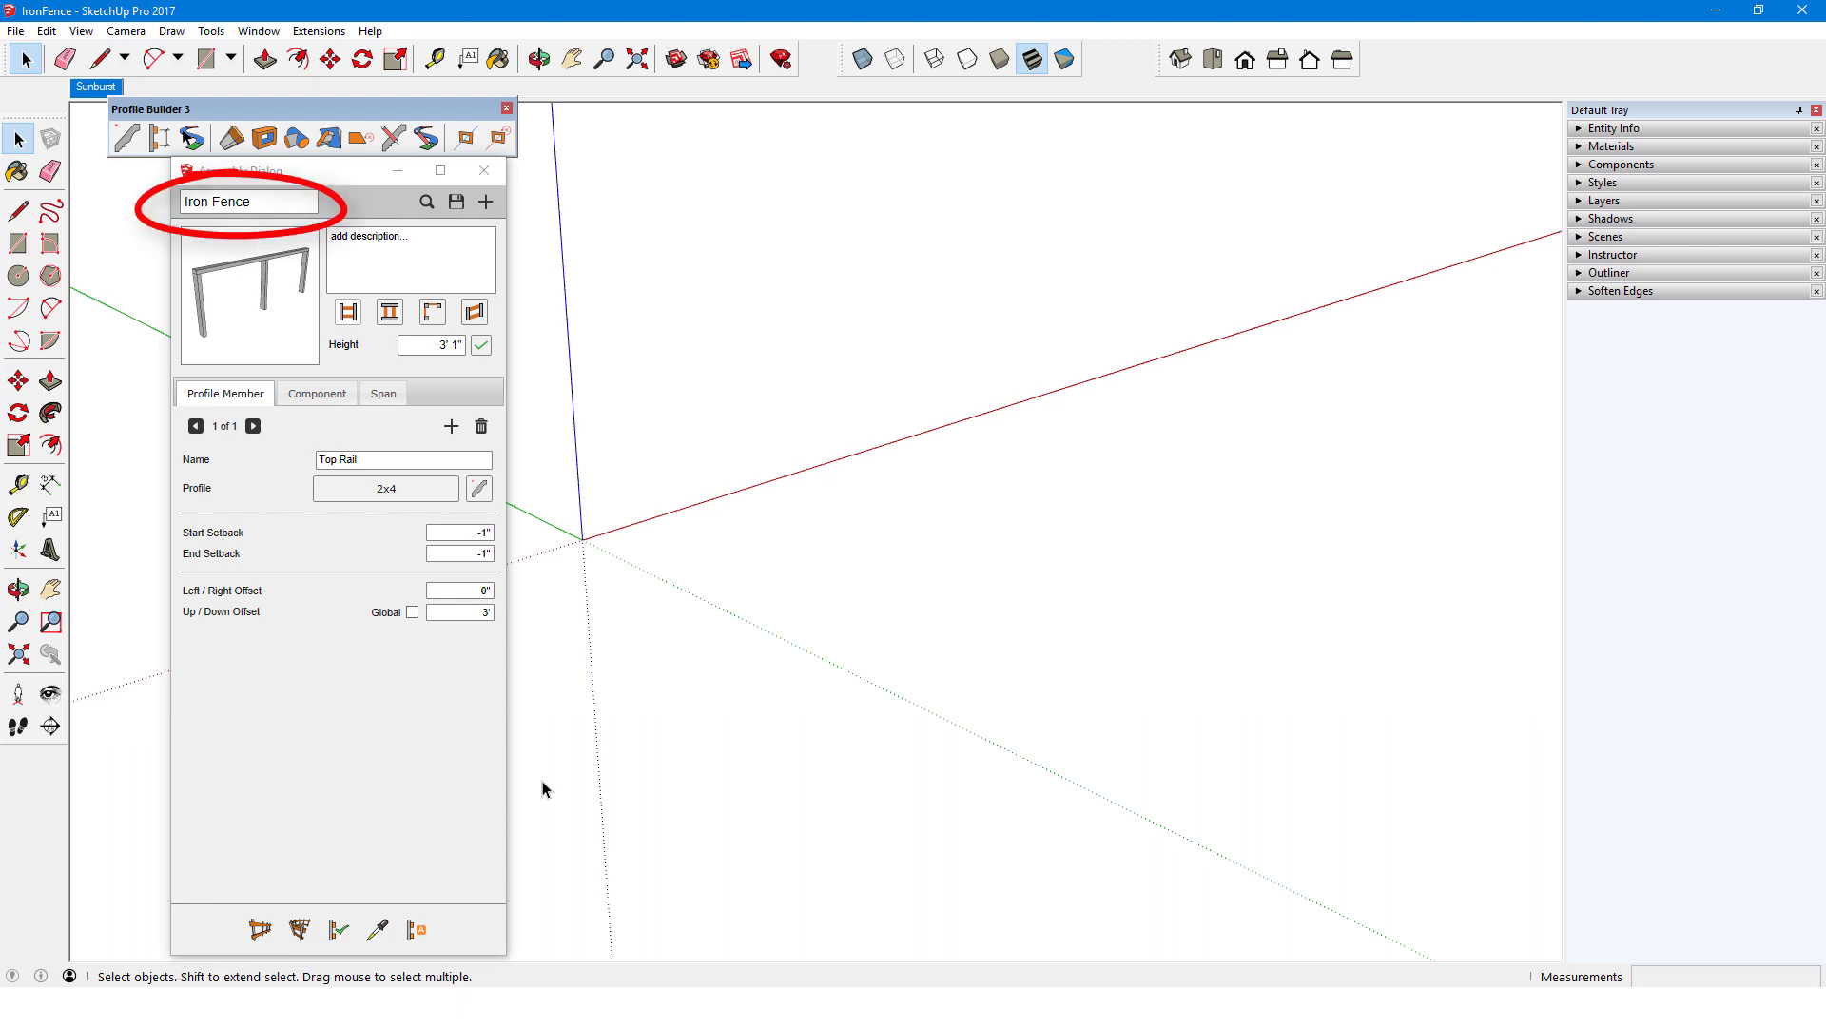
- Build the Iron Fence assembly from the origin along the red axis
click(259, 929)
click(582, 540)
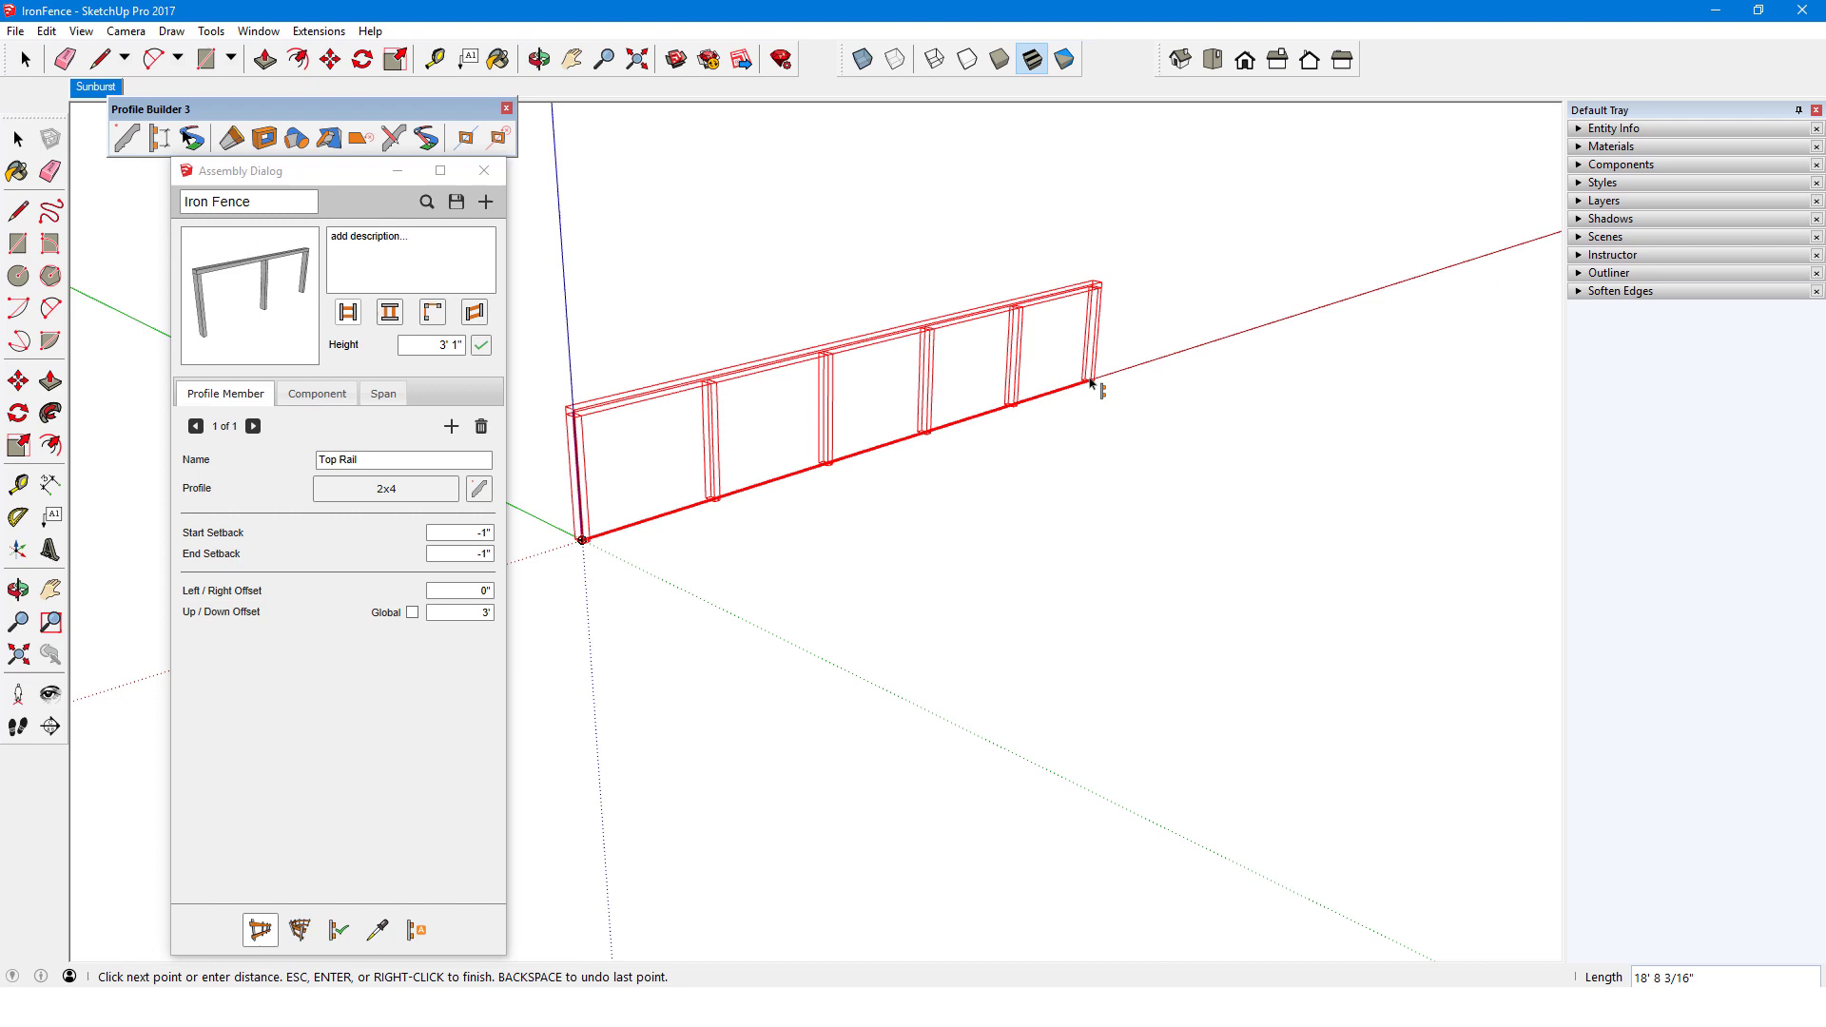
click(1150, 361)
mouse_move(1150, 360)
middle_down()
mouse_move(979, 520)
mouse_move(590, 404)
mouse_move(852, 424)
middle_up()
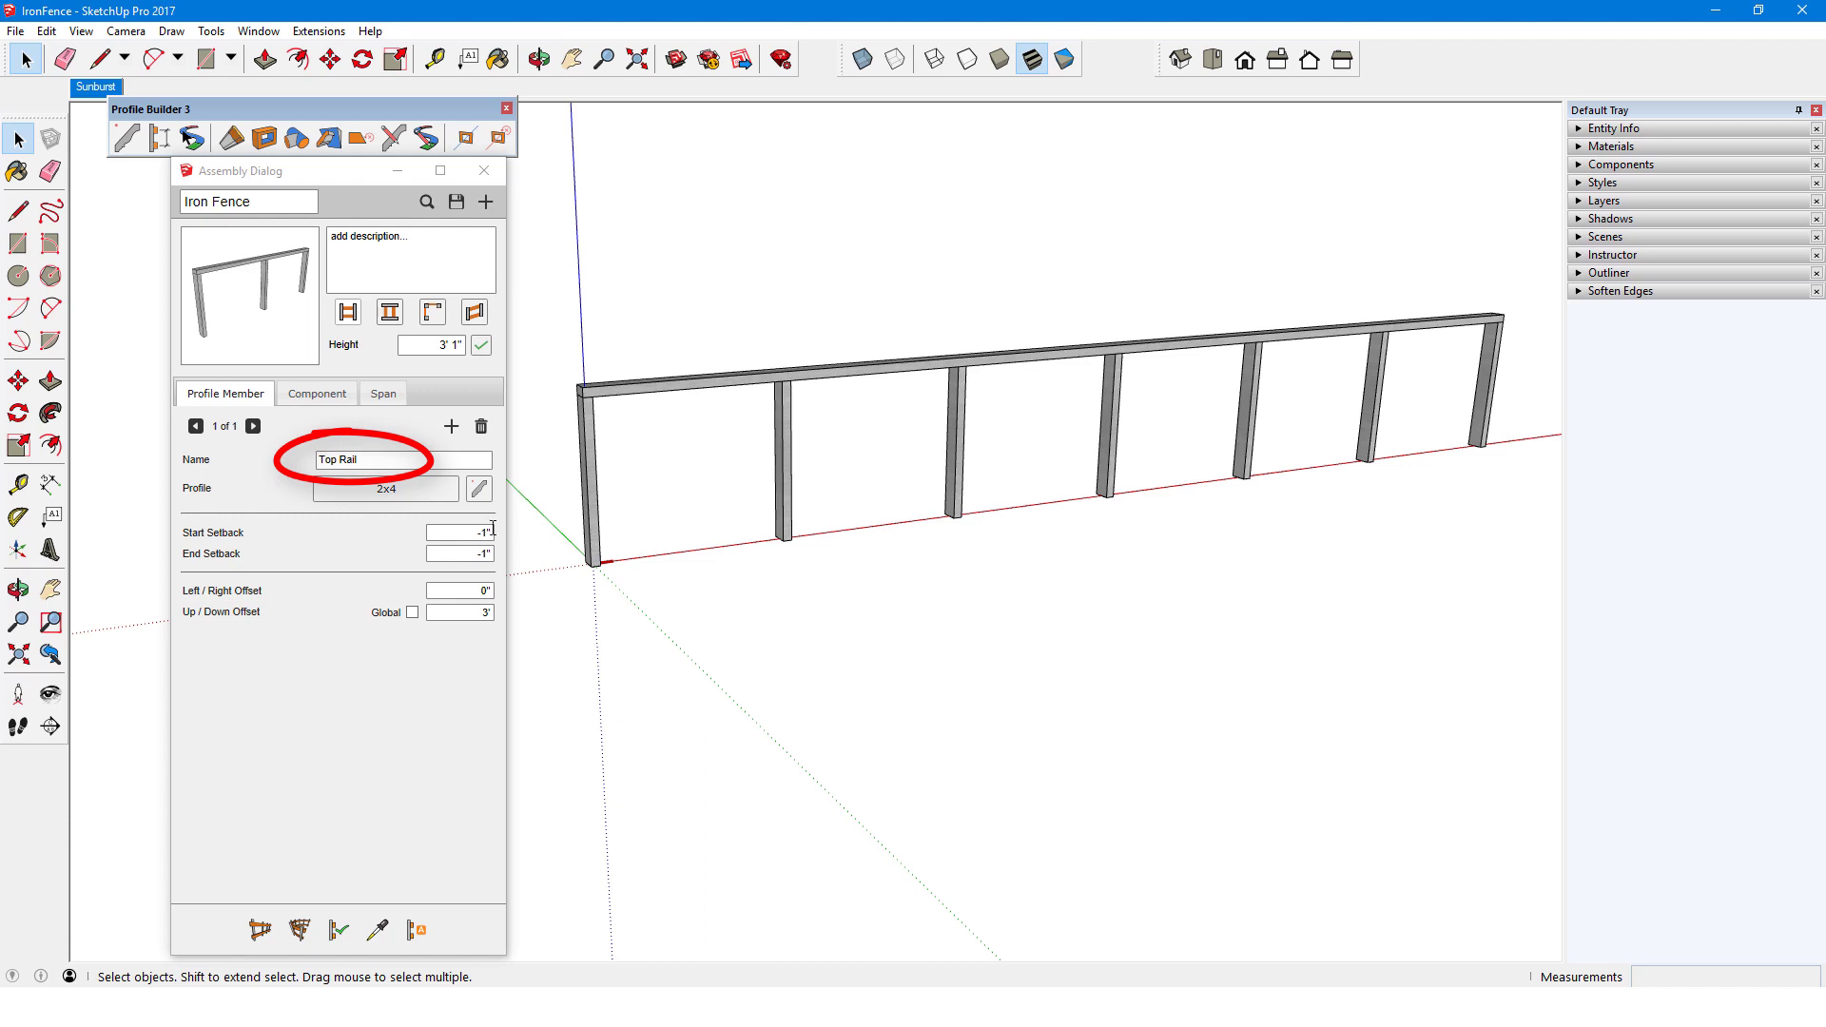
- Examine the top rail's profile and the post component's settings and placement in the fence
click(479, 491)
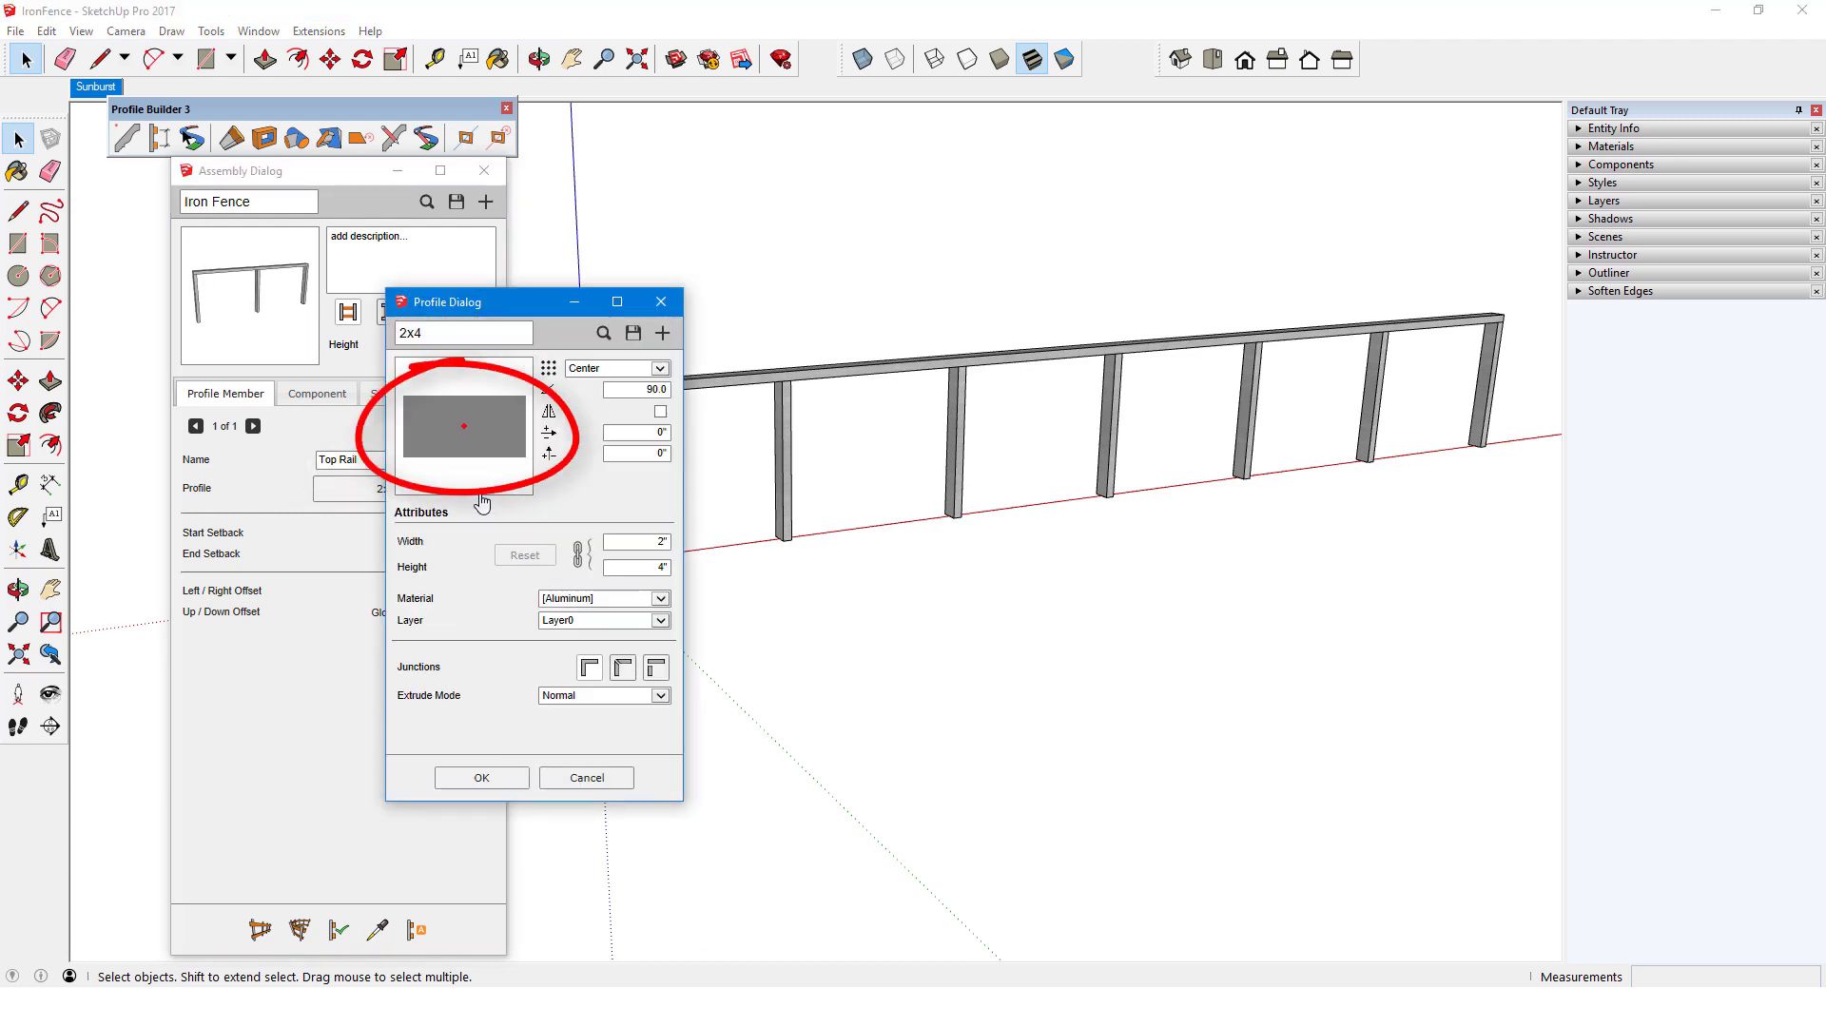
click(661, 302)
click(318, 394)
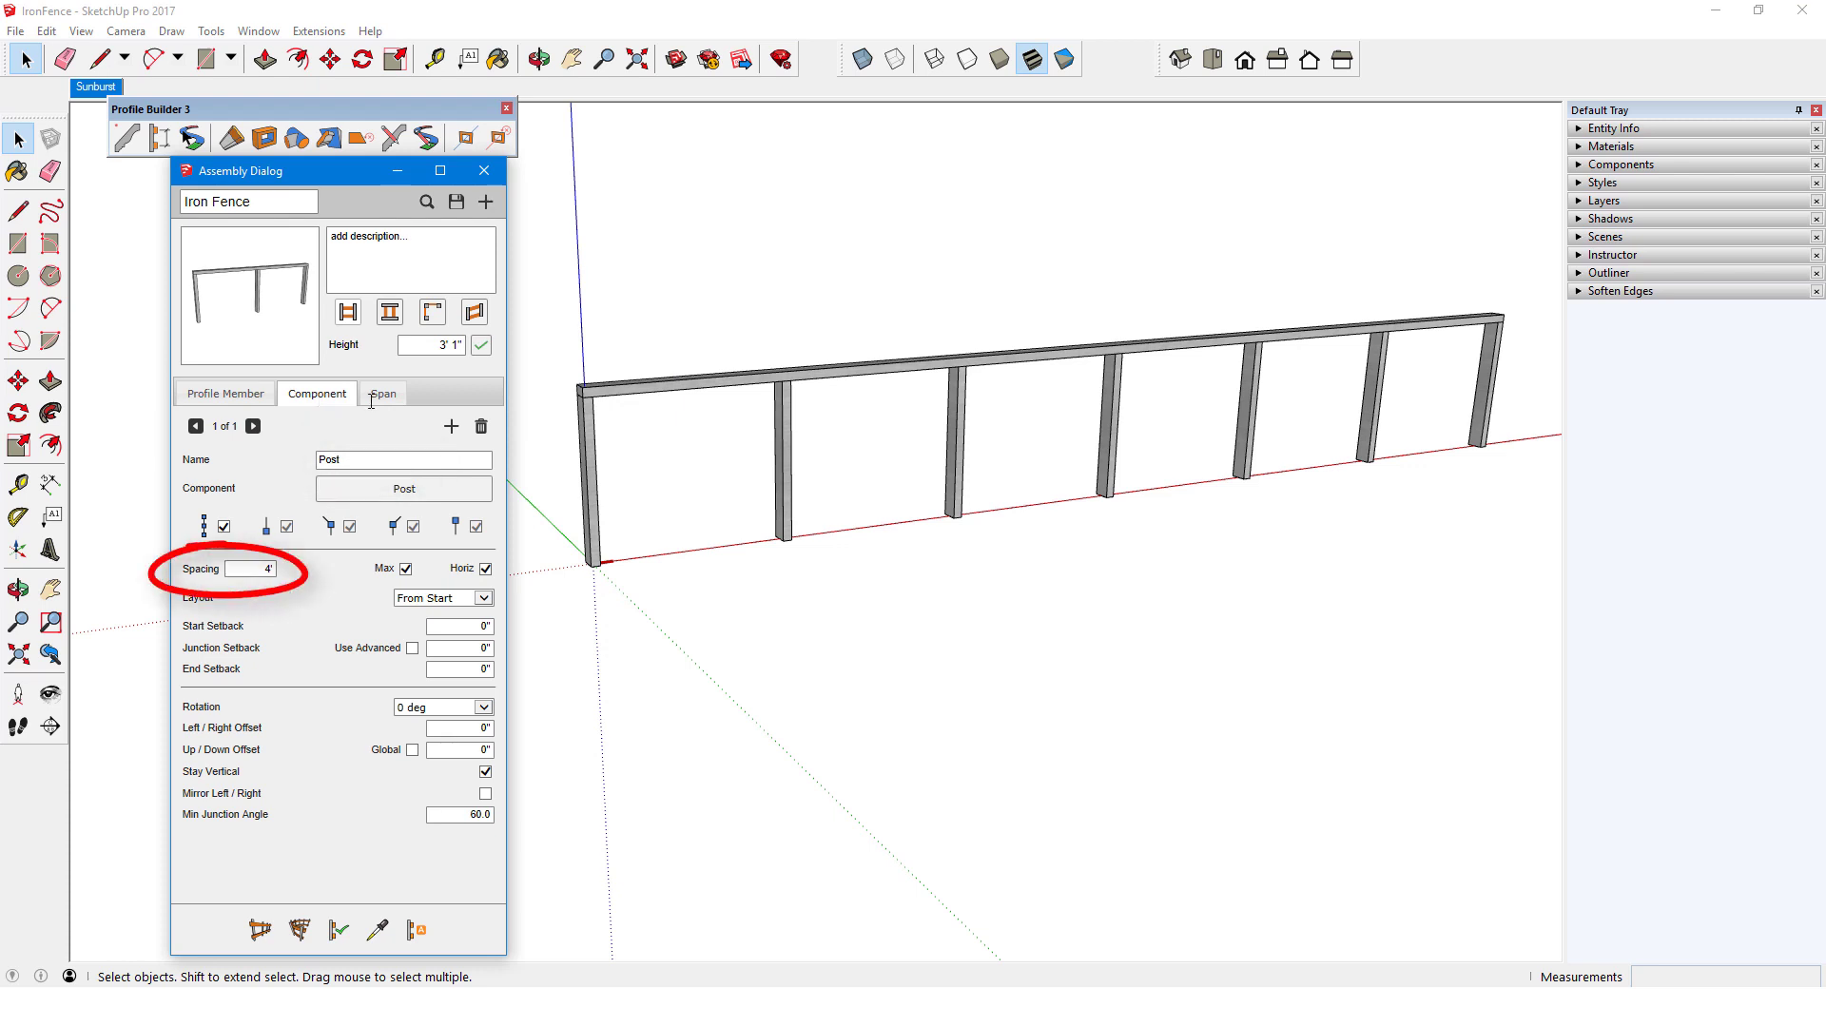
click(785, 519)
scroll(794, 546, up, 5)
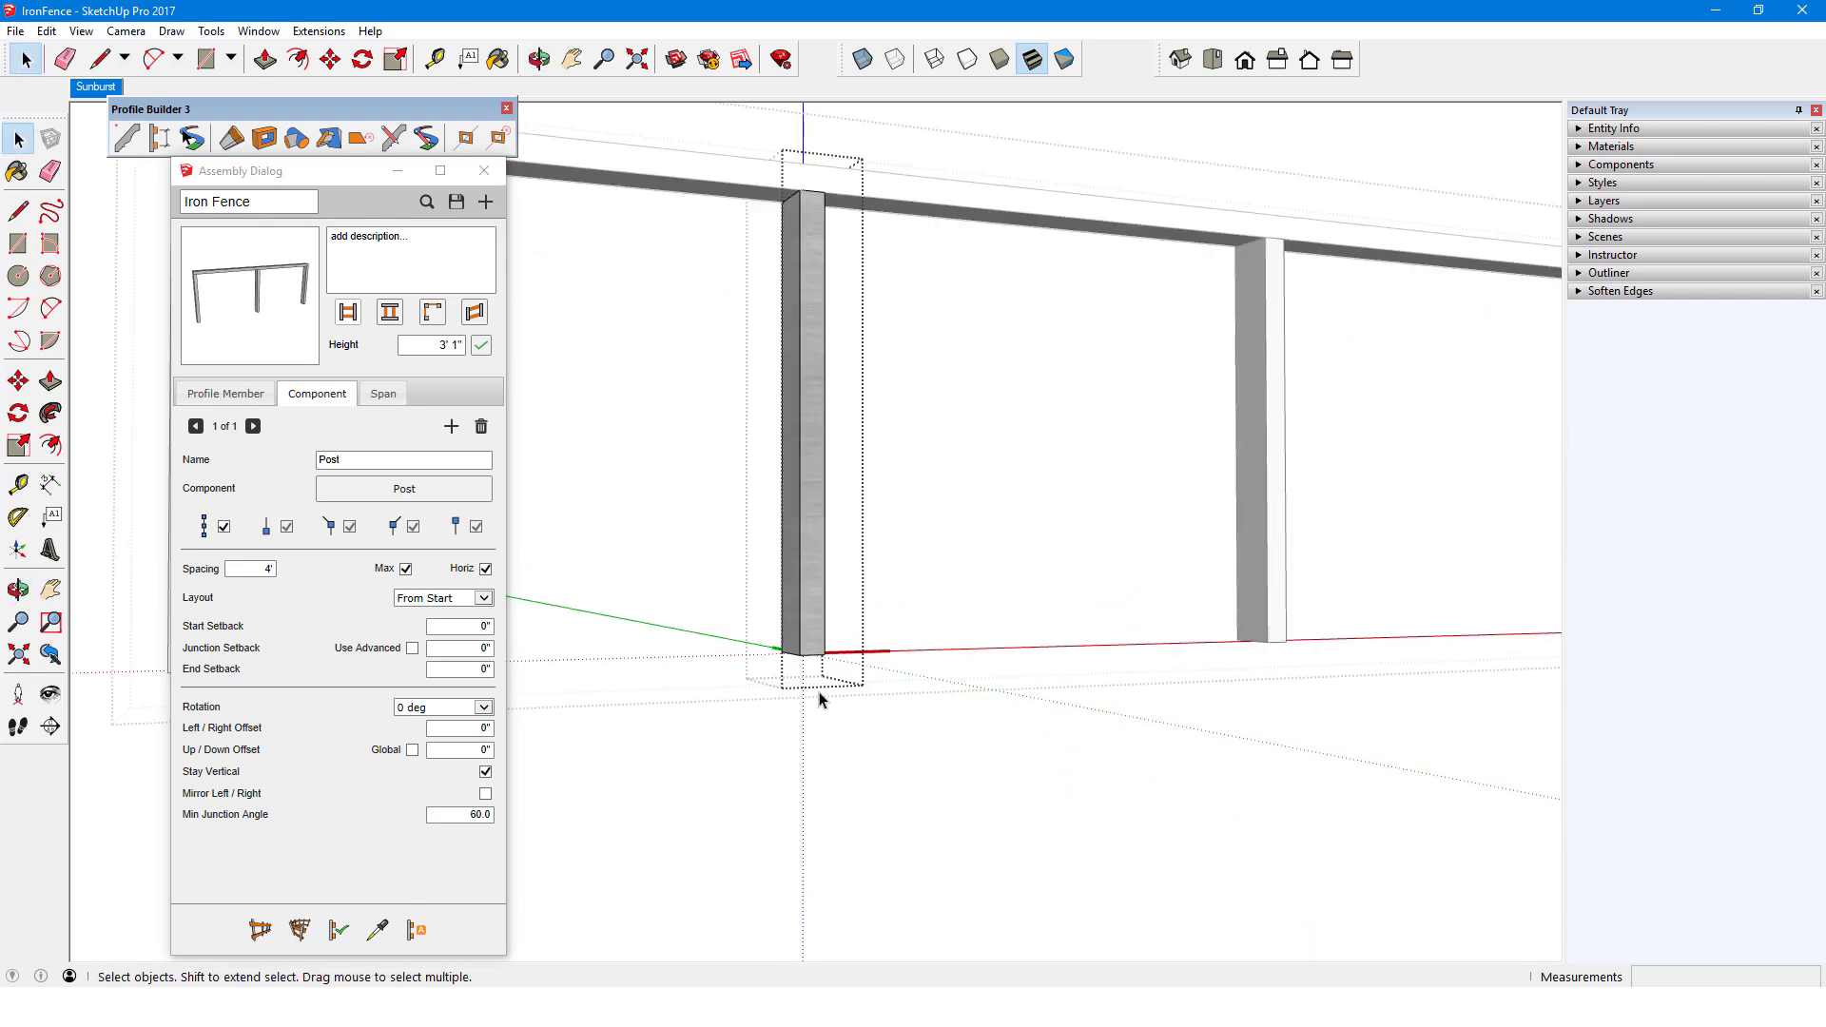
middle_drag(819, 698, 968, 551)
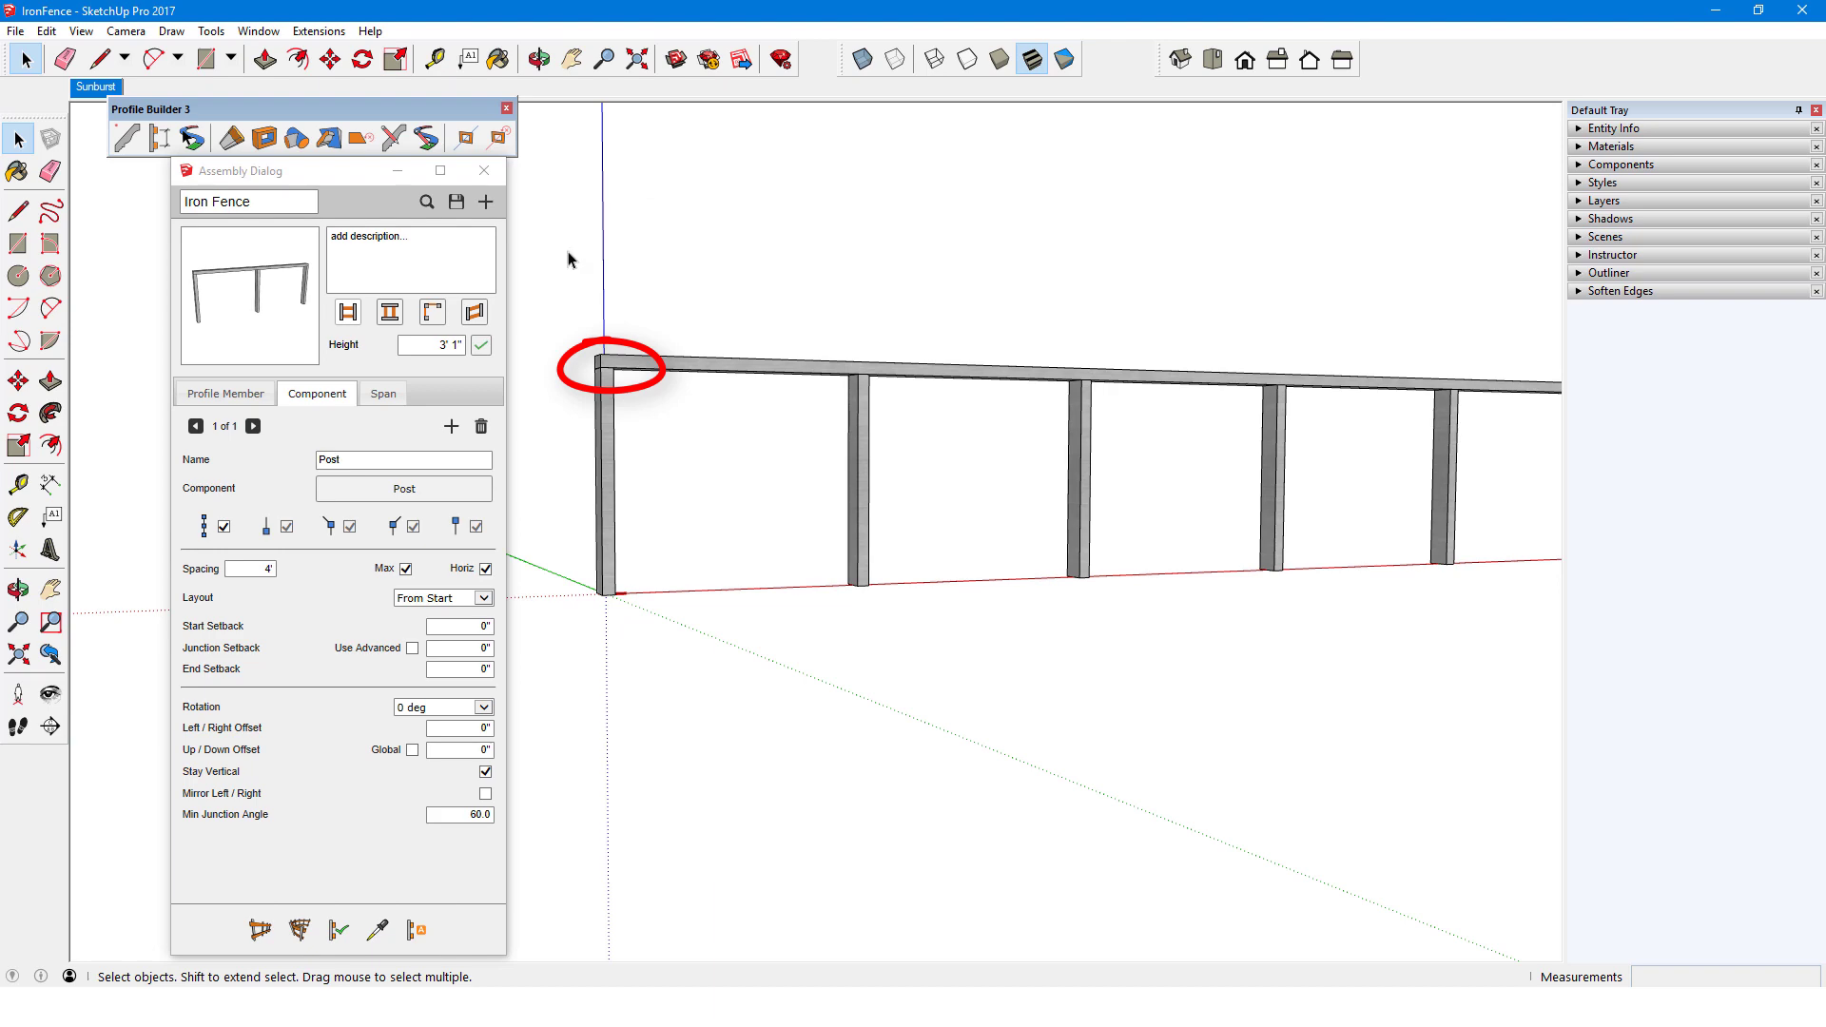
- Switch to the Sunburst scene, select the entire sunburst shape and begin making it a component
click(90, 88)
middle_drag(744, 482, 1084, 674)
middle_drag(1011, 534, 1031, 513)
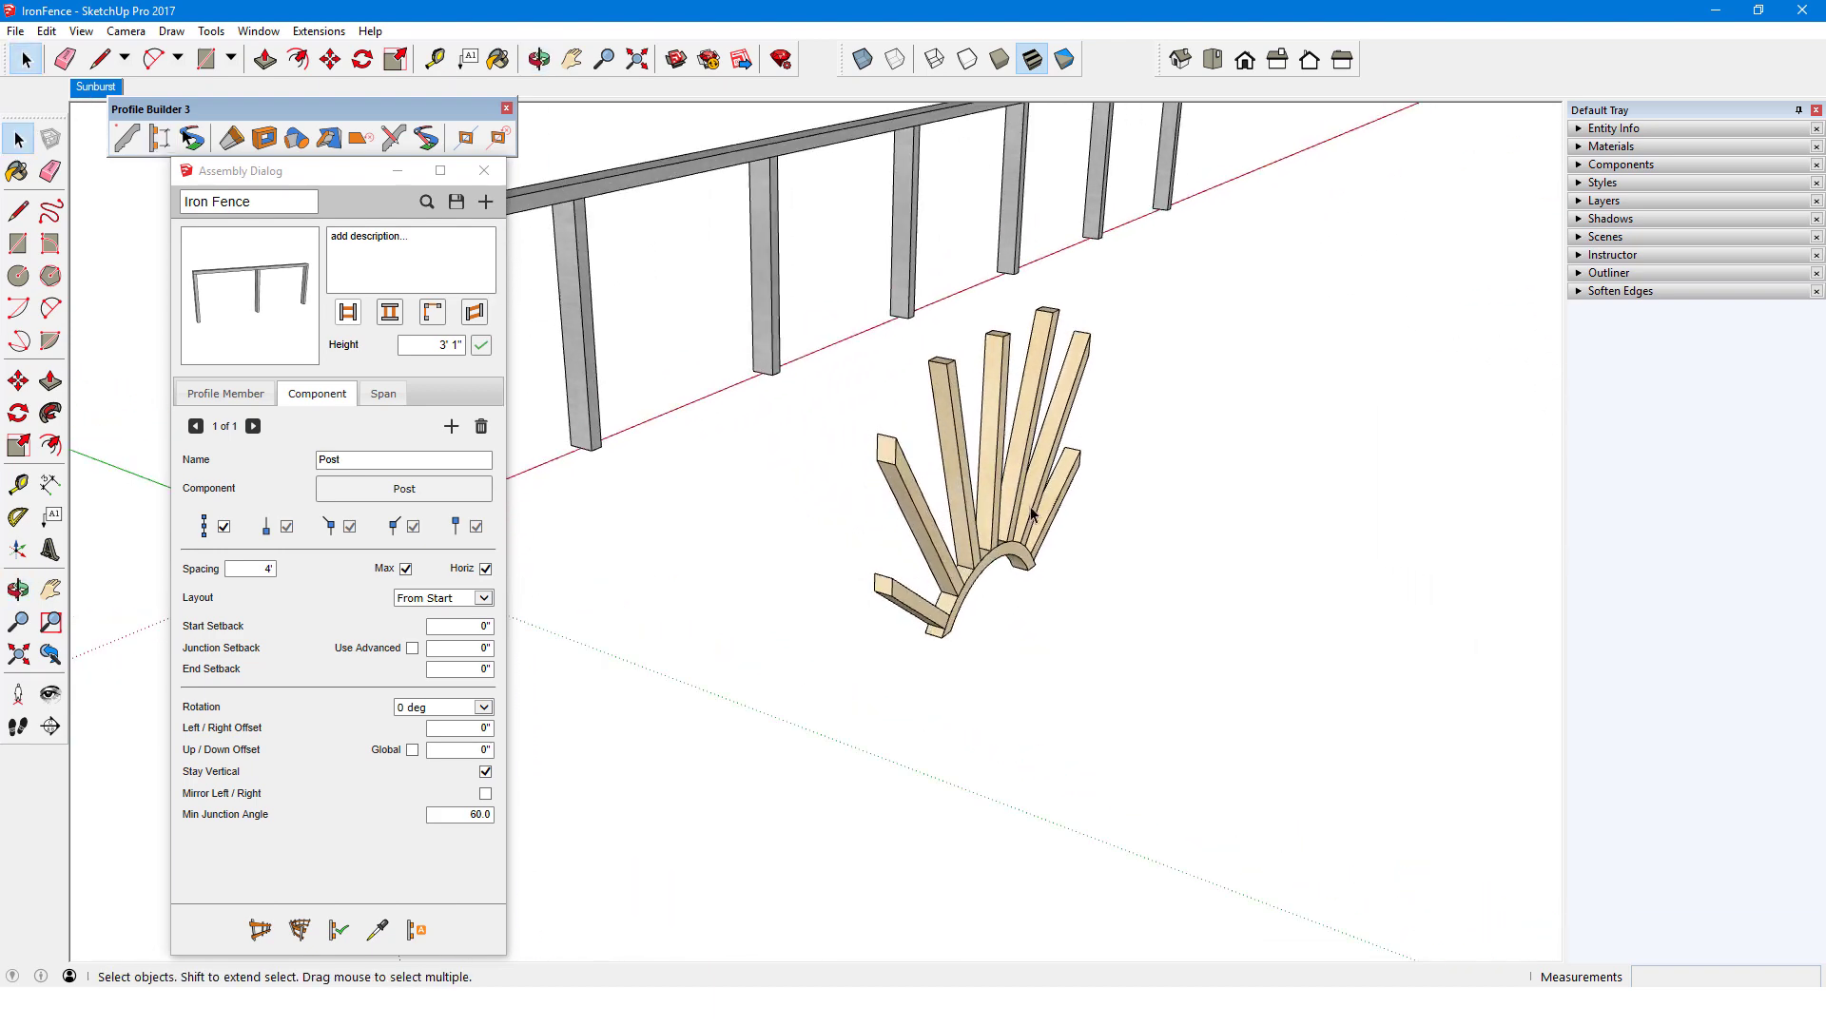
triple_click(987, 563)
right_click(1021, 435)
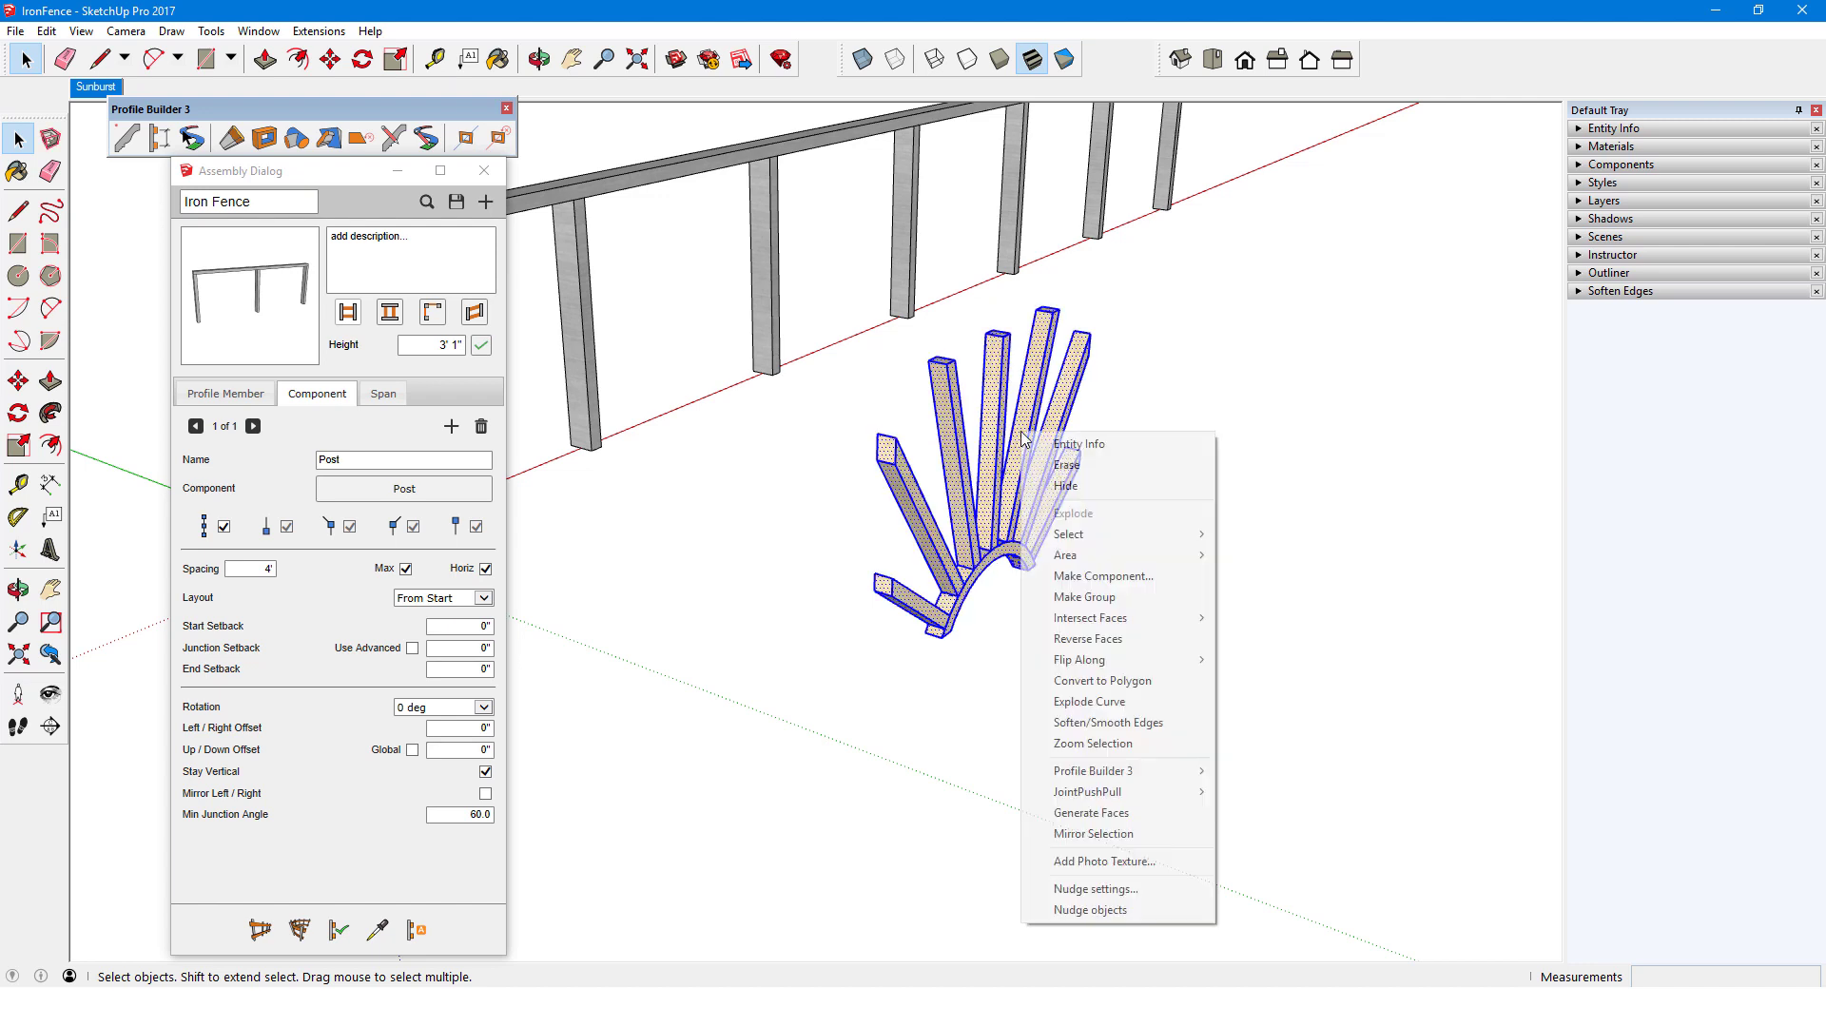
click(1145, 575)
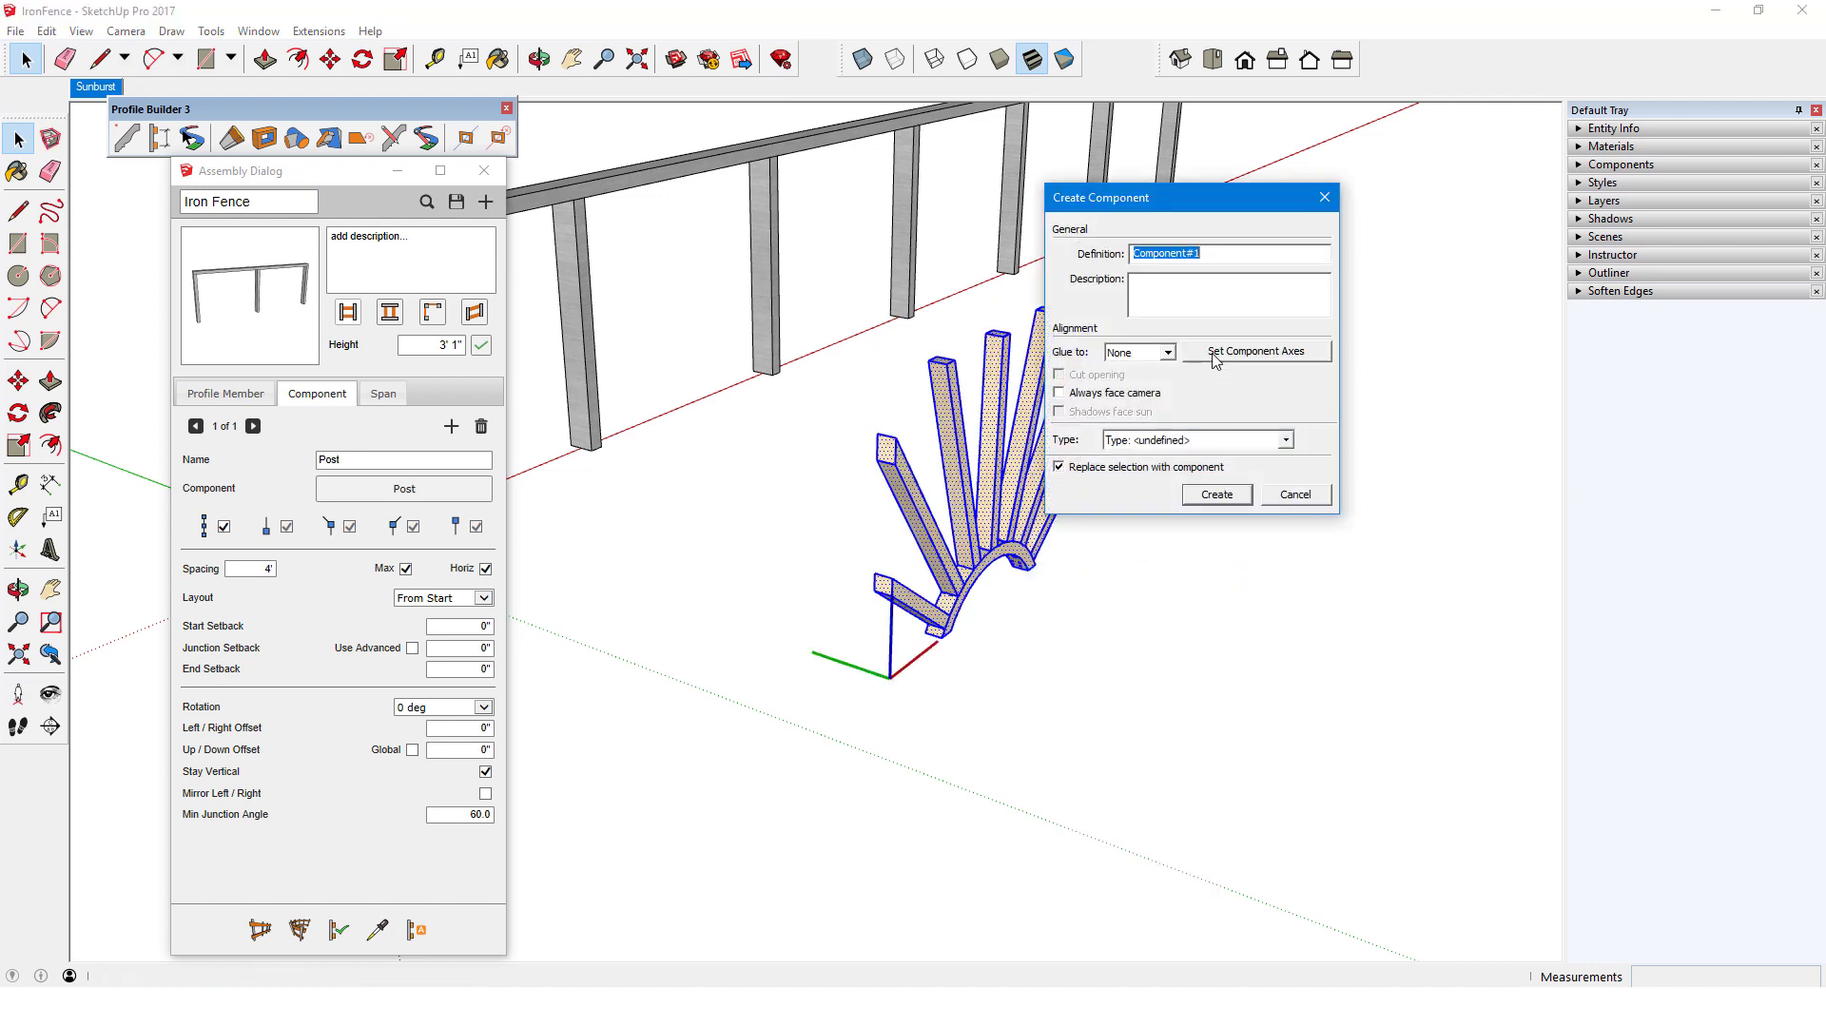
- Set the component origin below the outermost spoke's end, level with the arch base, red axis along the width, and create it as Sunburst
click(1218, 354)
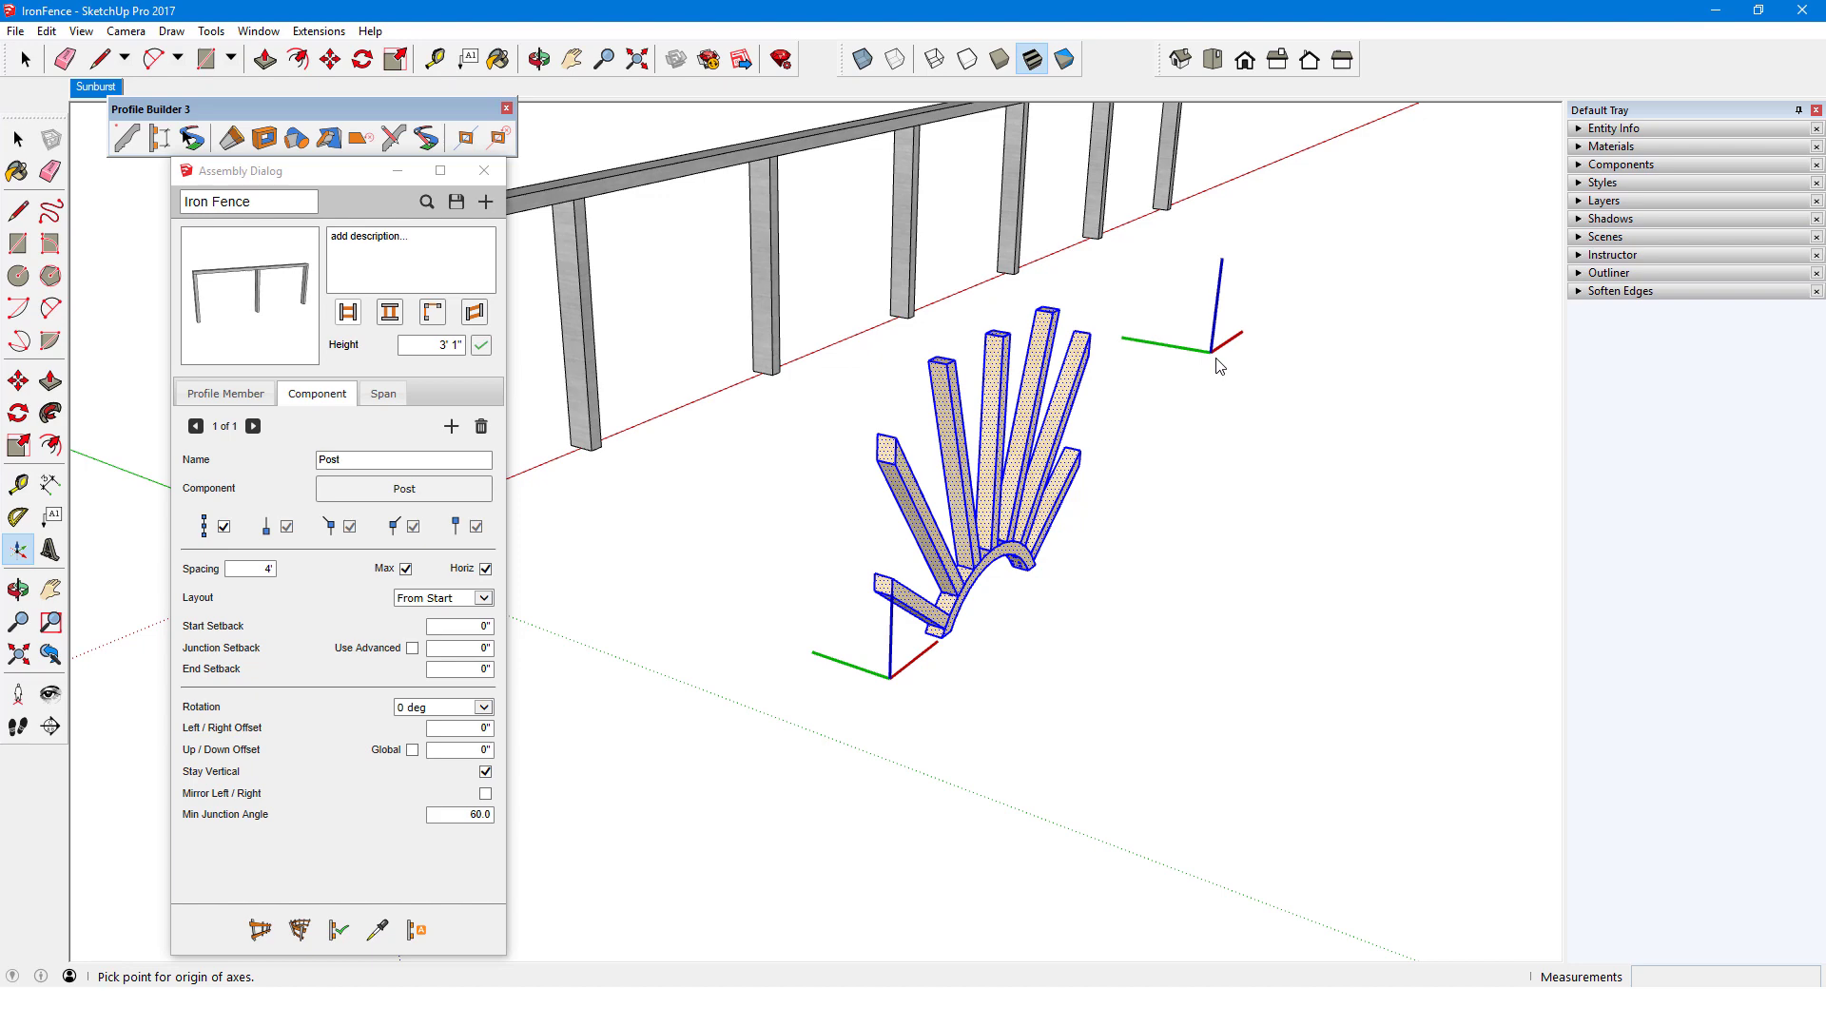
scroll(884, 595, up, 3)
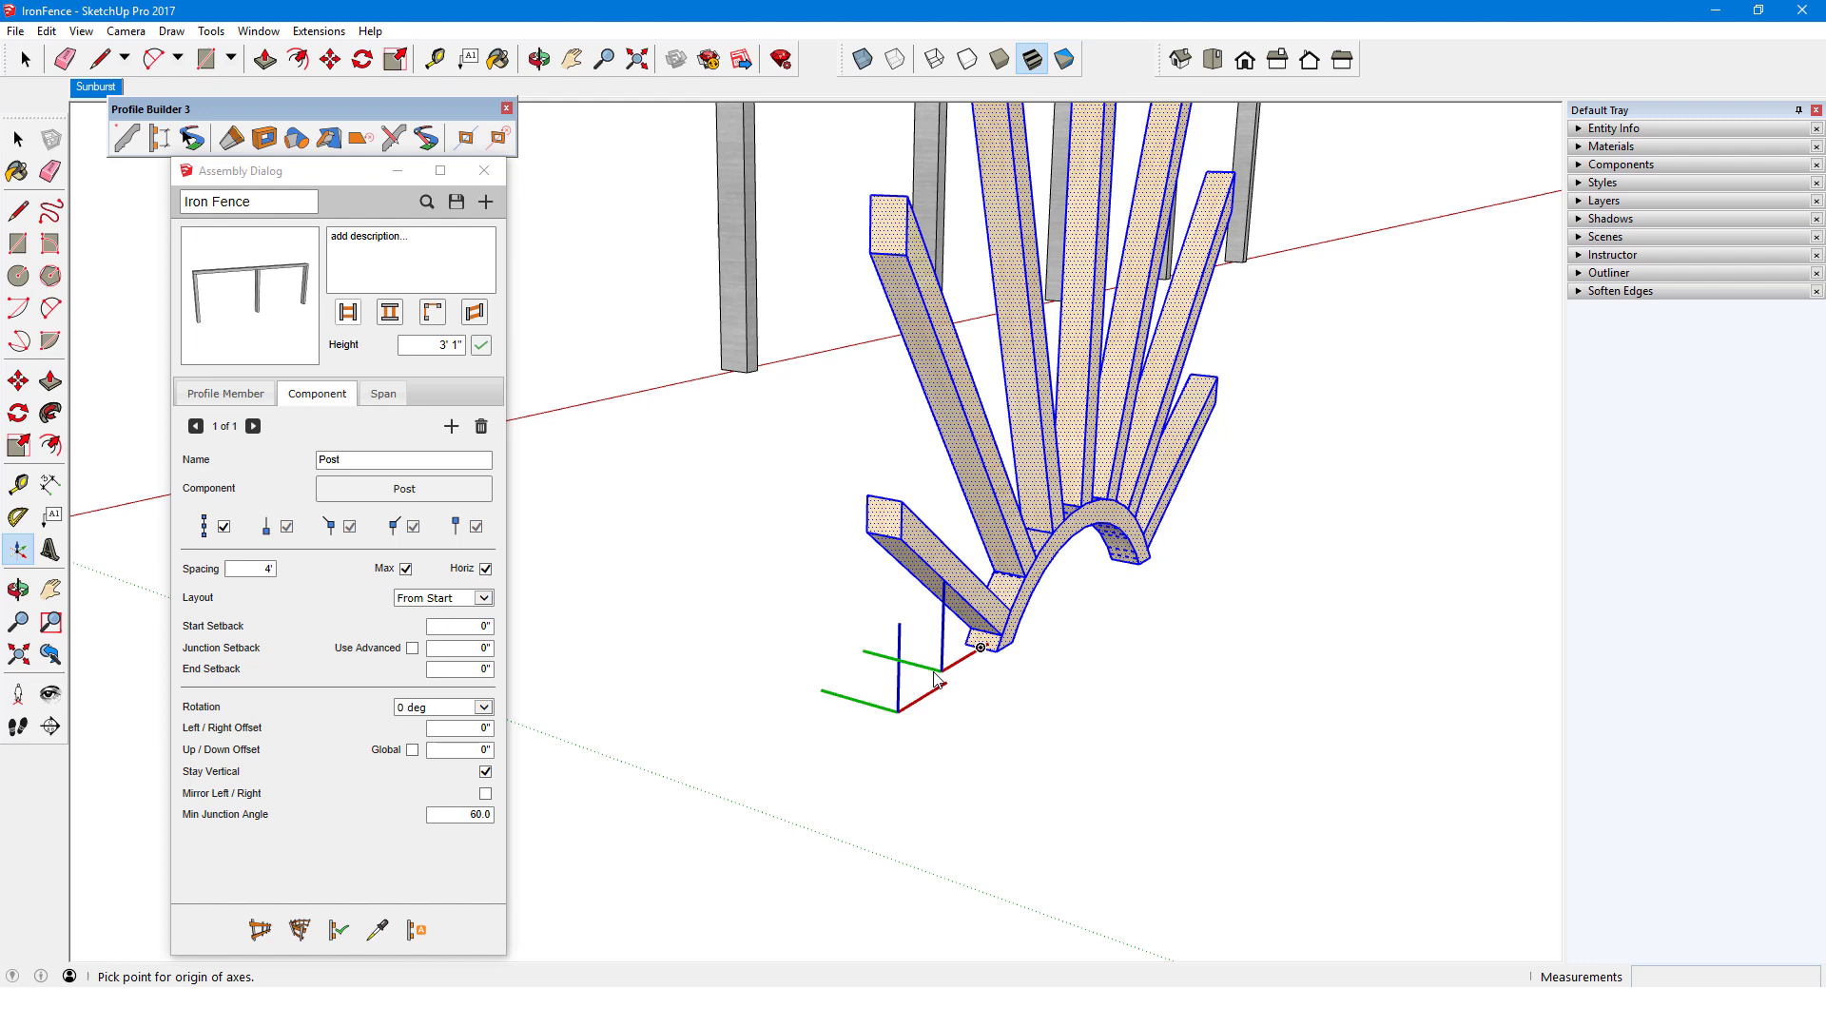
click(884, 707)
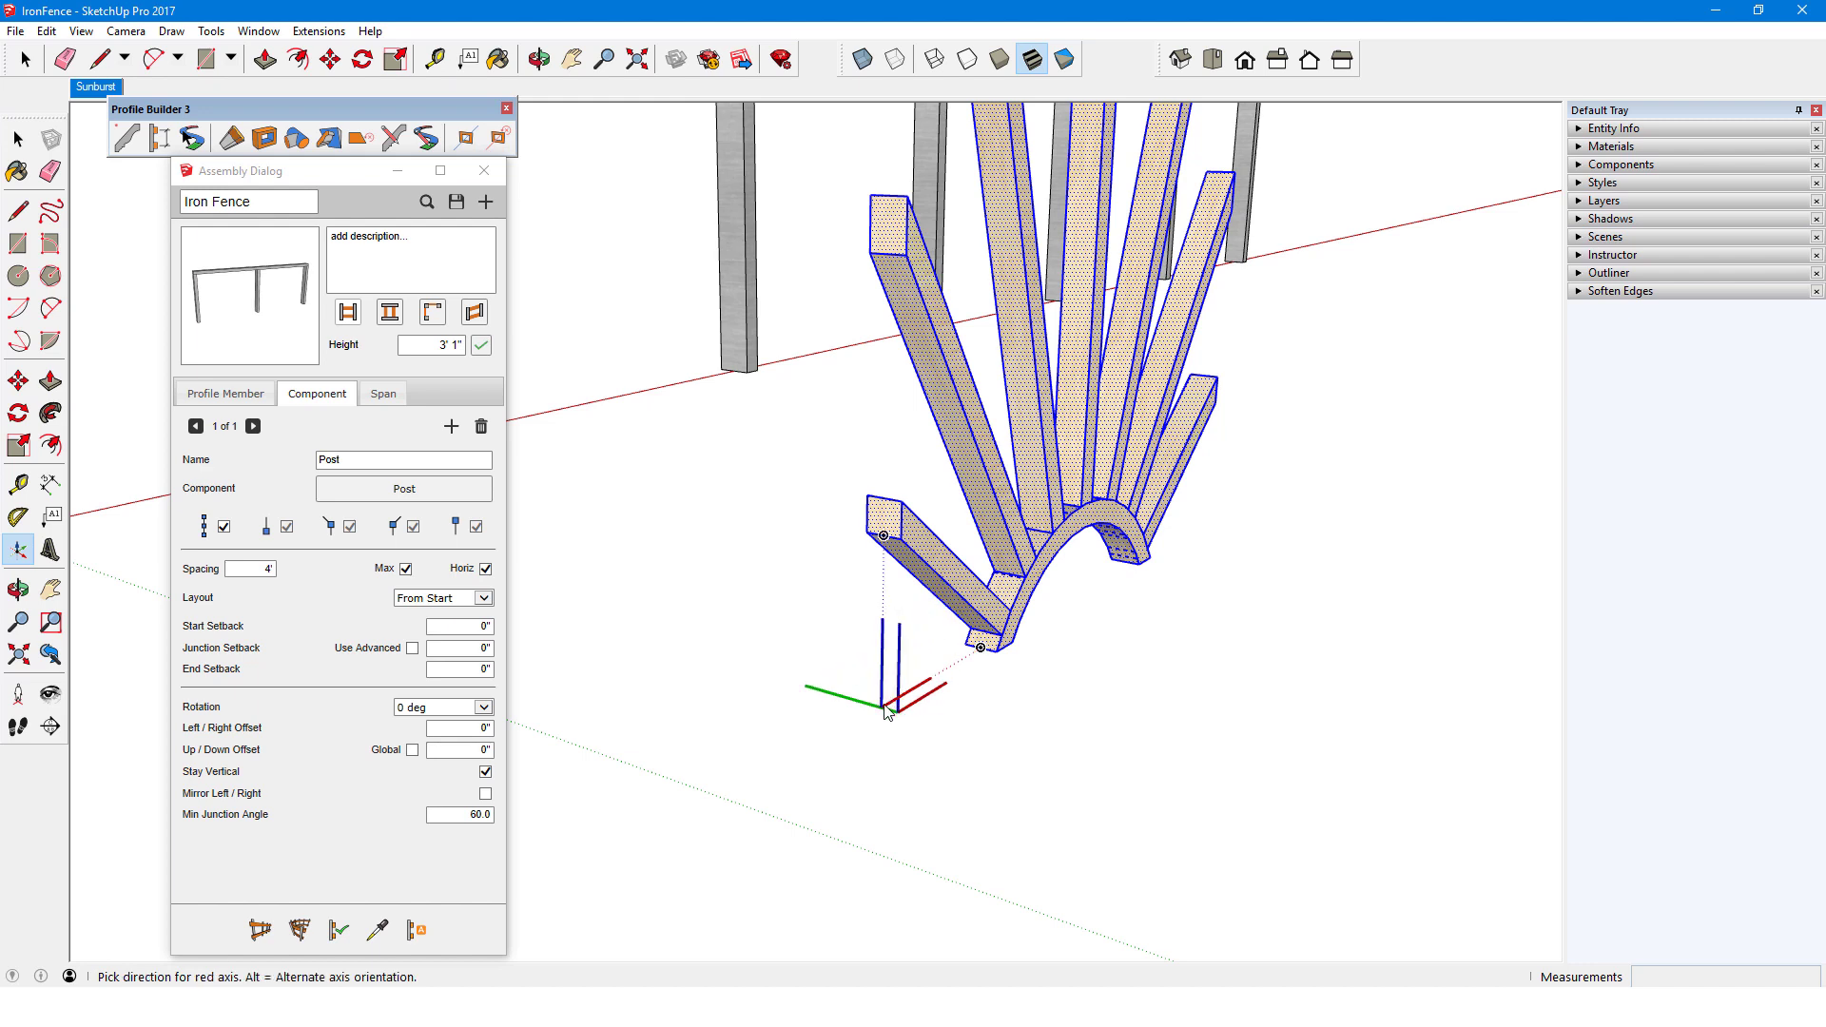
click(920, 690)
click(852, 697)
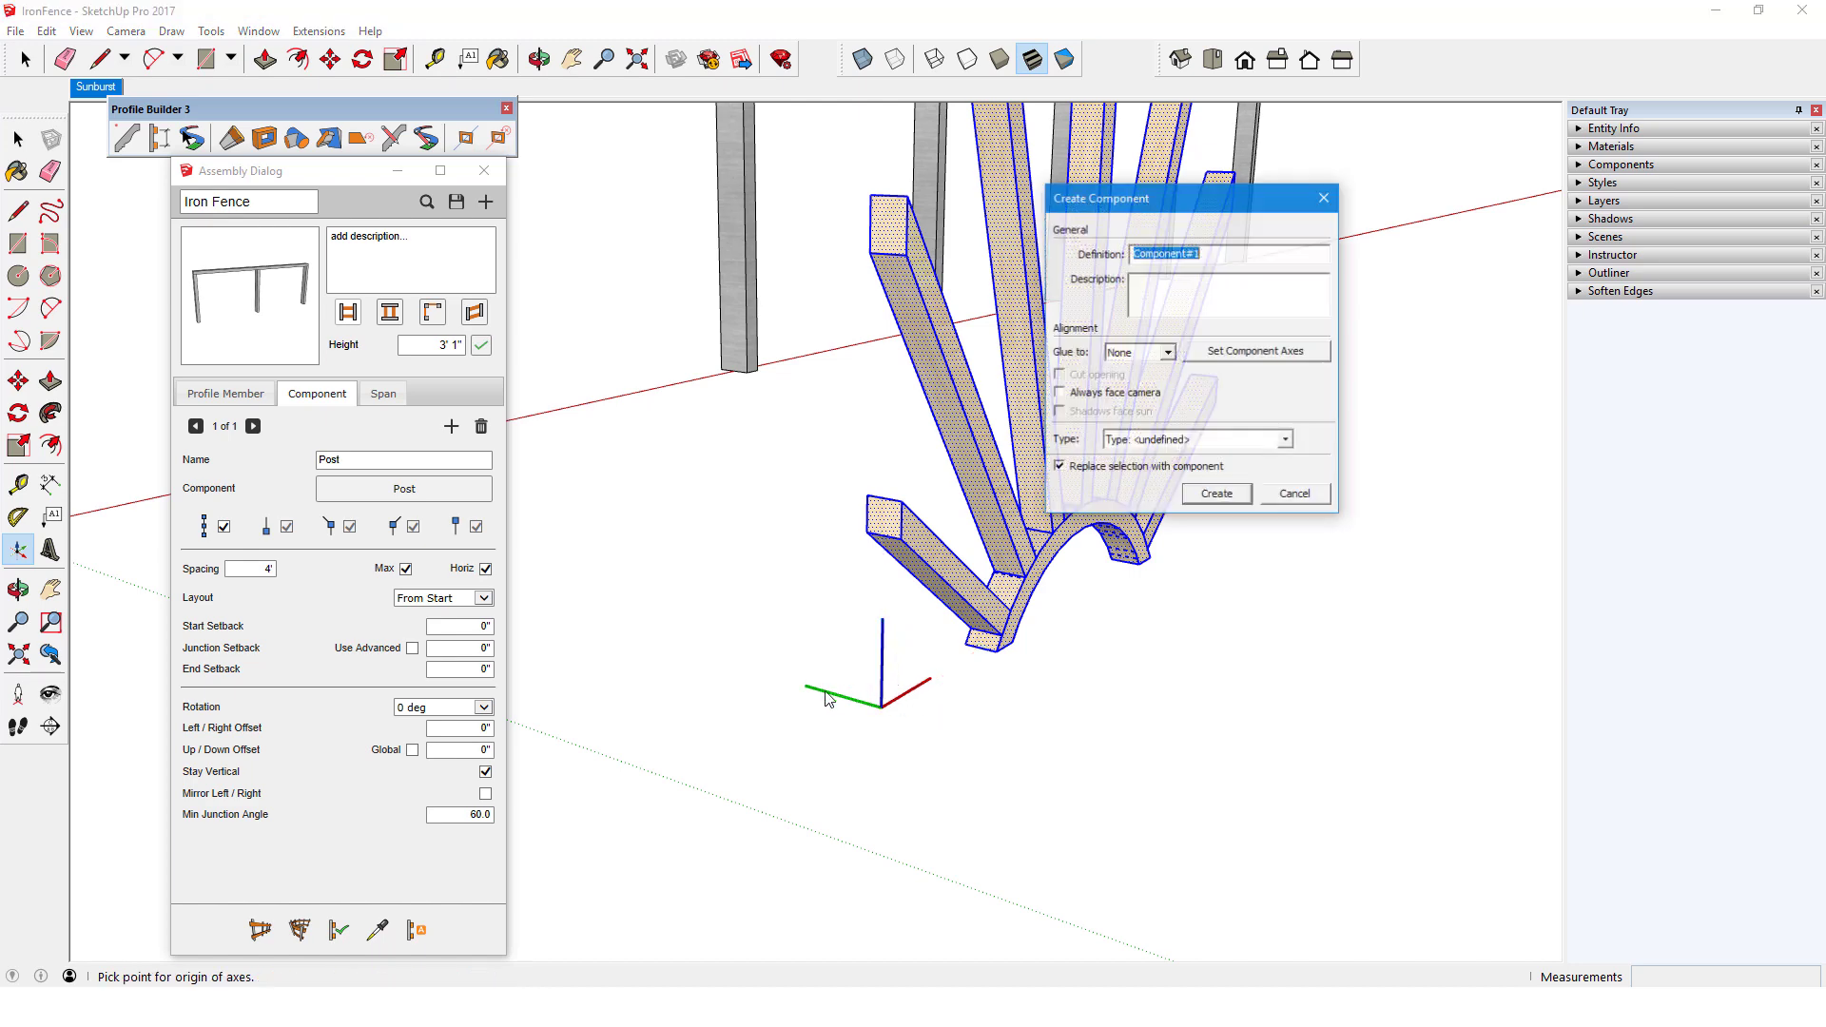
text(Sunburst)
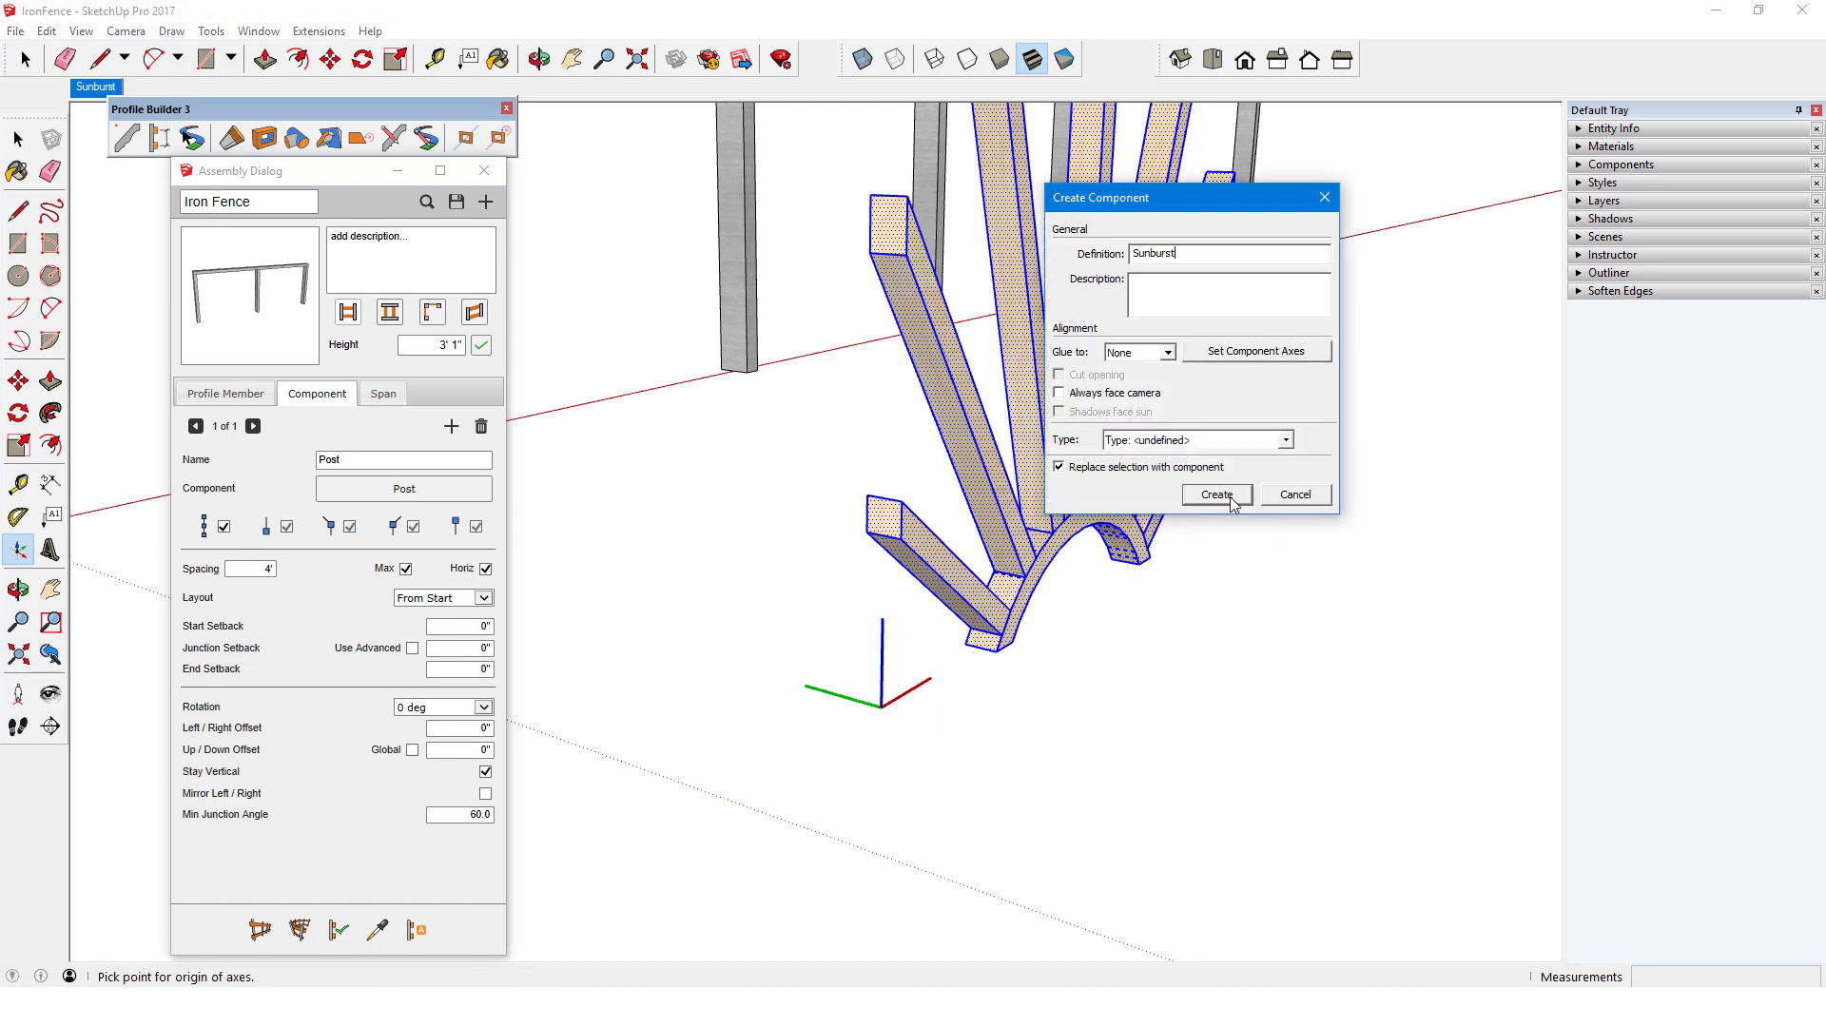
click(1231, 498)
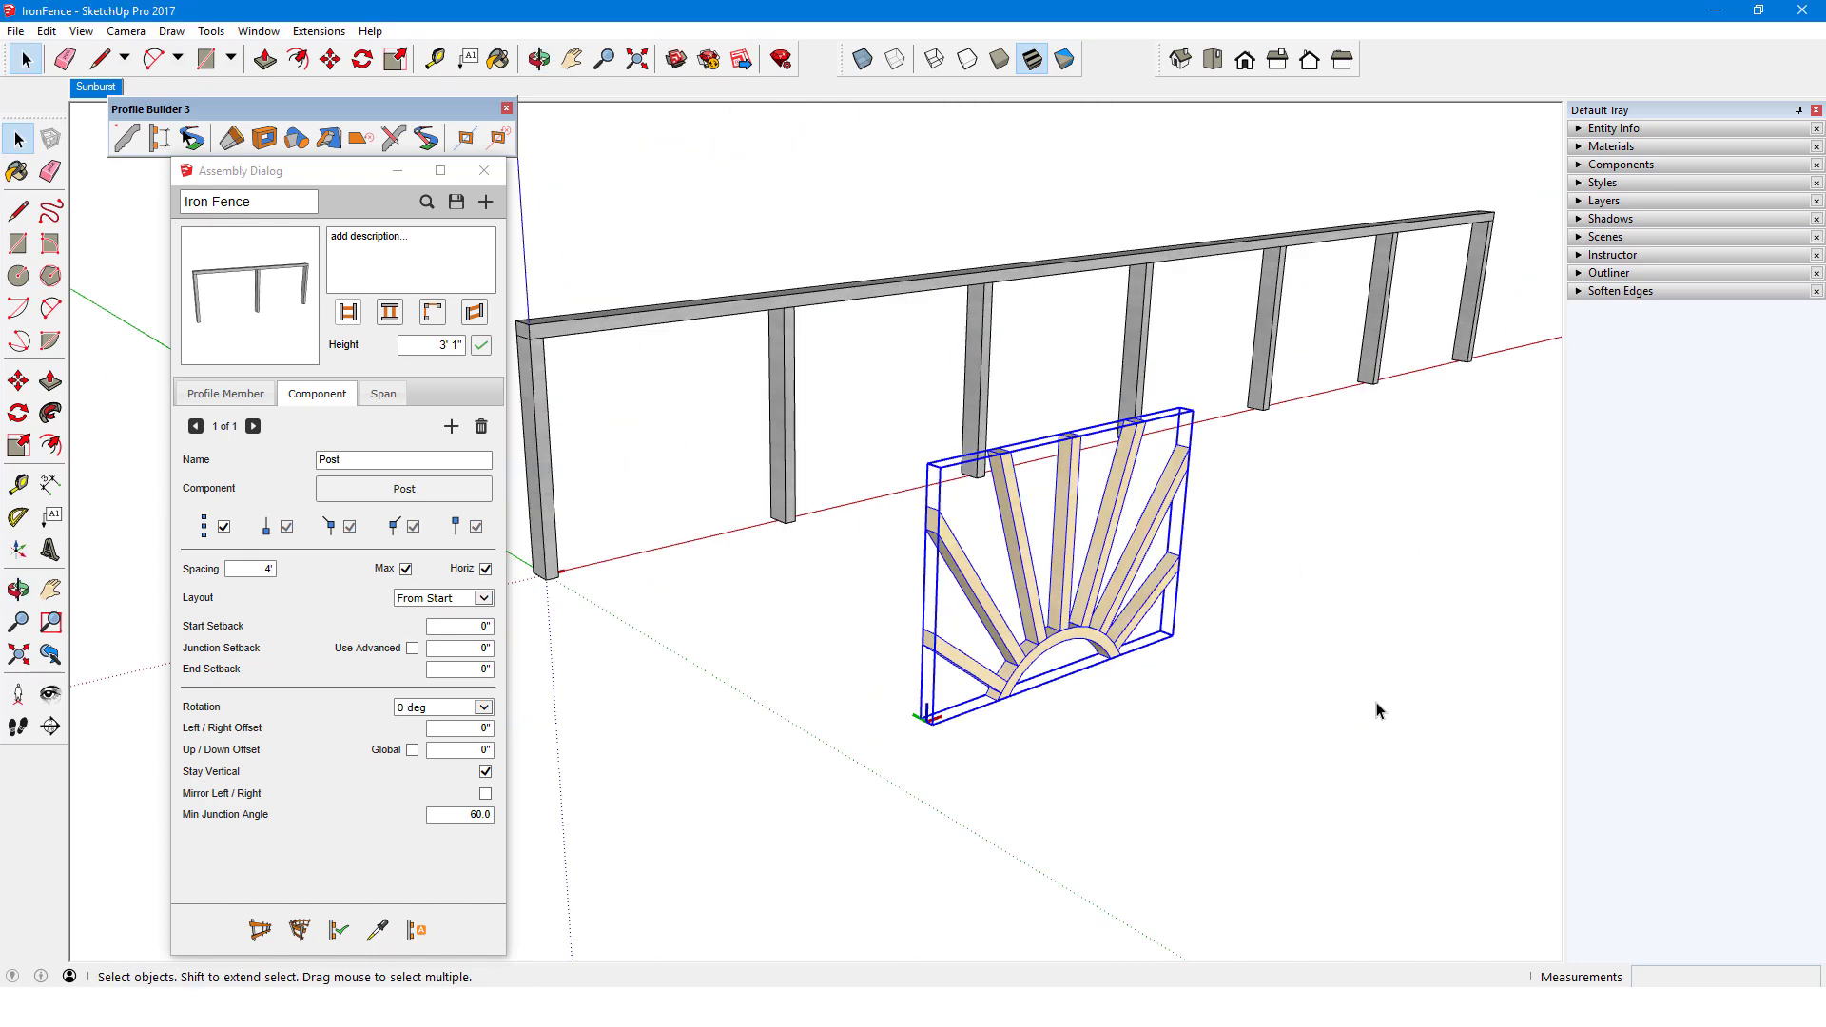
- Add a Component-type span named Sunburst to the Iron Fence assembly, using the sunburst component picked from the model
click(384, 396)
click(454, 427)
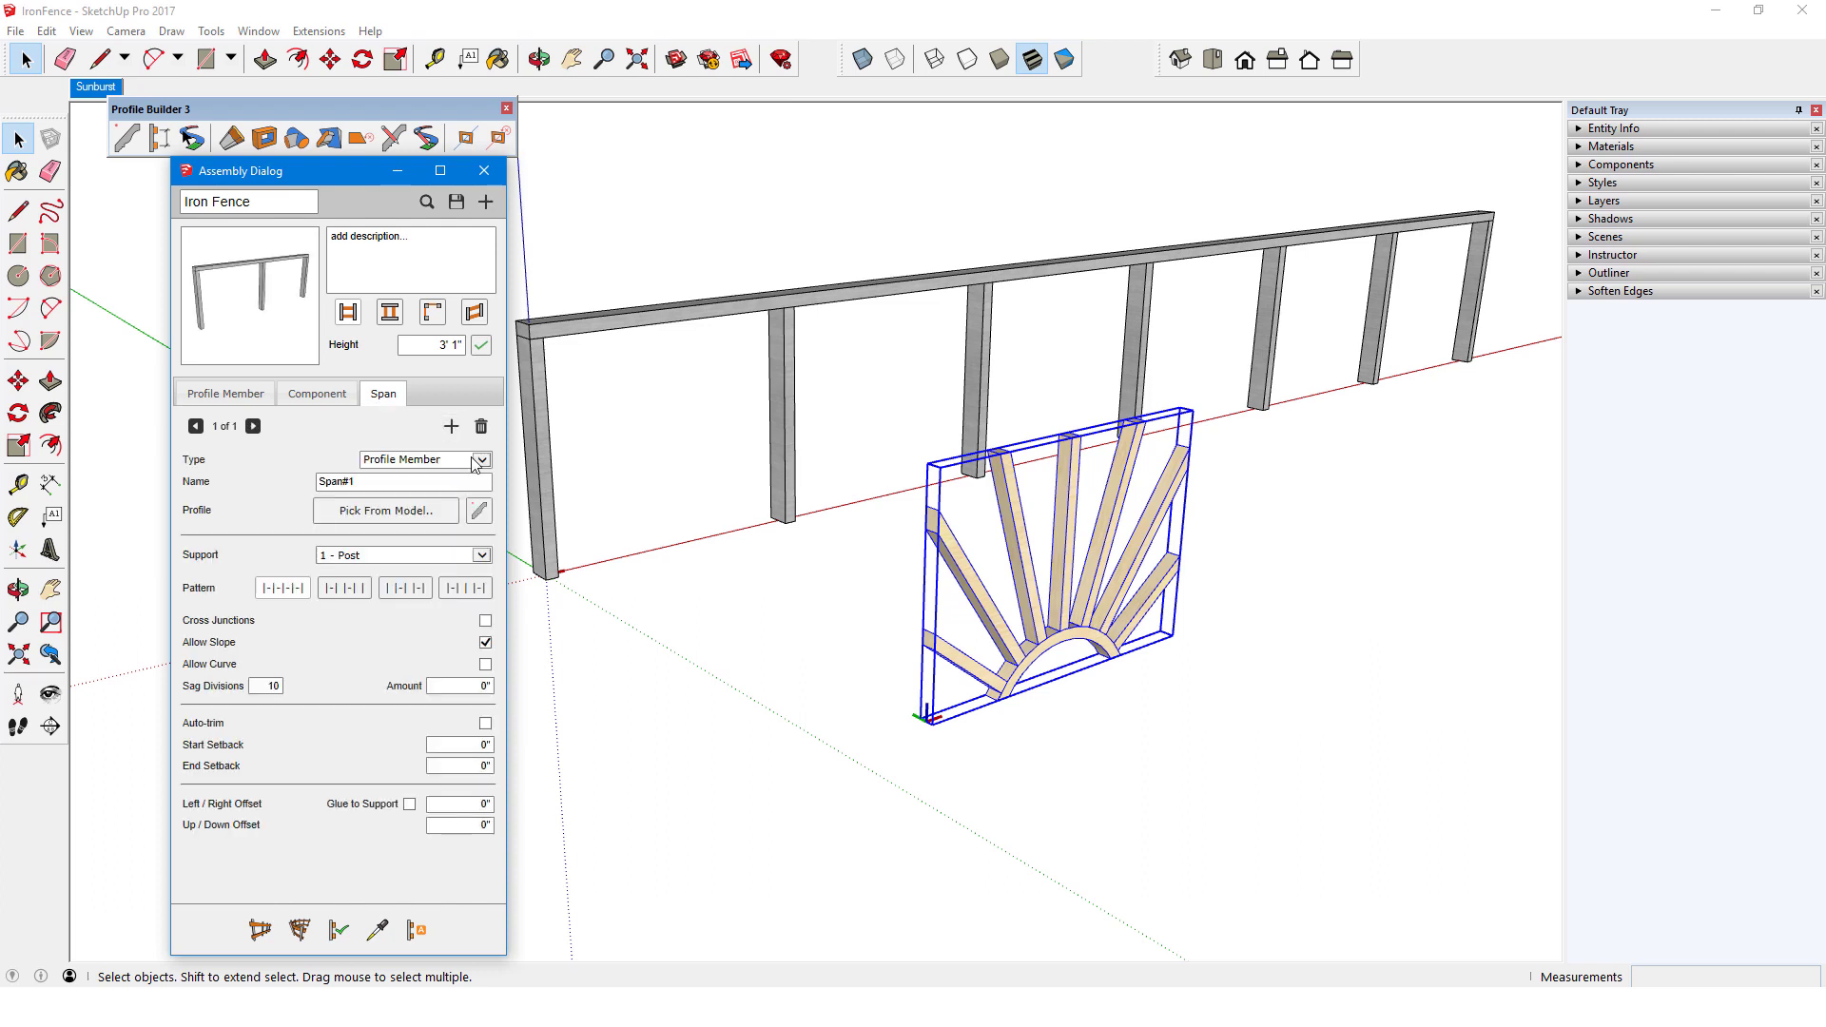
click(481, 461)
click(393, 473)
key(Tab)
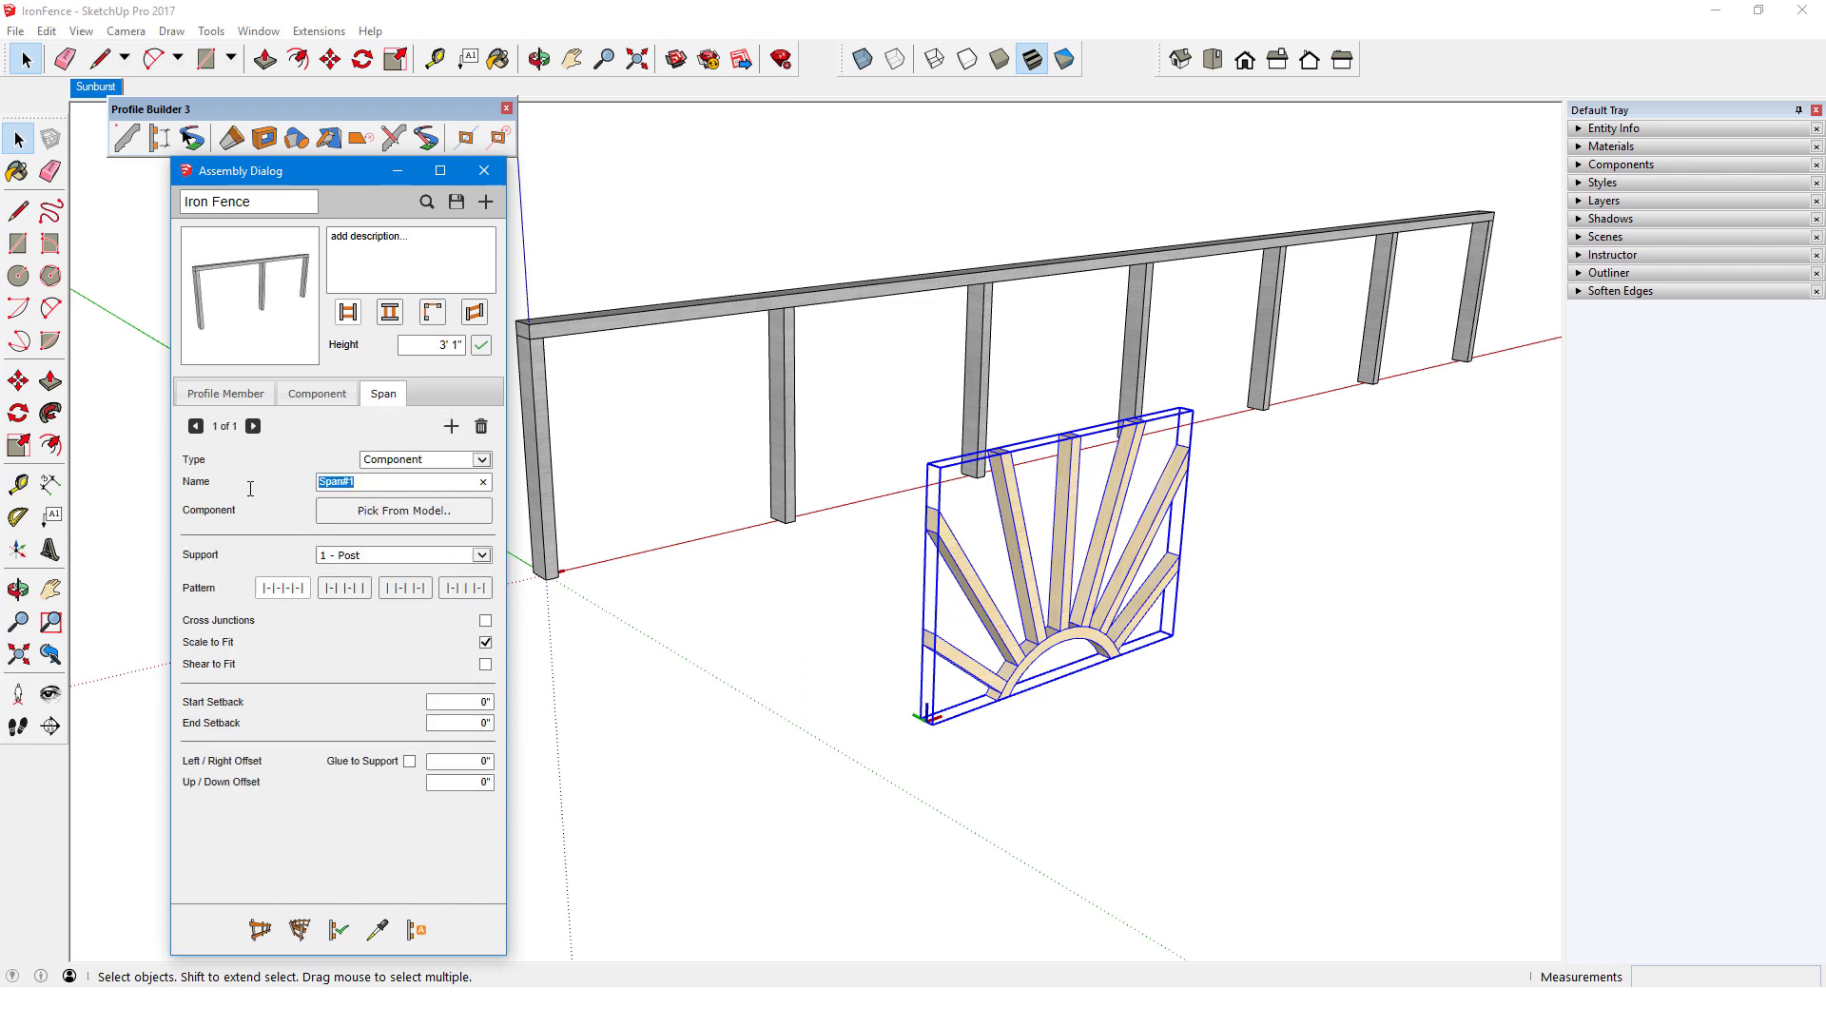
text(Sunburst)
click(404, 510)
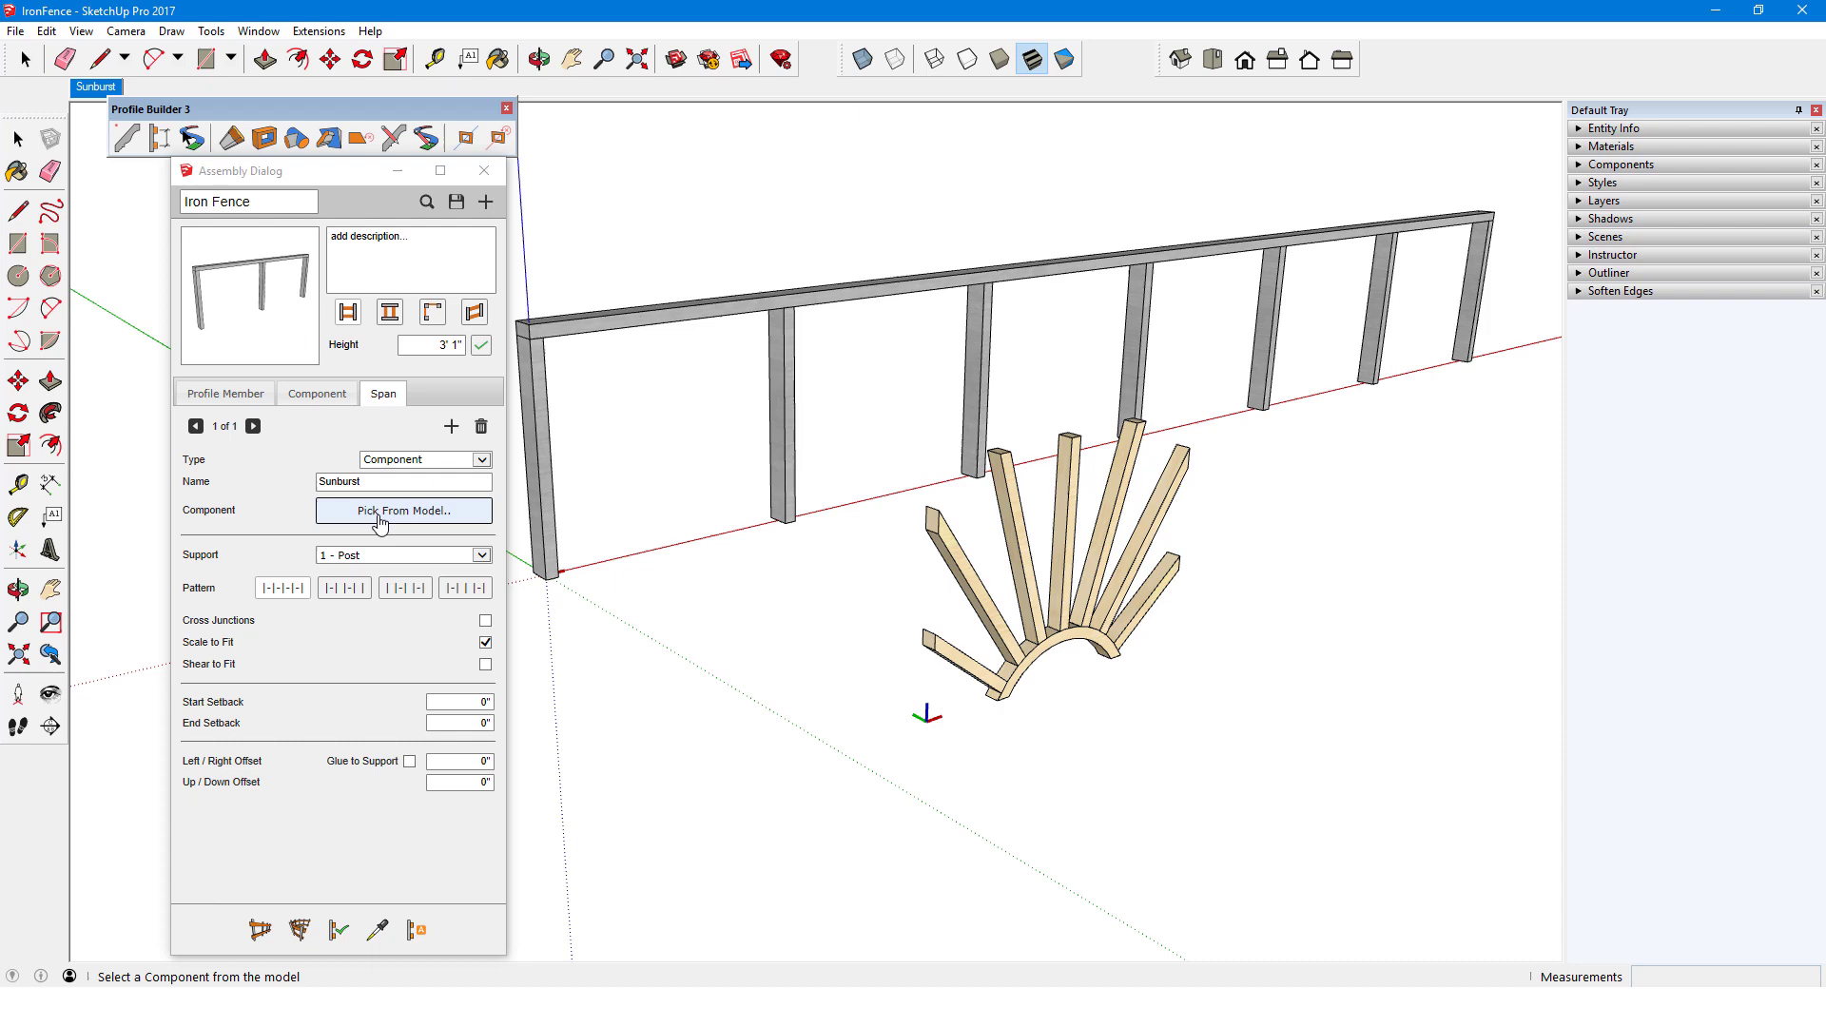
click(883, 683)
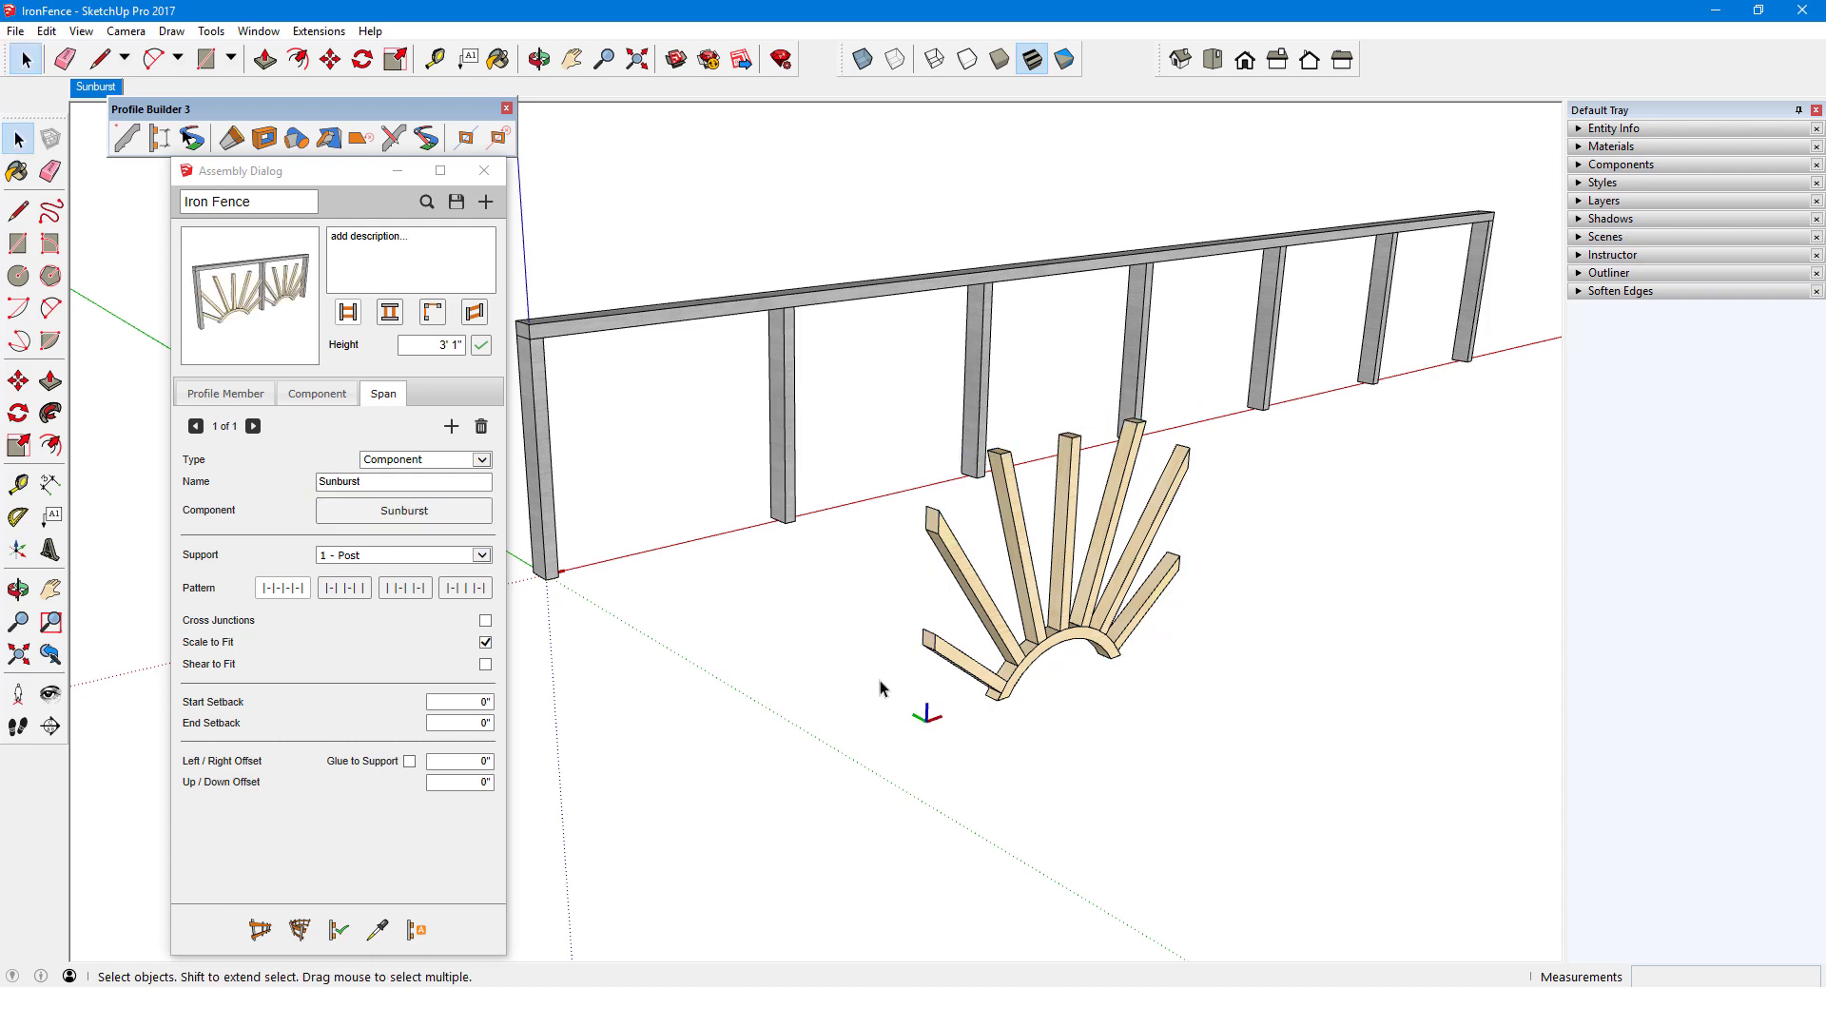
- Apply the updated Iron Fence assembly with the sunburst span to the existing fence
click(799, 502)
click(338, 930)
middle_drag(929, 827, 922, 811)
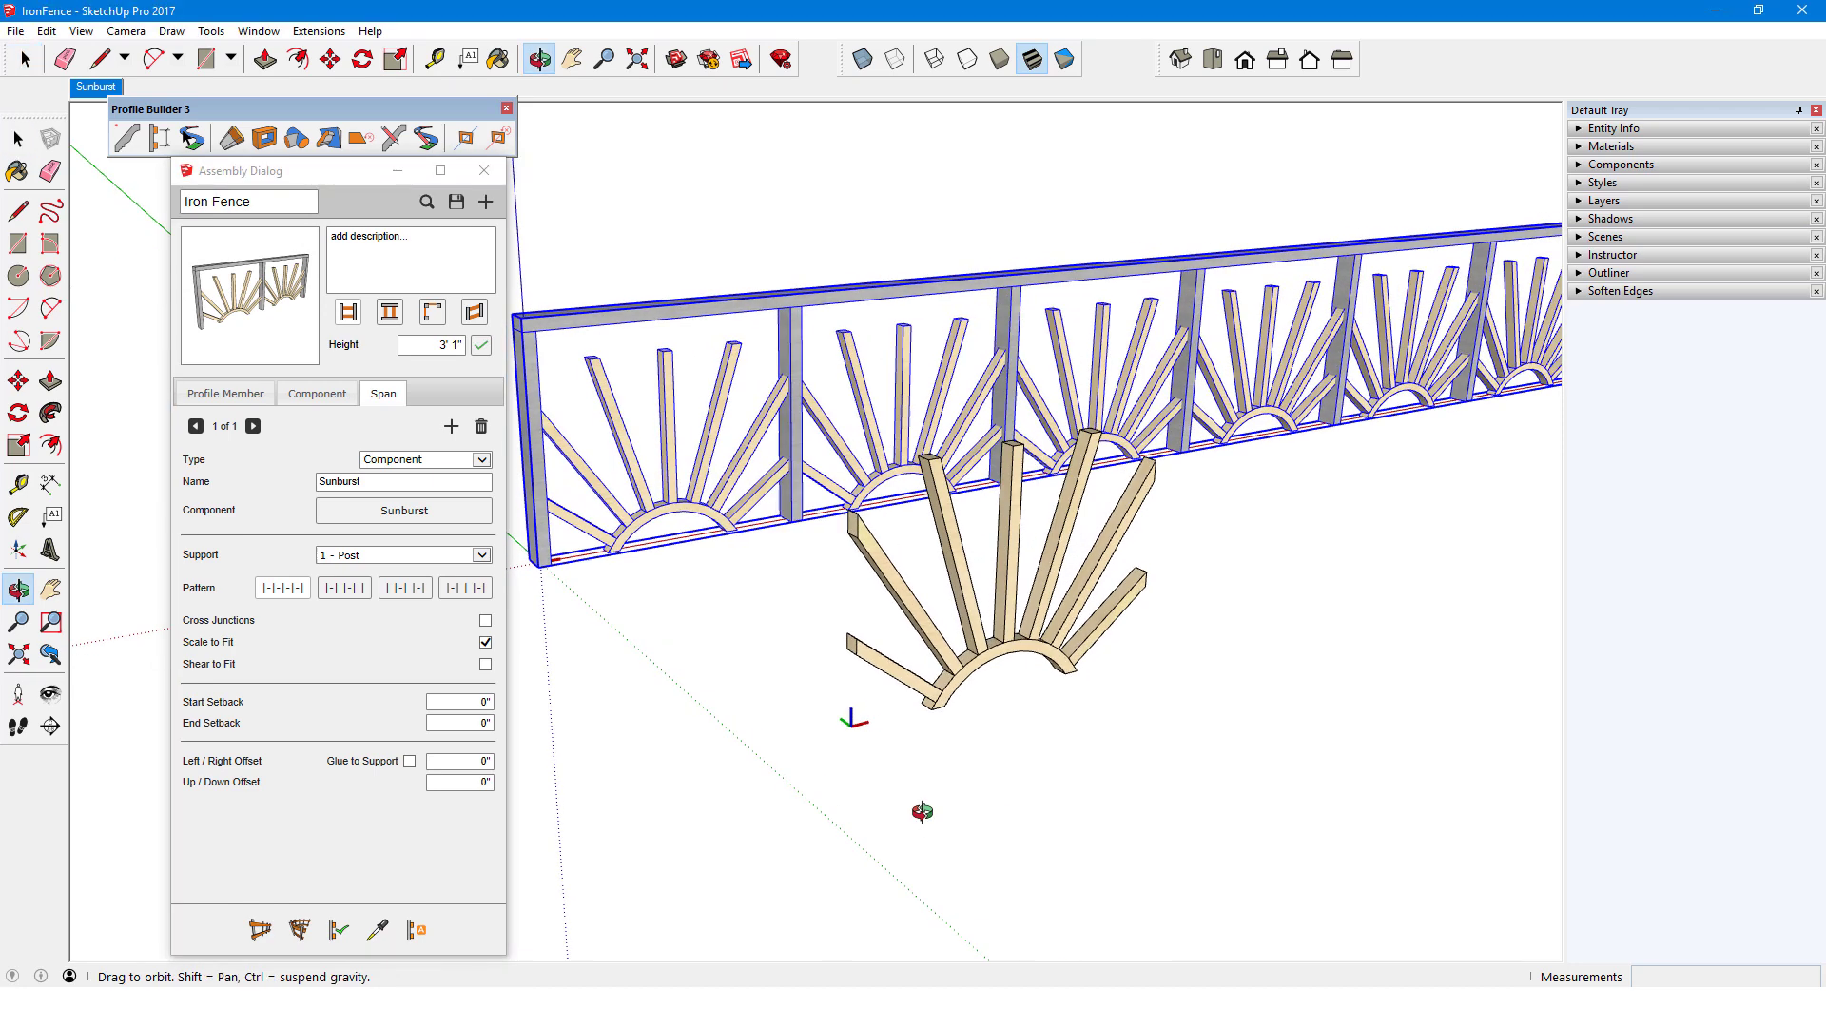
- Delete the loose sunburst component in front of the fence
key(space)
click(1010, 654)
key(Delete)
scroll(1019, 644, down, 2)
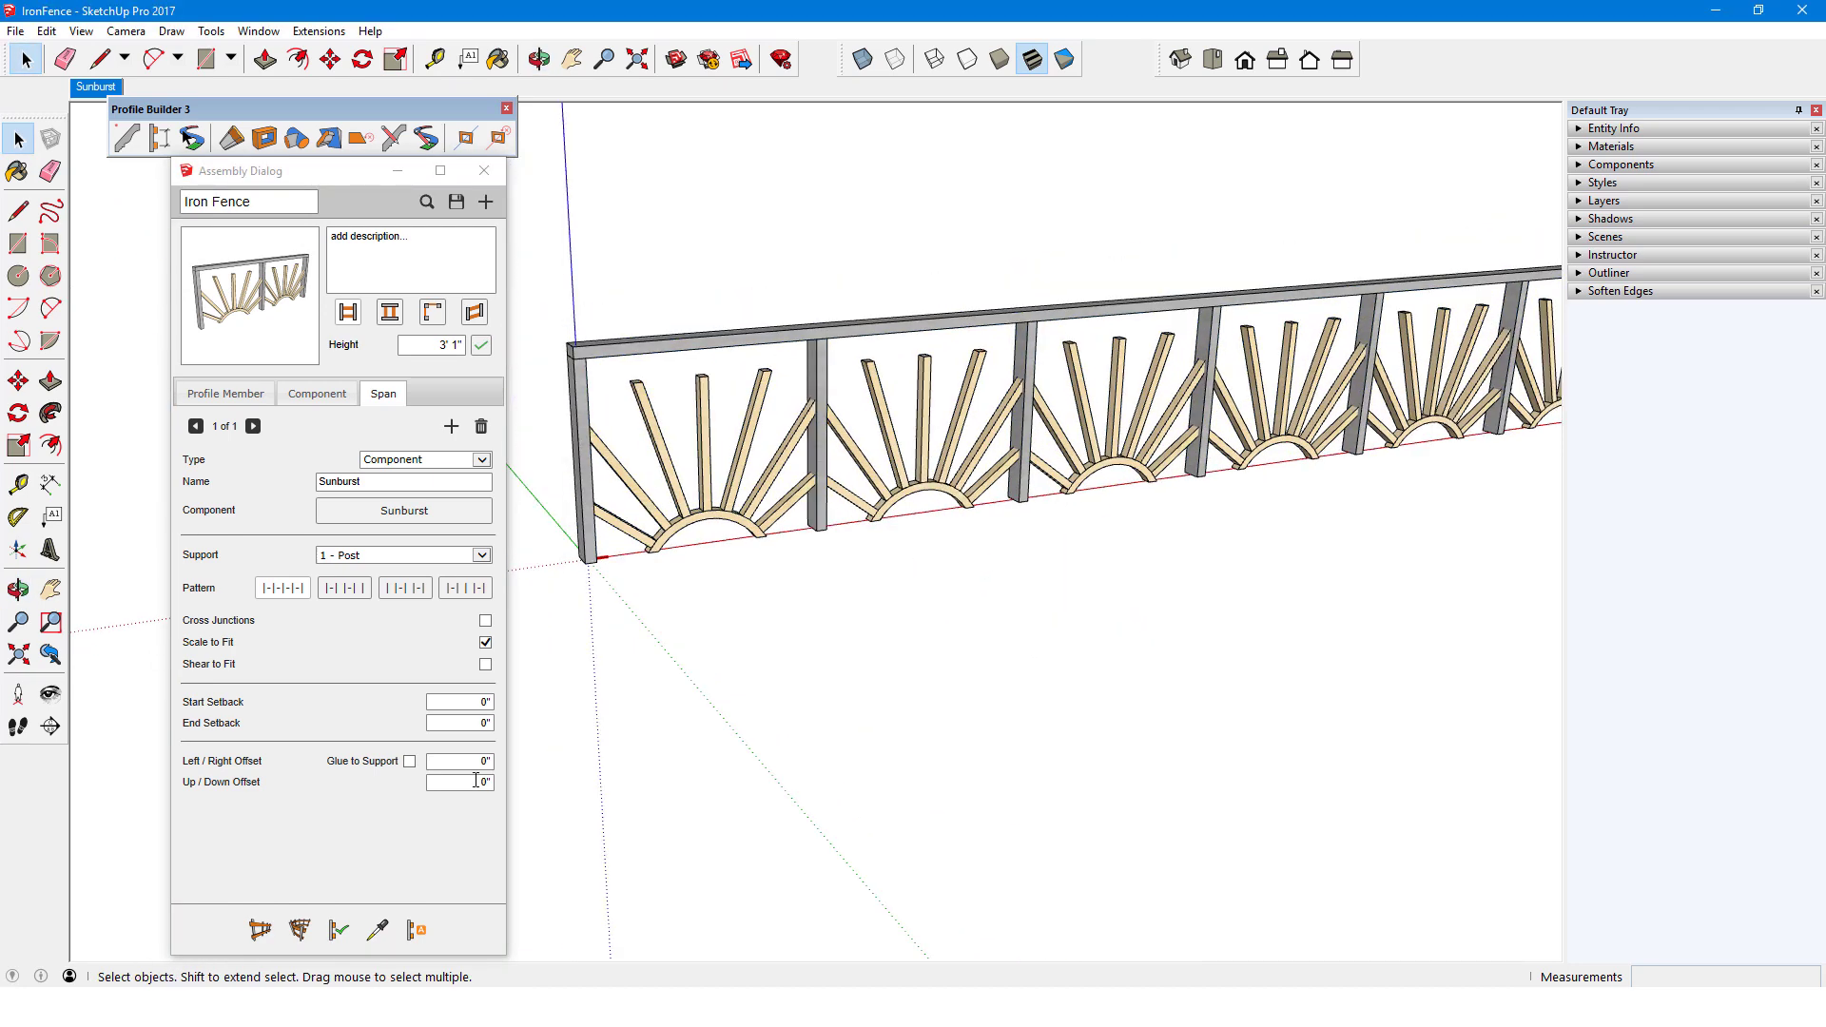
- Set the Sunburst span's up/down offset to 5" and apply the change to the fence
double_click(477, 781)
text(5)
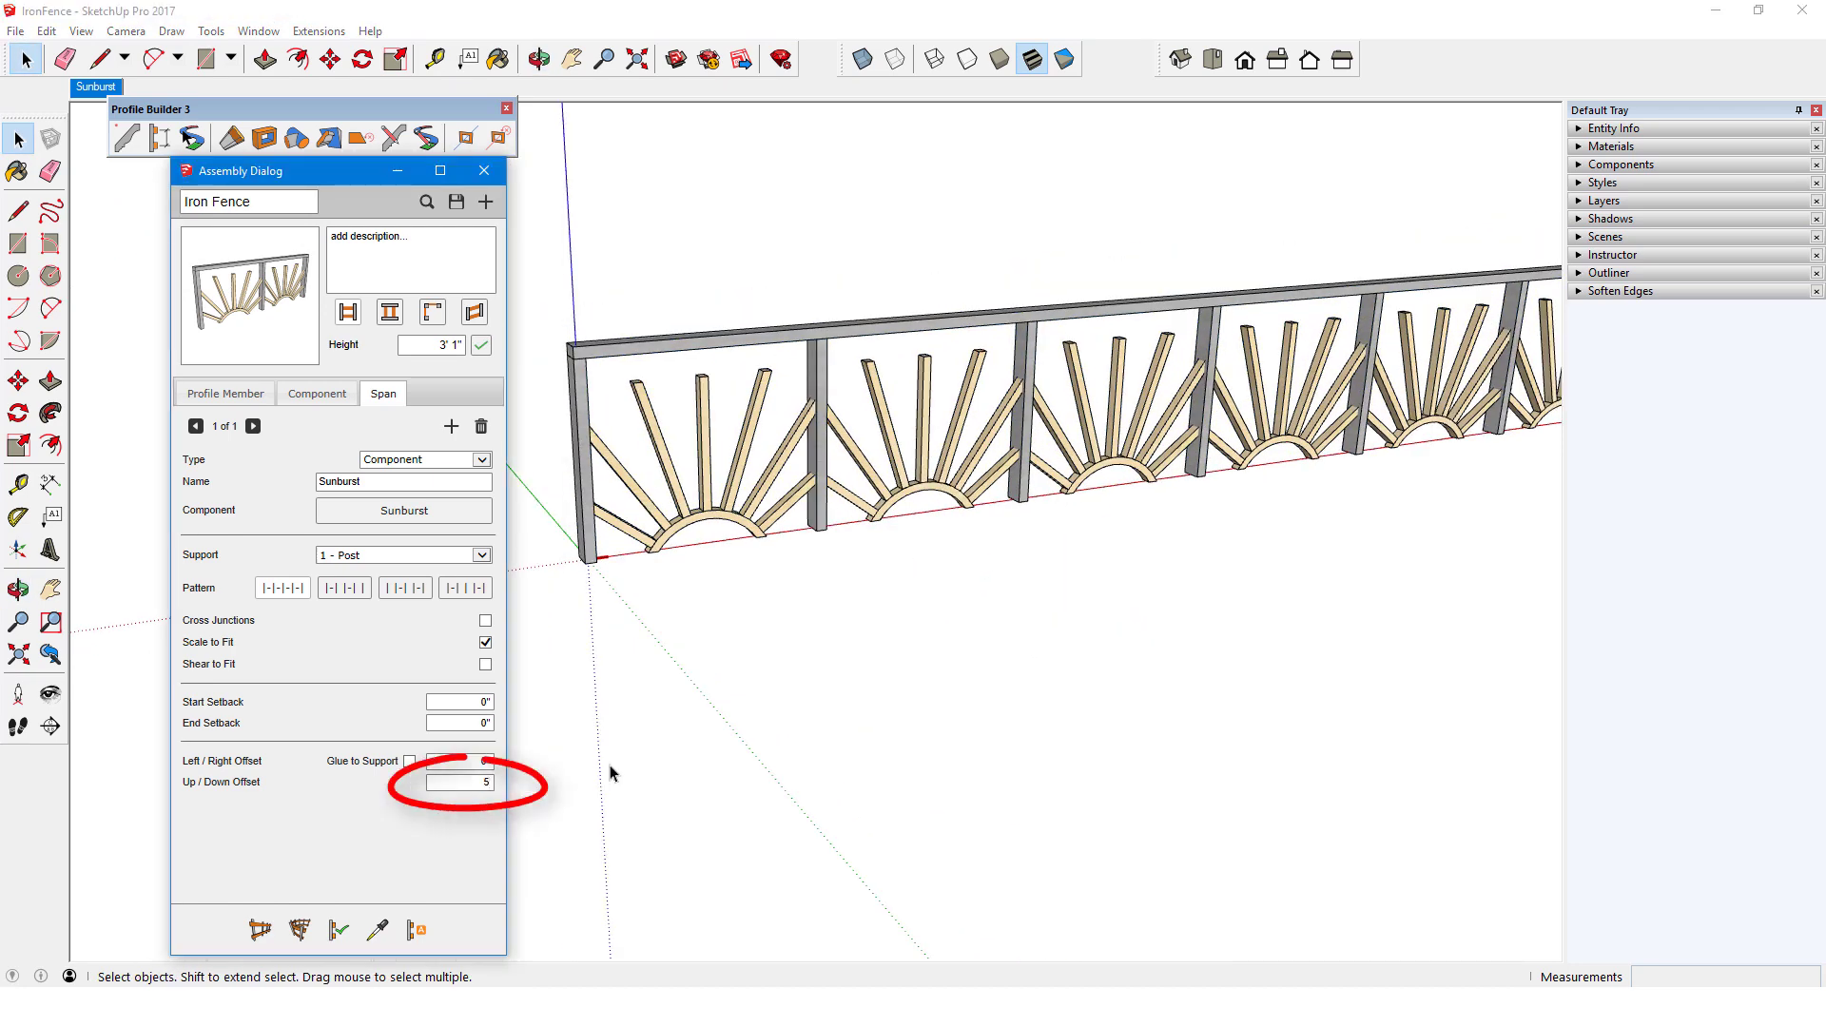
click(660, 539)
click(338, 930)
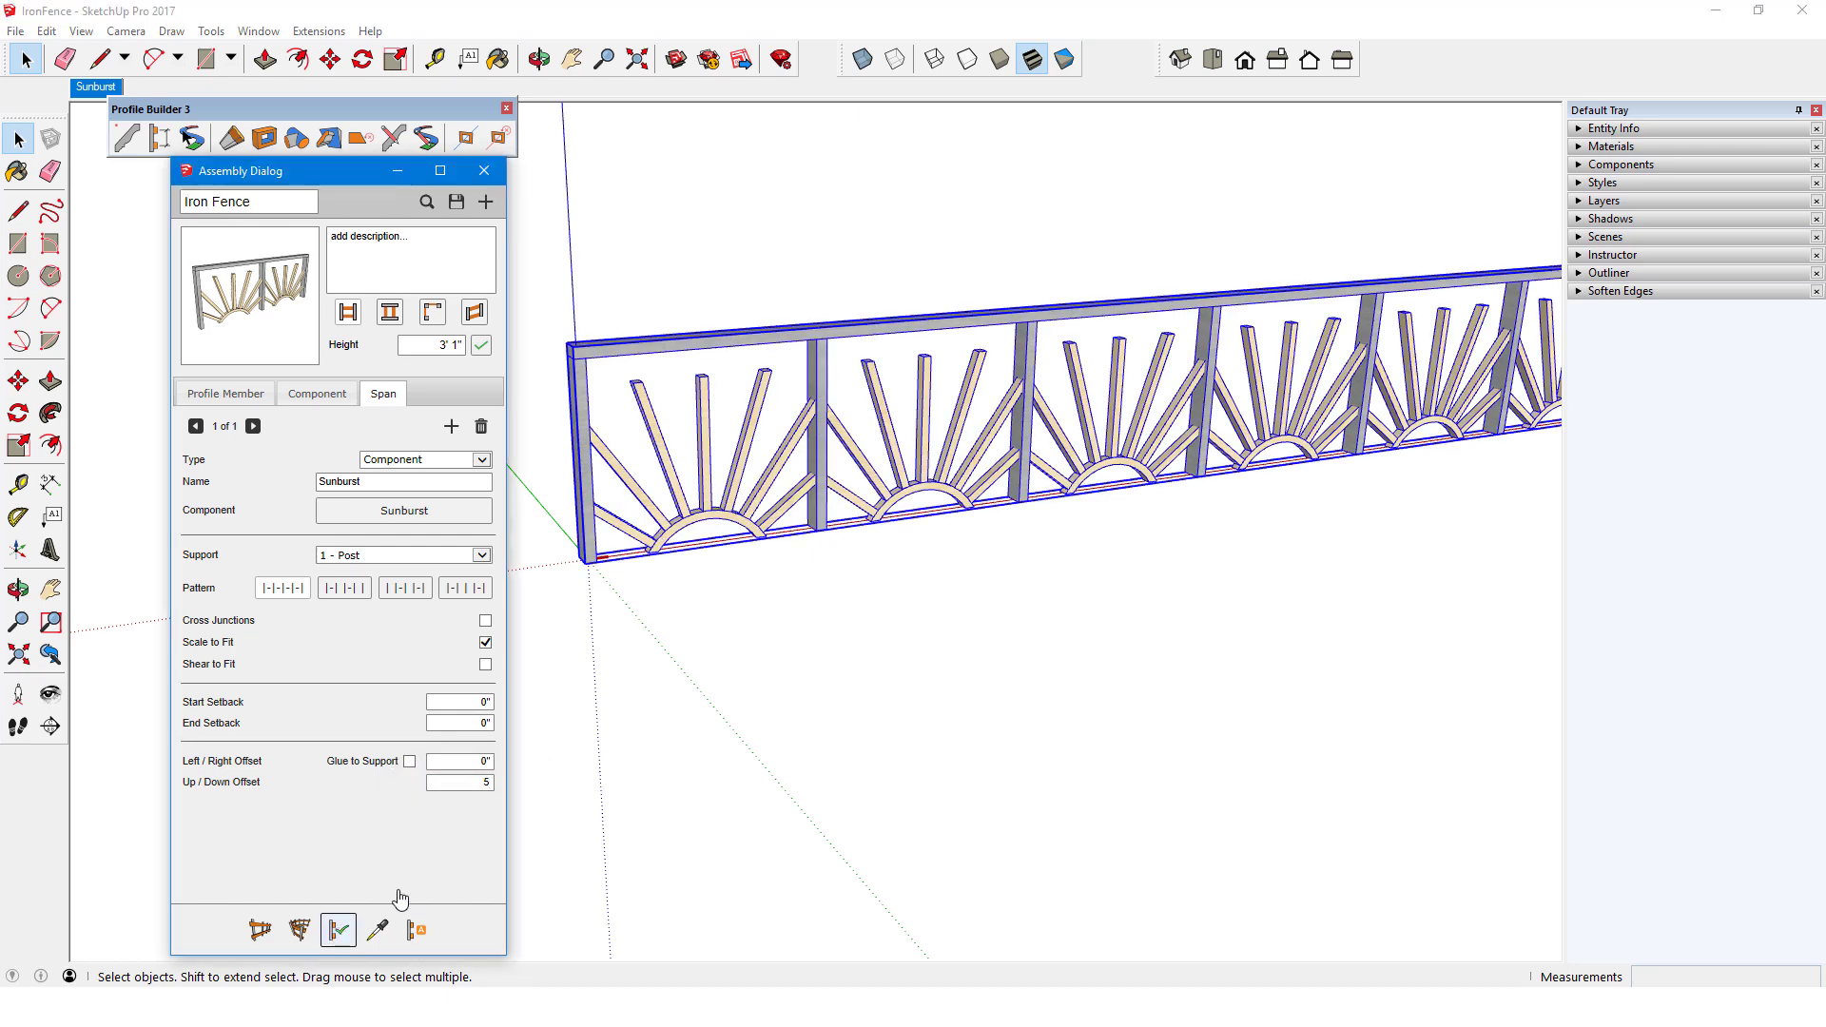
click(771, 670)
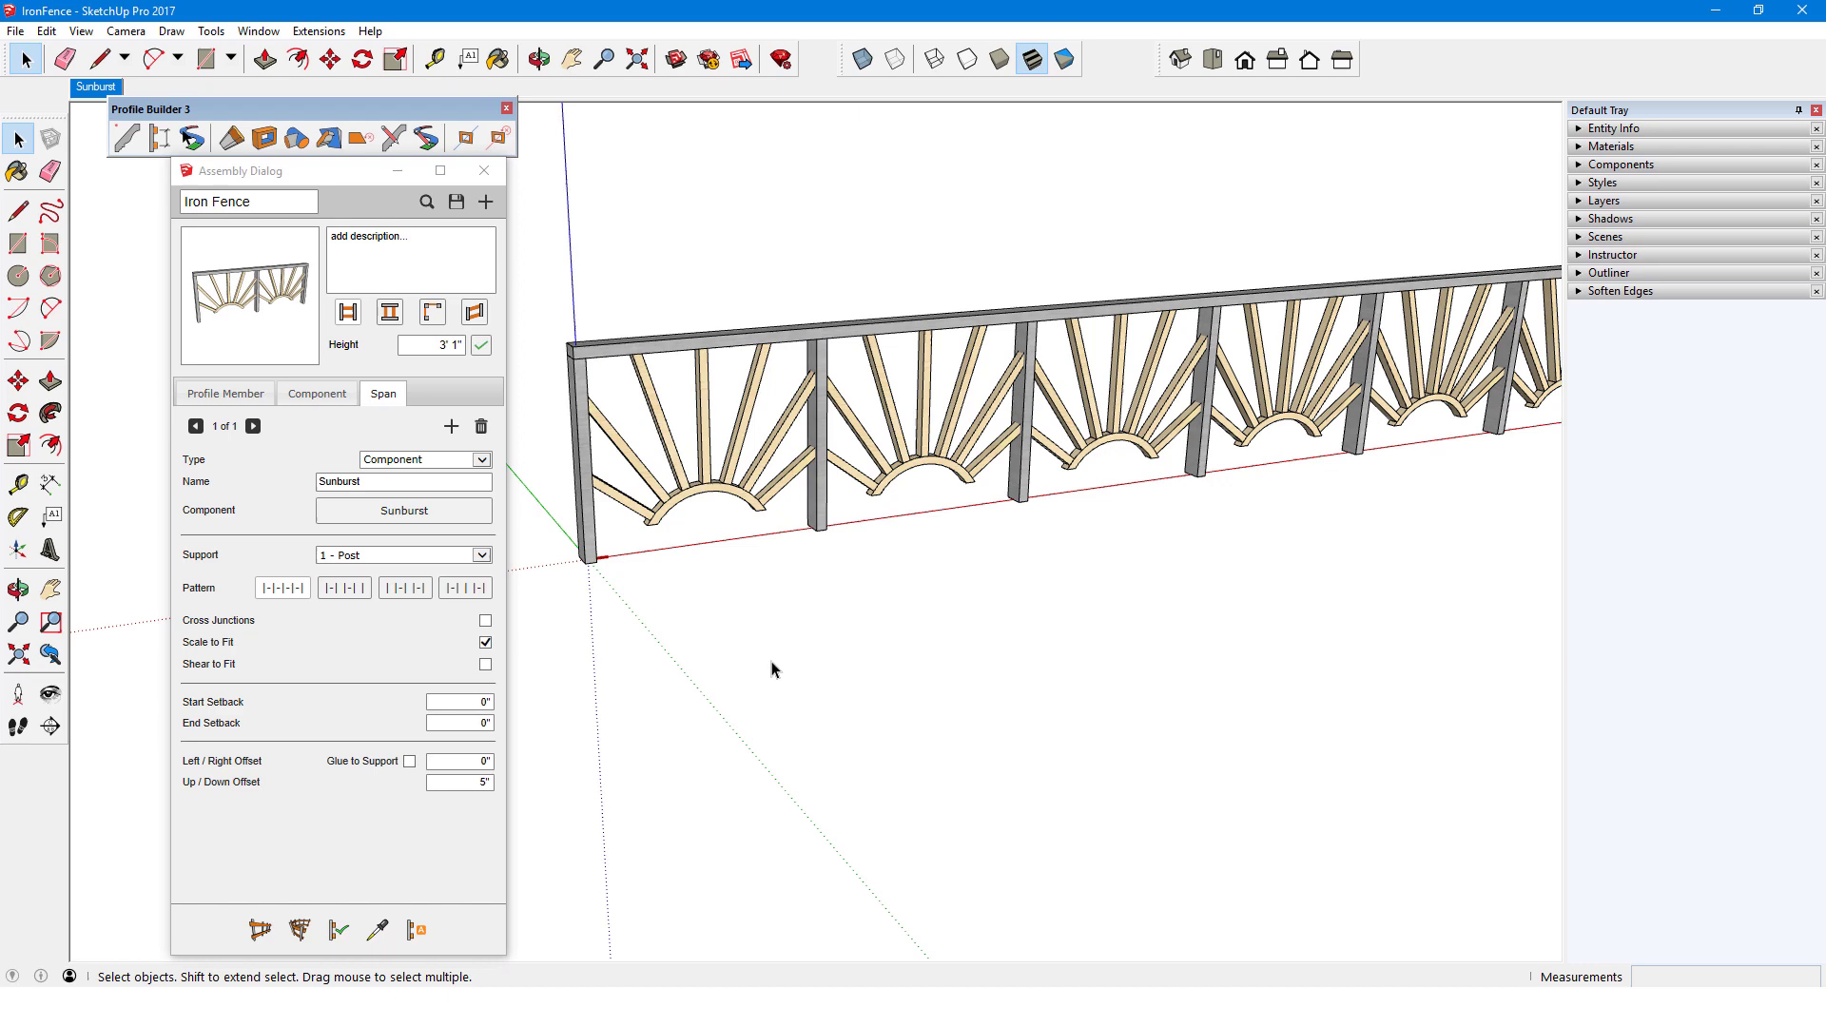
scroll(856, 359, up, 6)
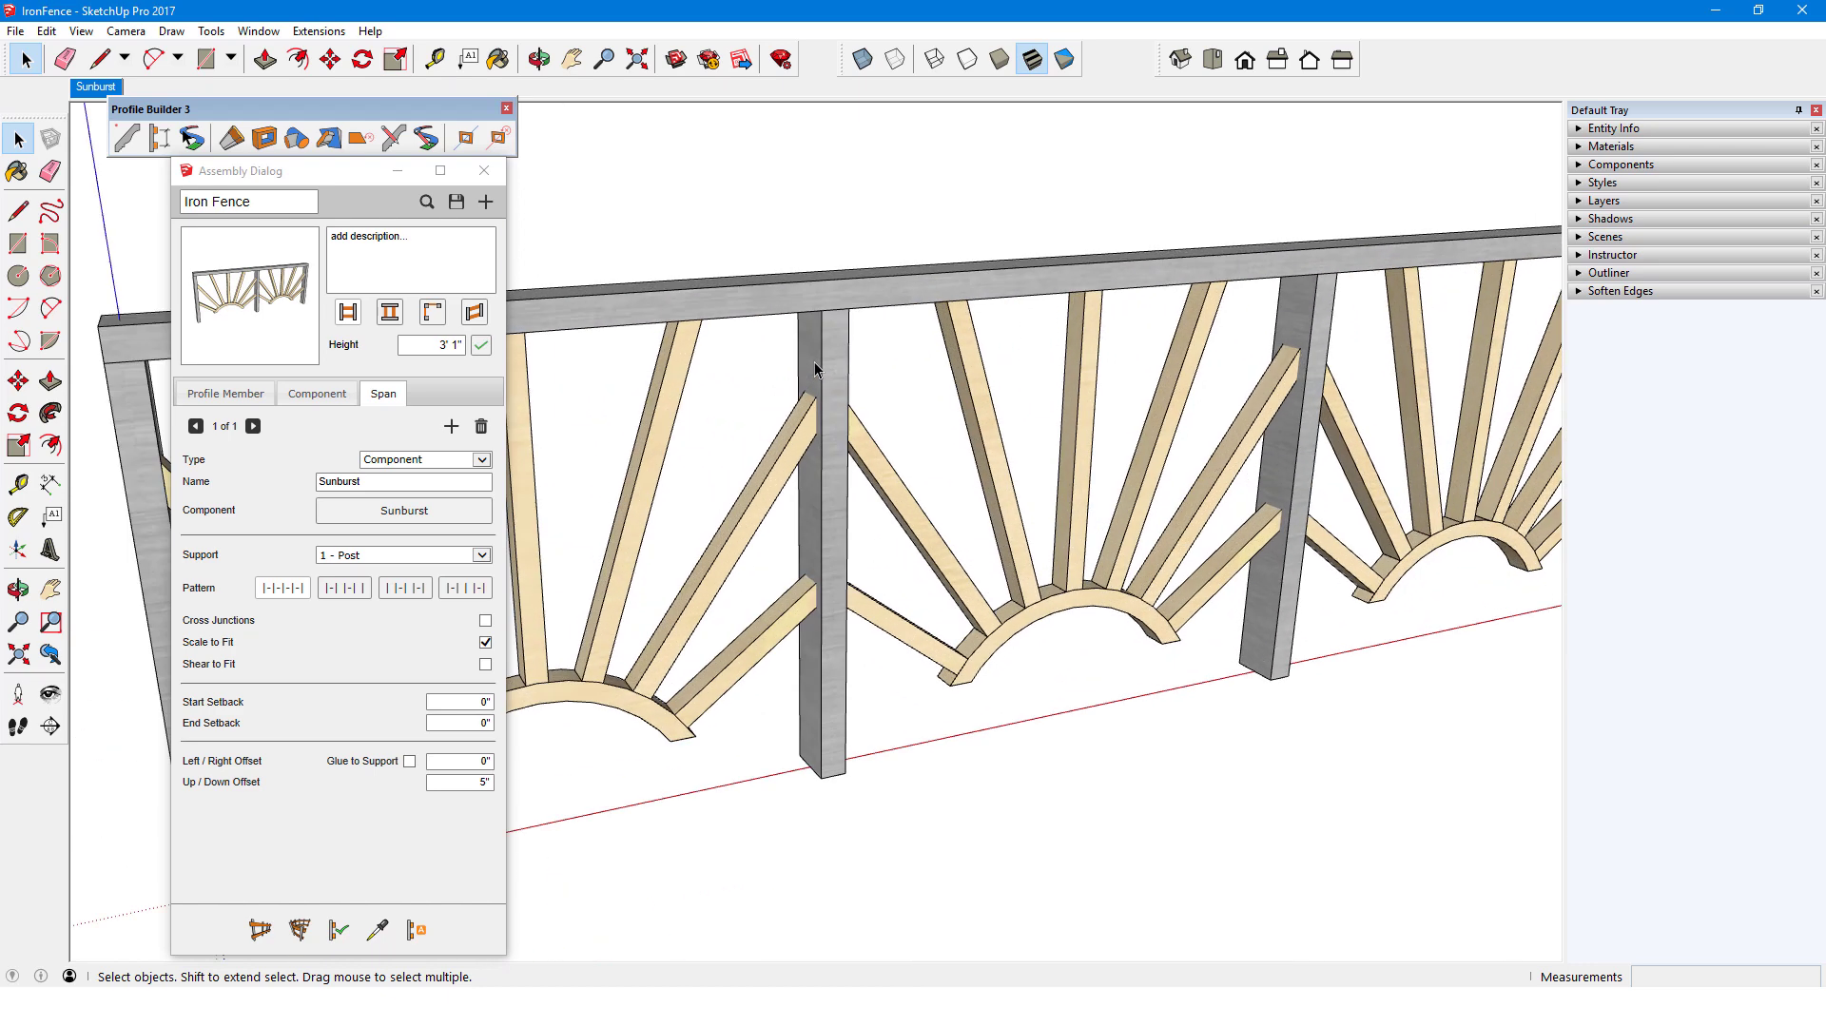
- Turn on X-ray display and examine where the sunburst ends meet inside a fence post
key(space)
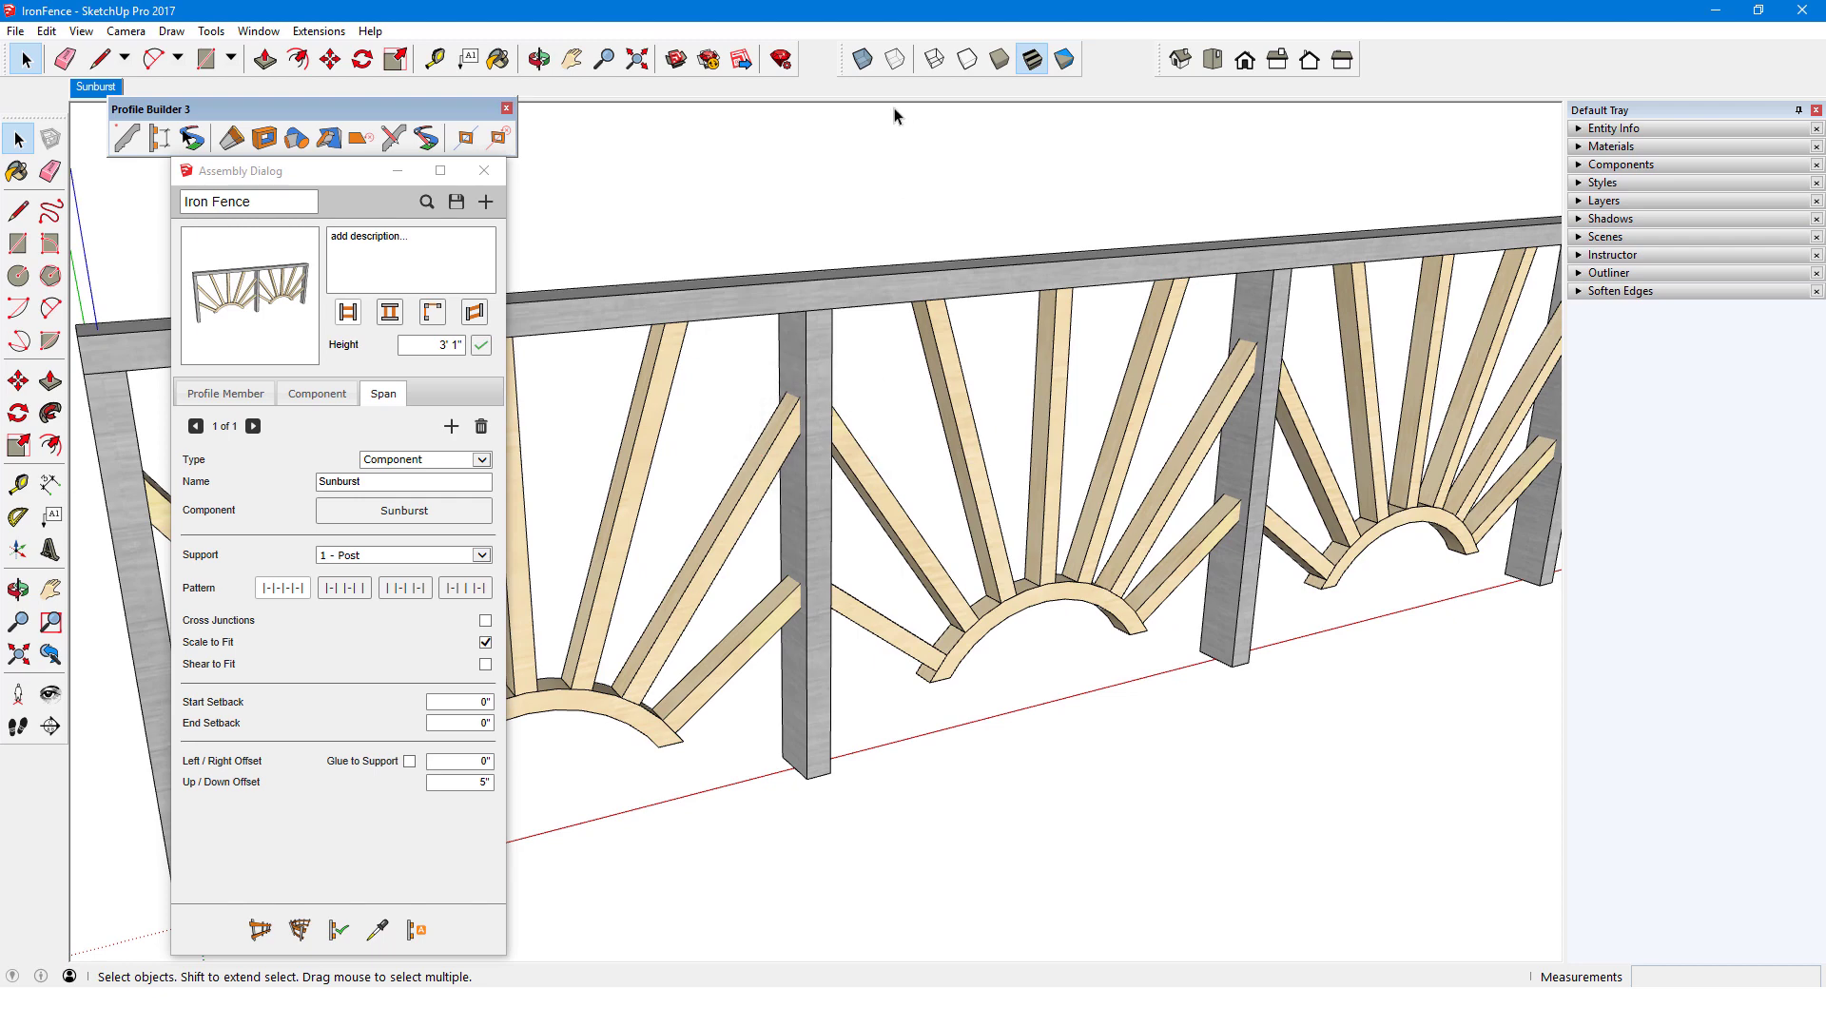
click(863, 59)
middle_drag(920, 274, 640, 237)
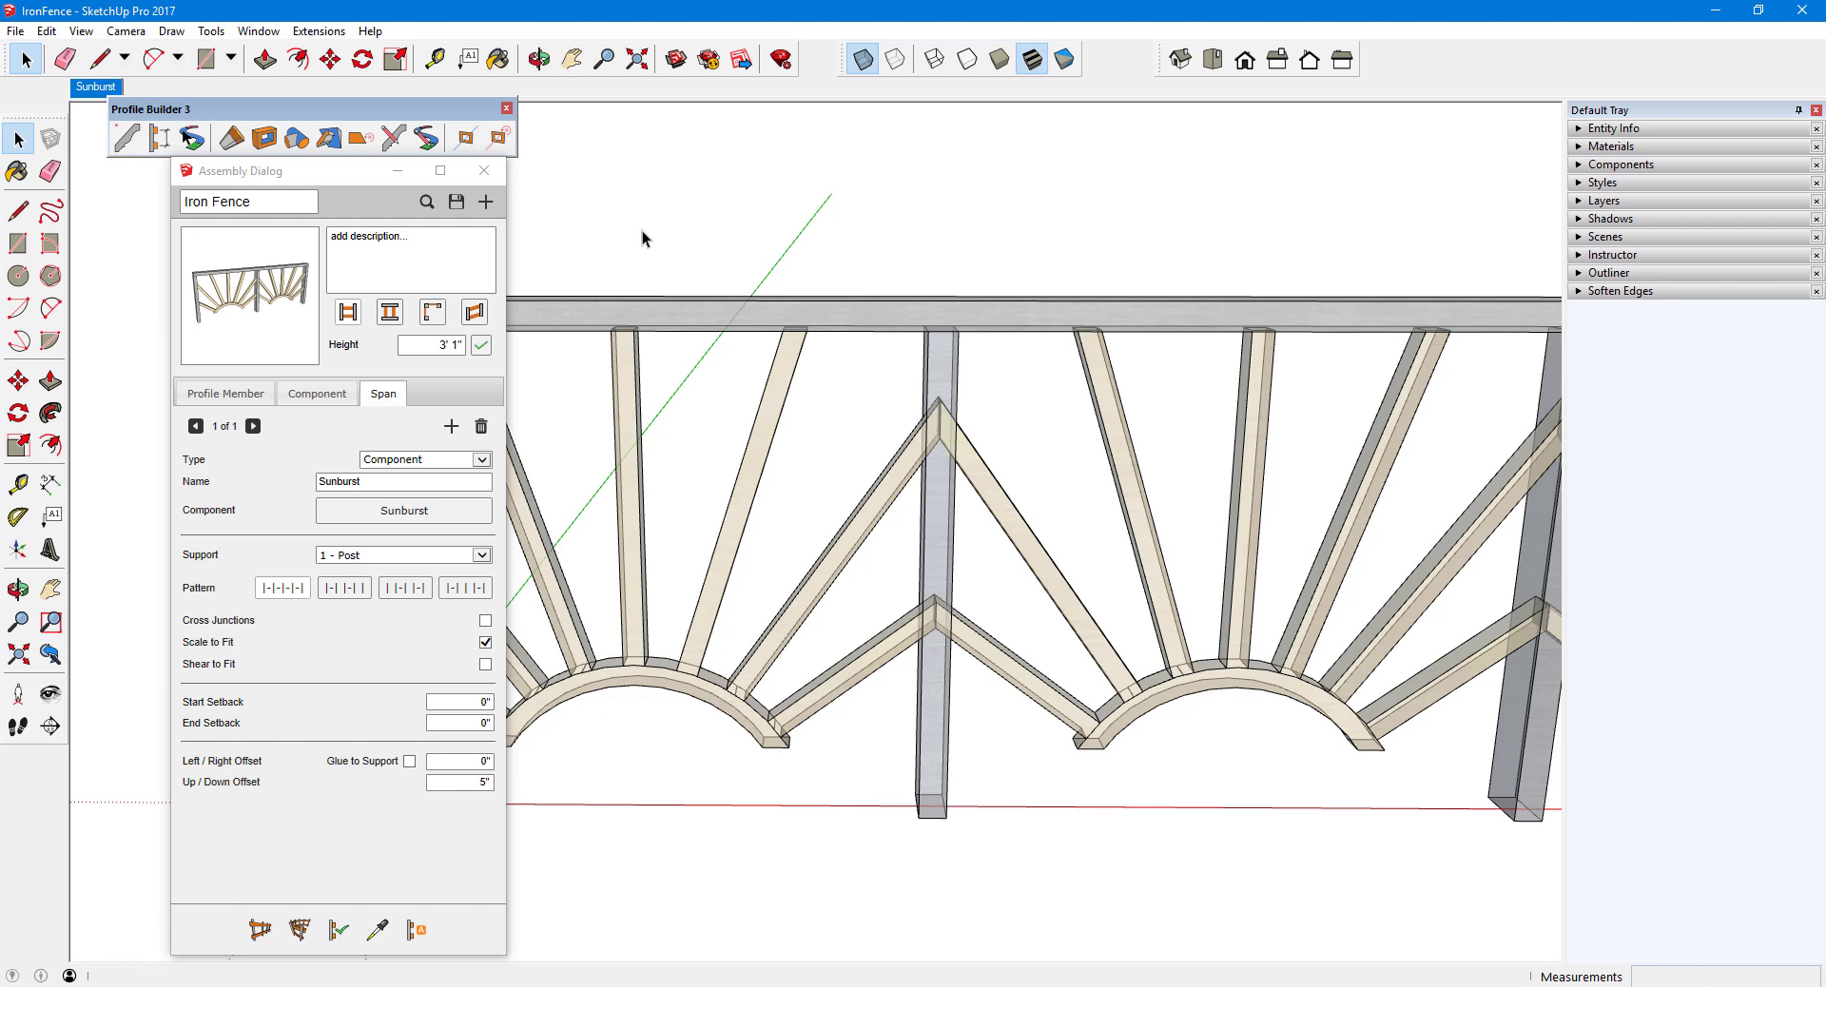
click(960, 310)
double_click(960, 310)
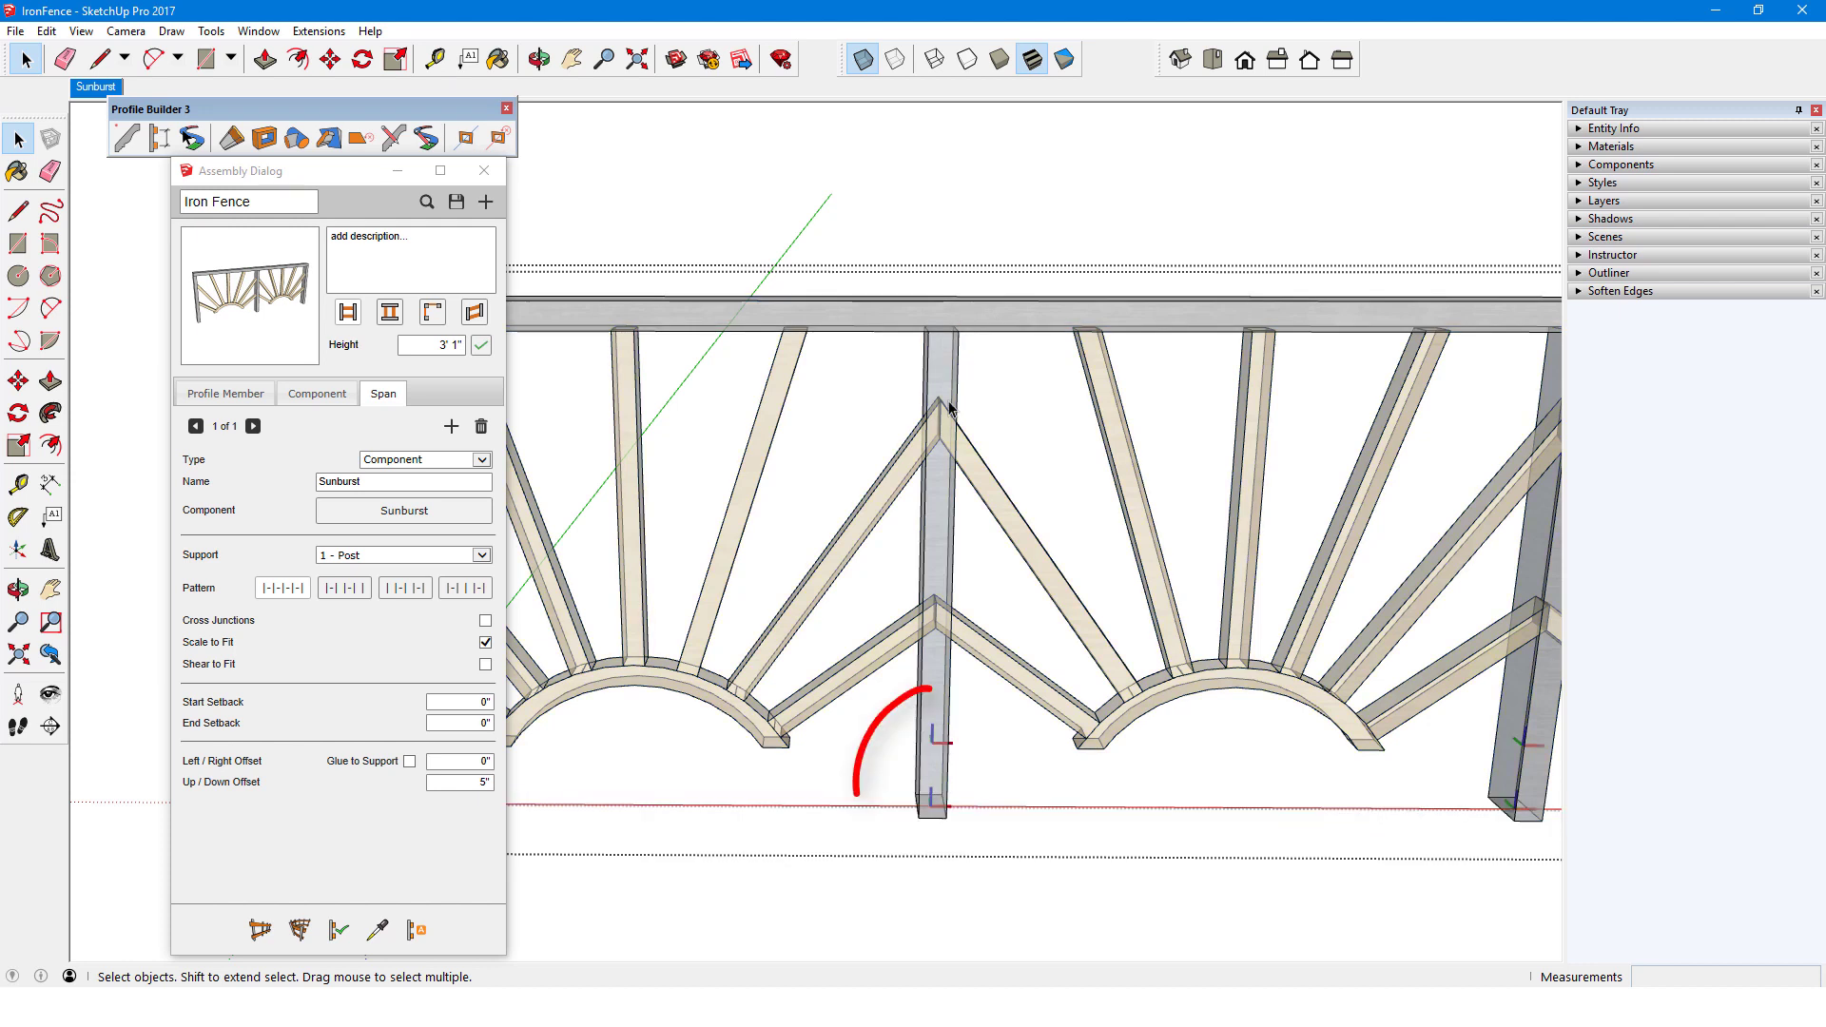
click(1031, 908)
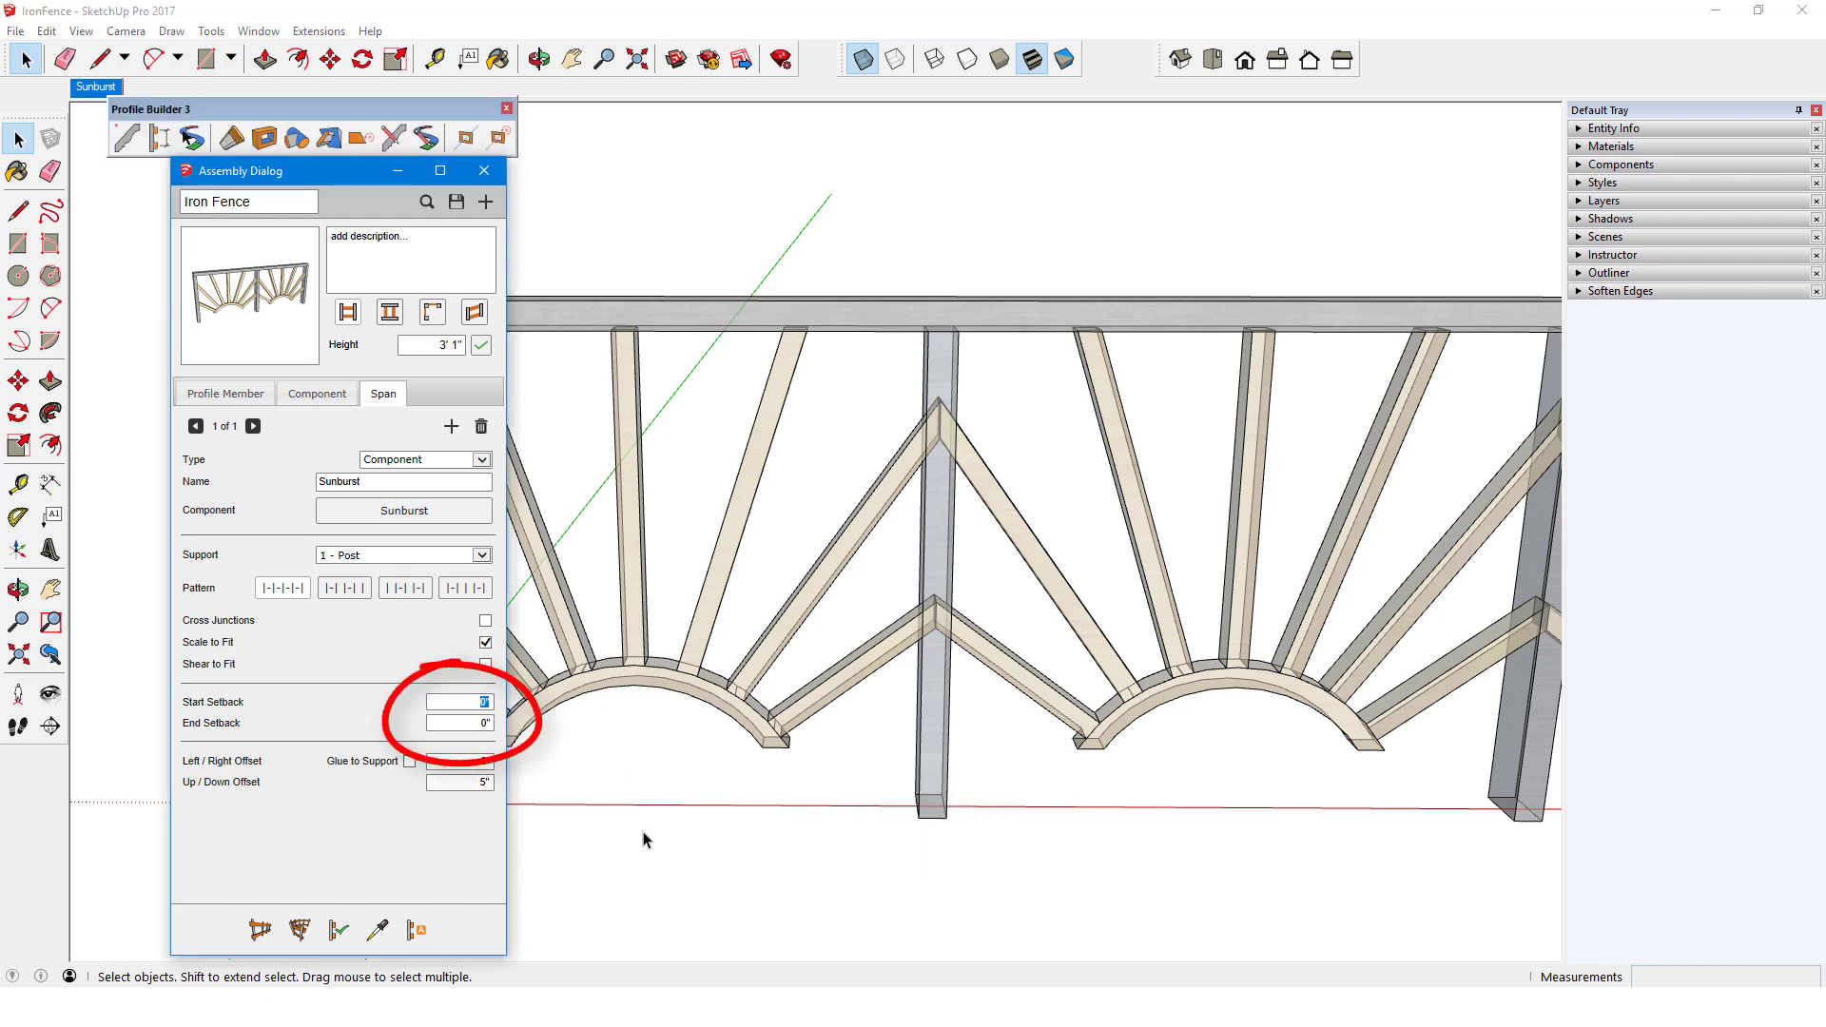
- Set the Sunburst span's start and end setbacks to 1" and apply the change to the fence
text(1)
key(Tab)
text(1)
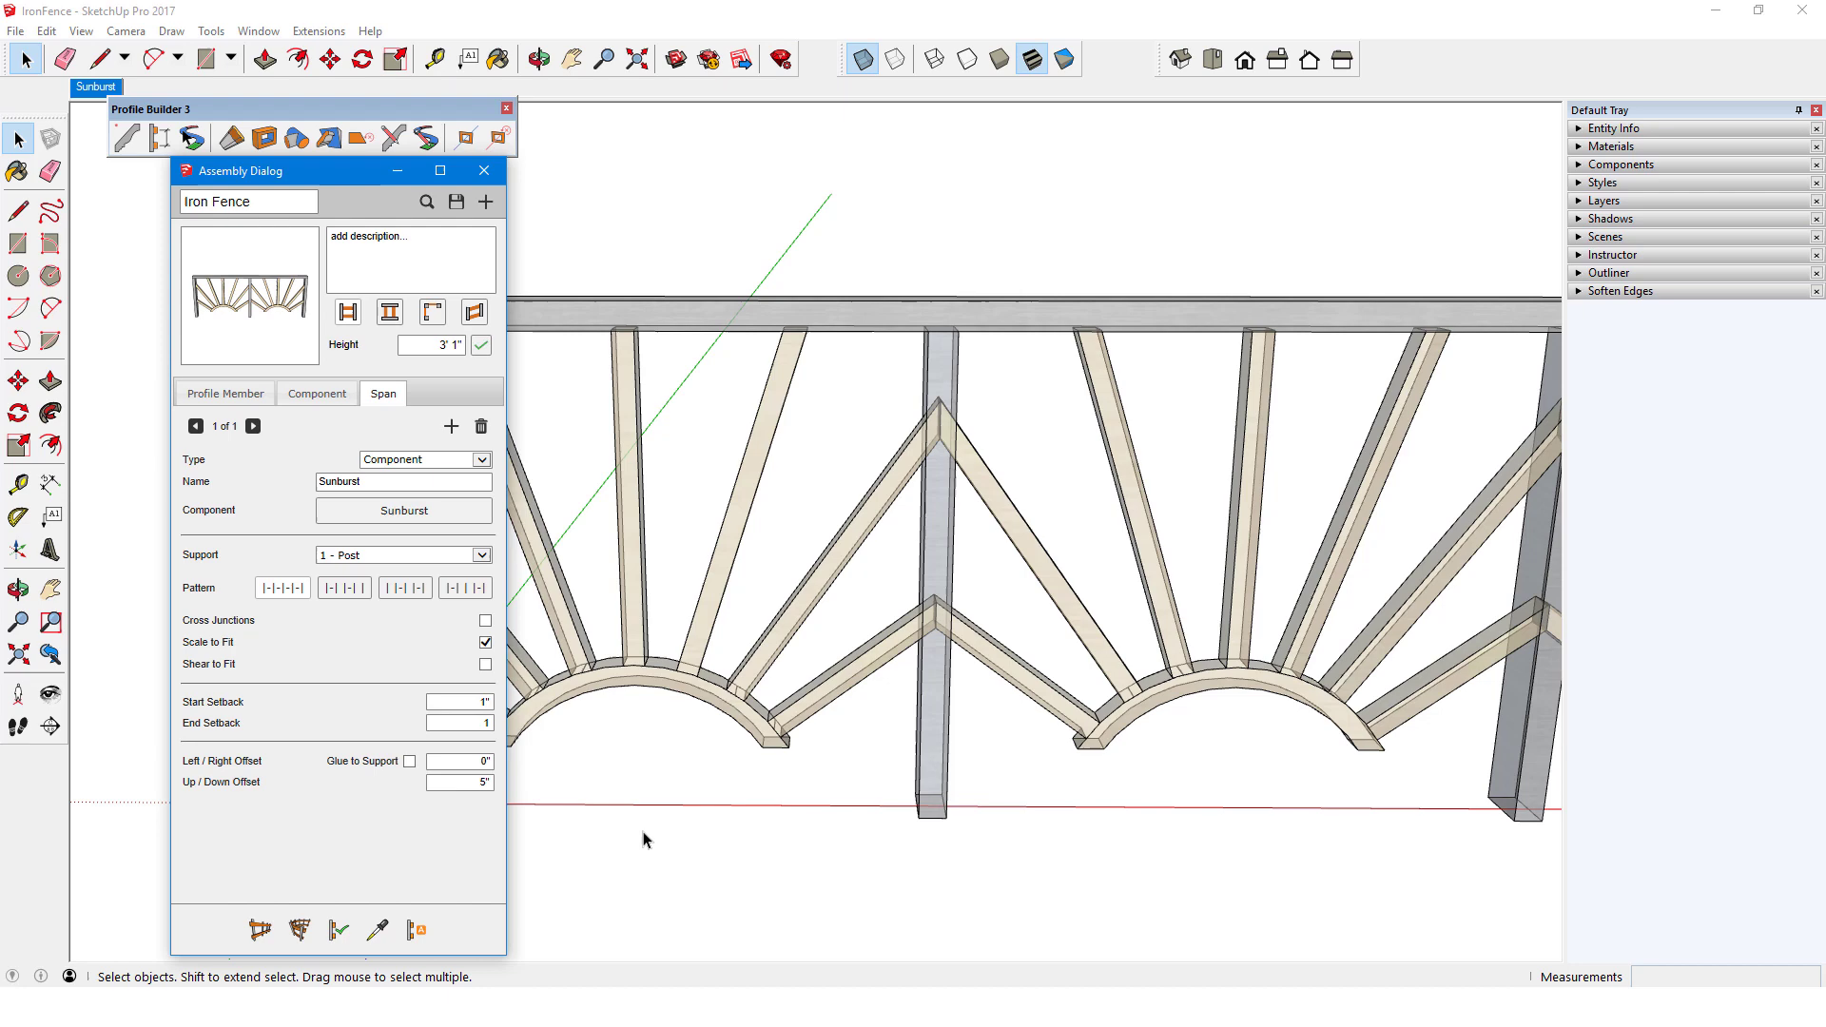
key(Return)
click(338, 929)
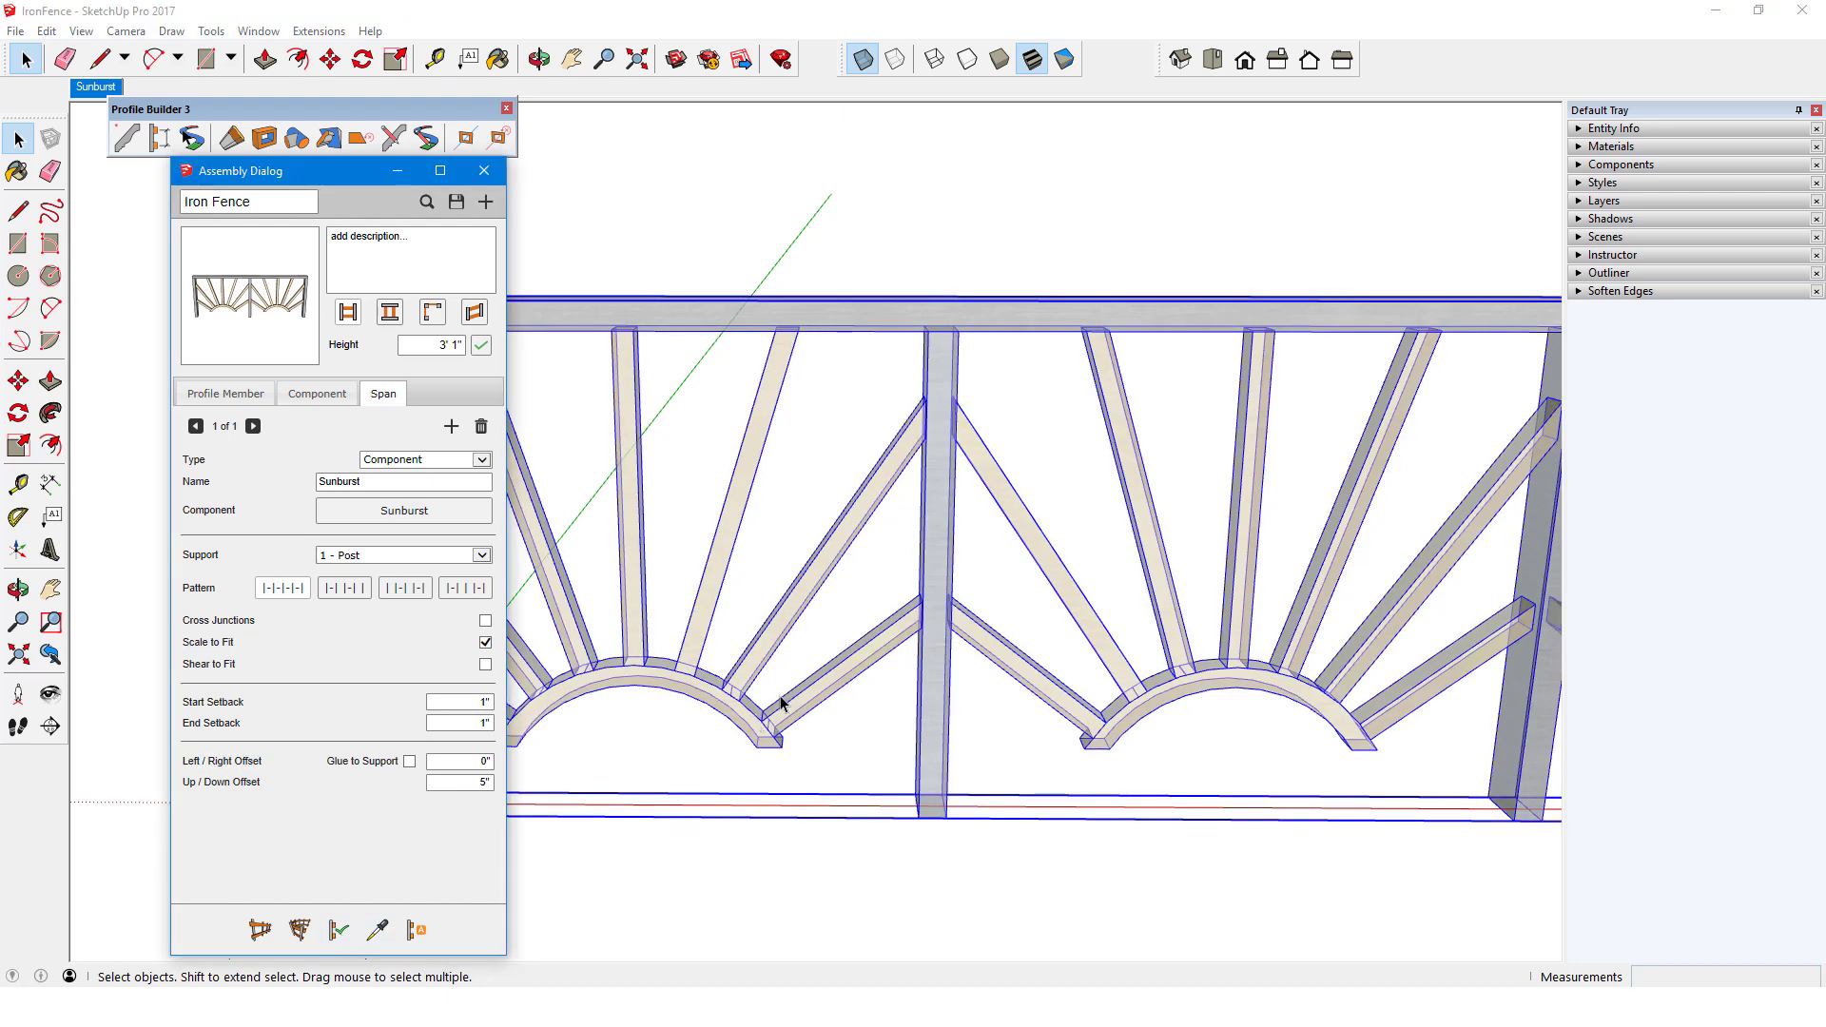
- Examine the sunburst ends at the first fence posts and turn off the X-ray display
middle_drag(782, 703, 1027, 885)
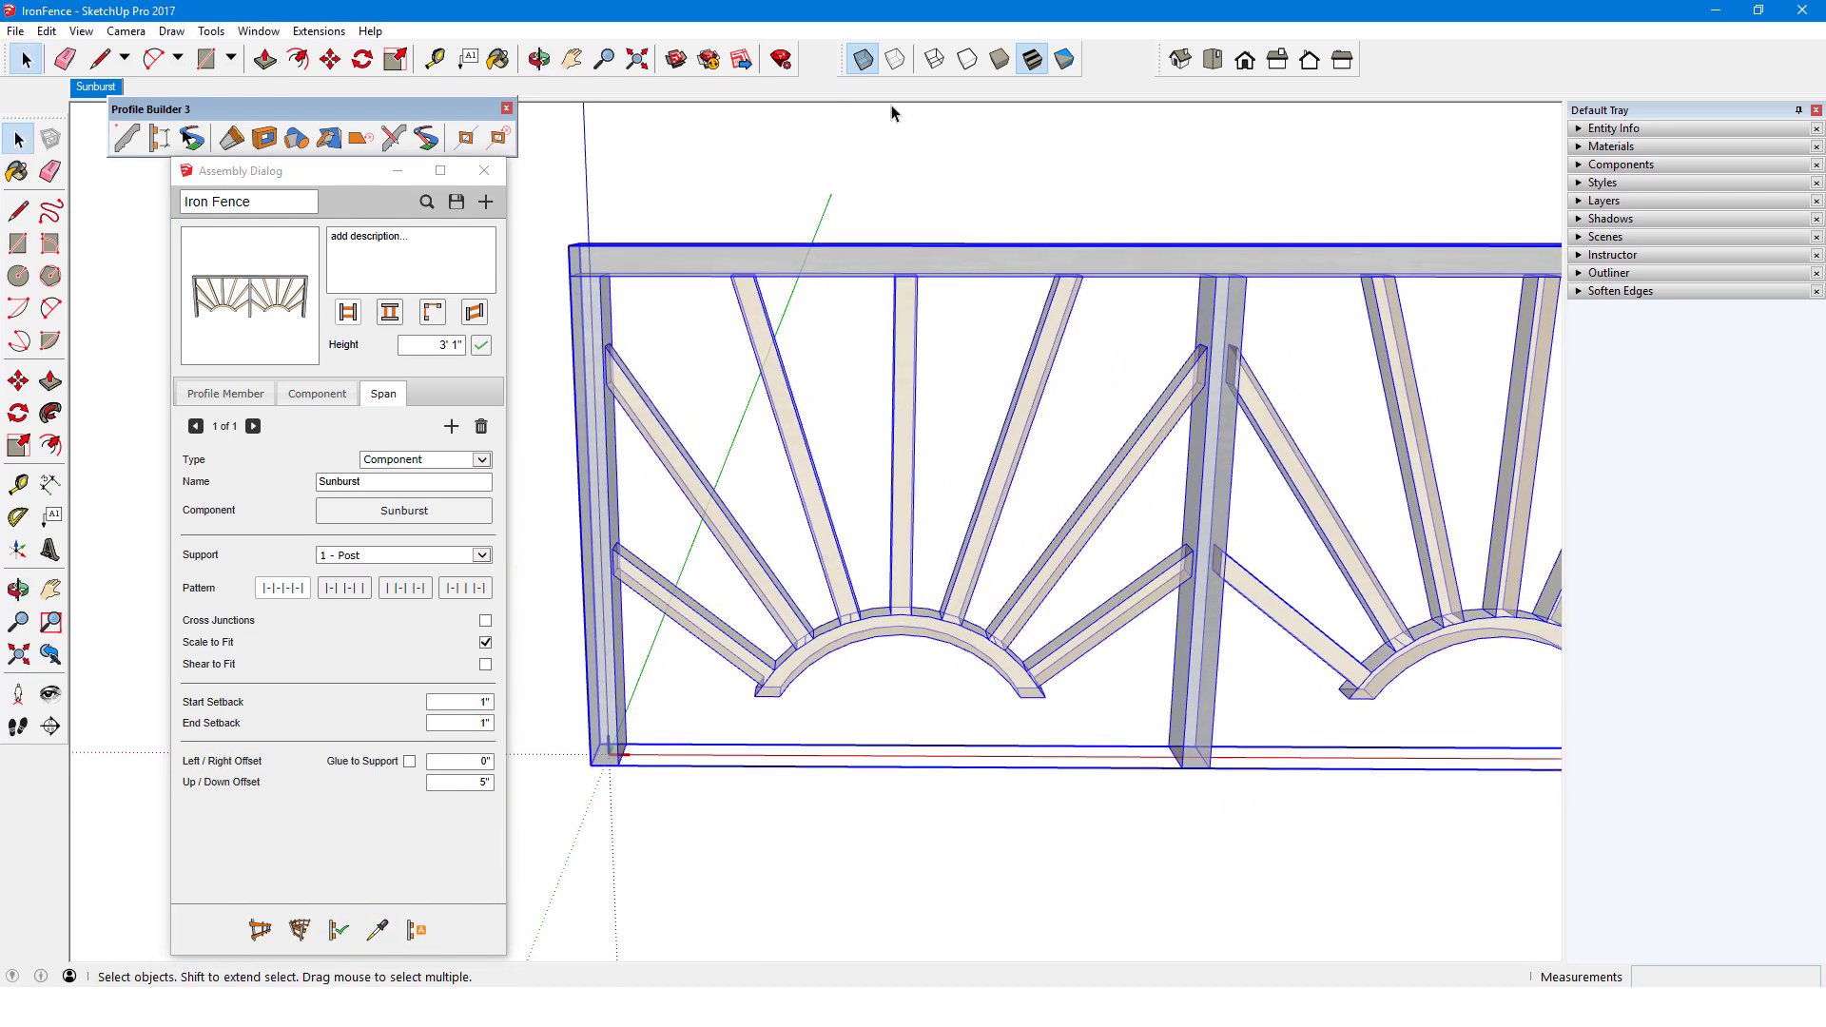
click(862, 59)
mouse_move(949, 489)
middle_down()
mouse_move(1221, 492)
mouse_move(1265, 514)
middle_up()
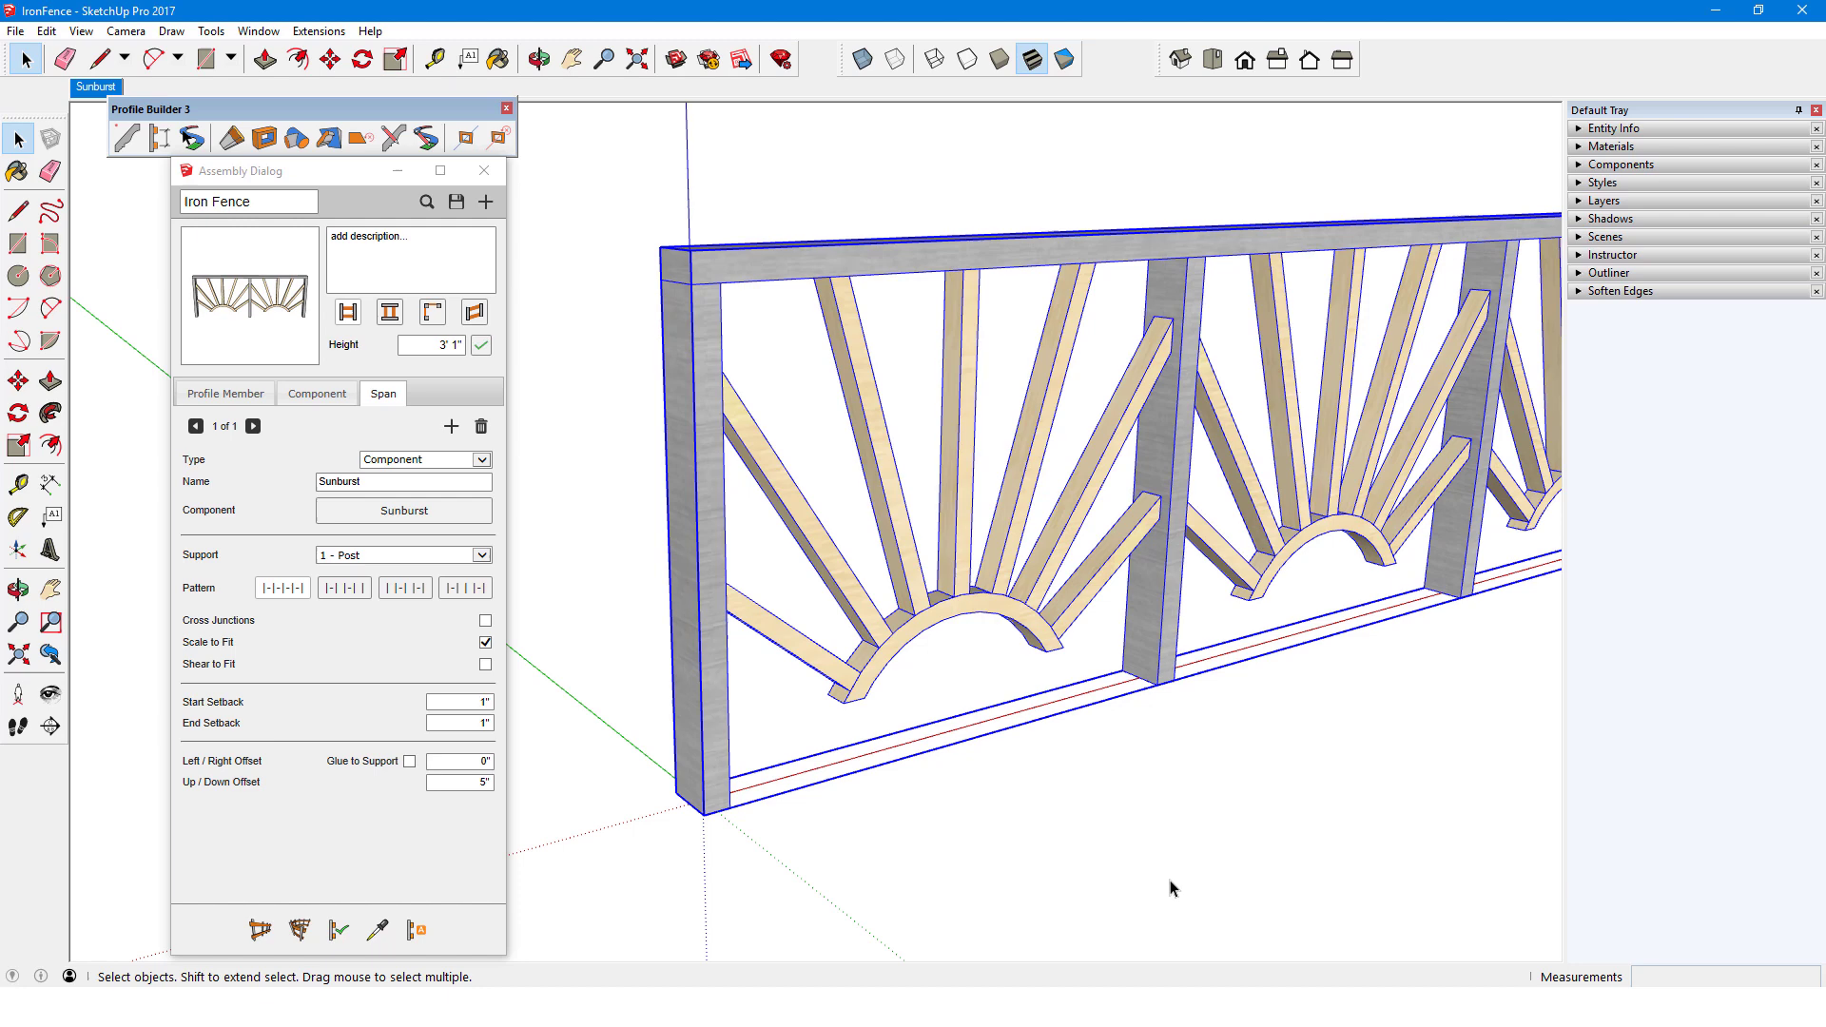
- Set the Sunburst span's left/right offset to 1" and deselect the fence
click(465, 761)
text(1)
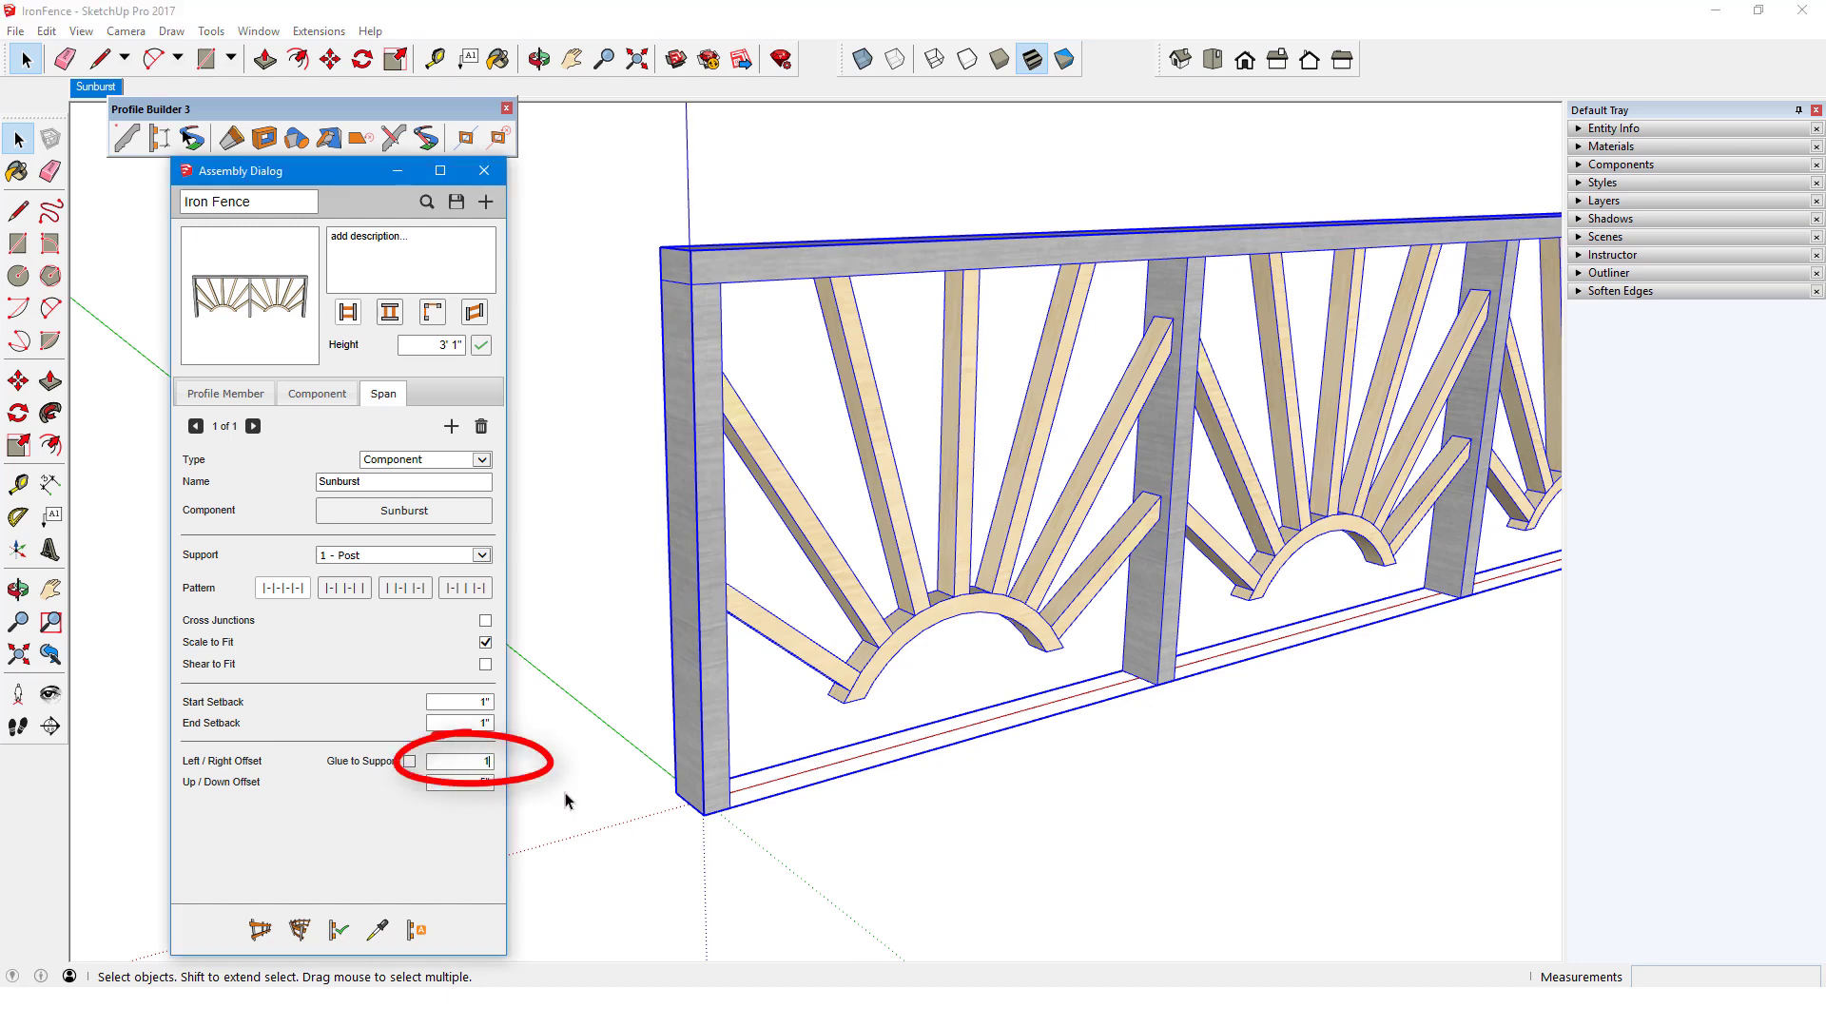
key(Return)
key(o)
drag(1019, 824, 1040, 827)
key(space)
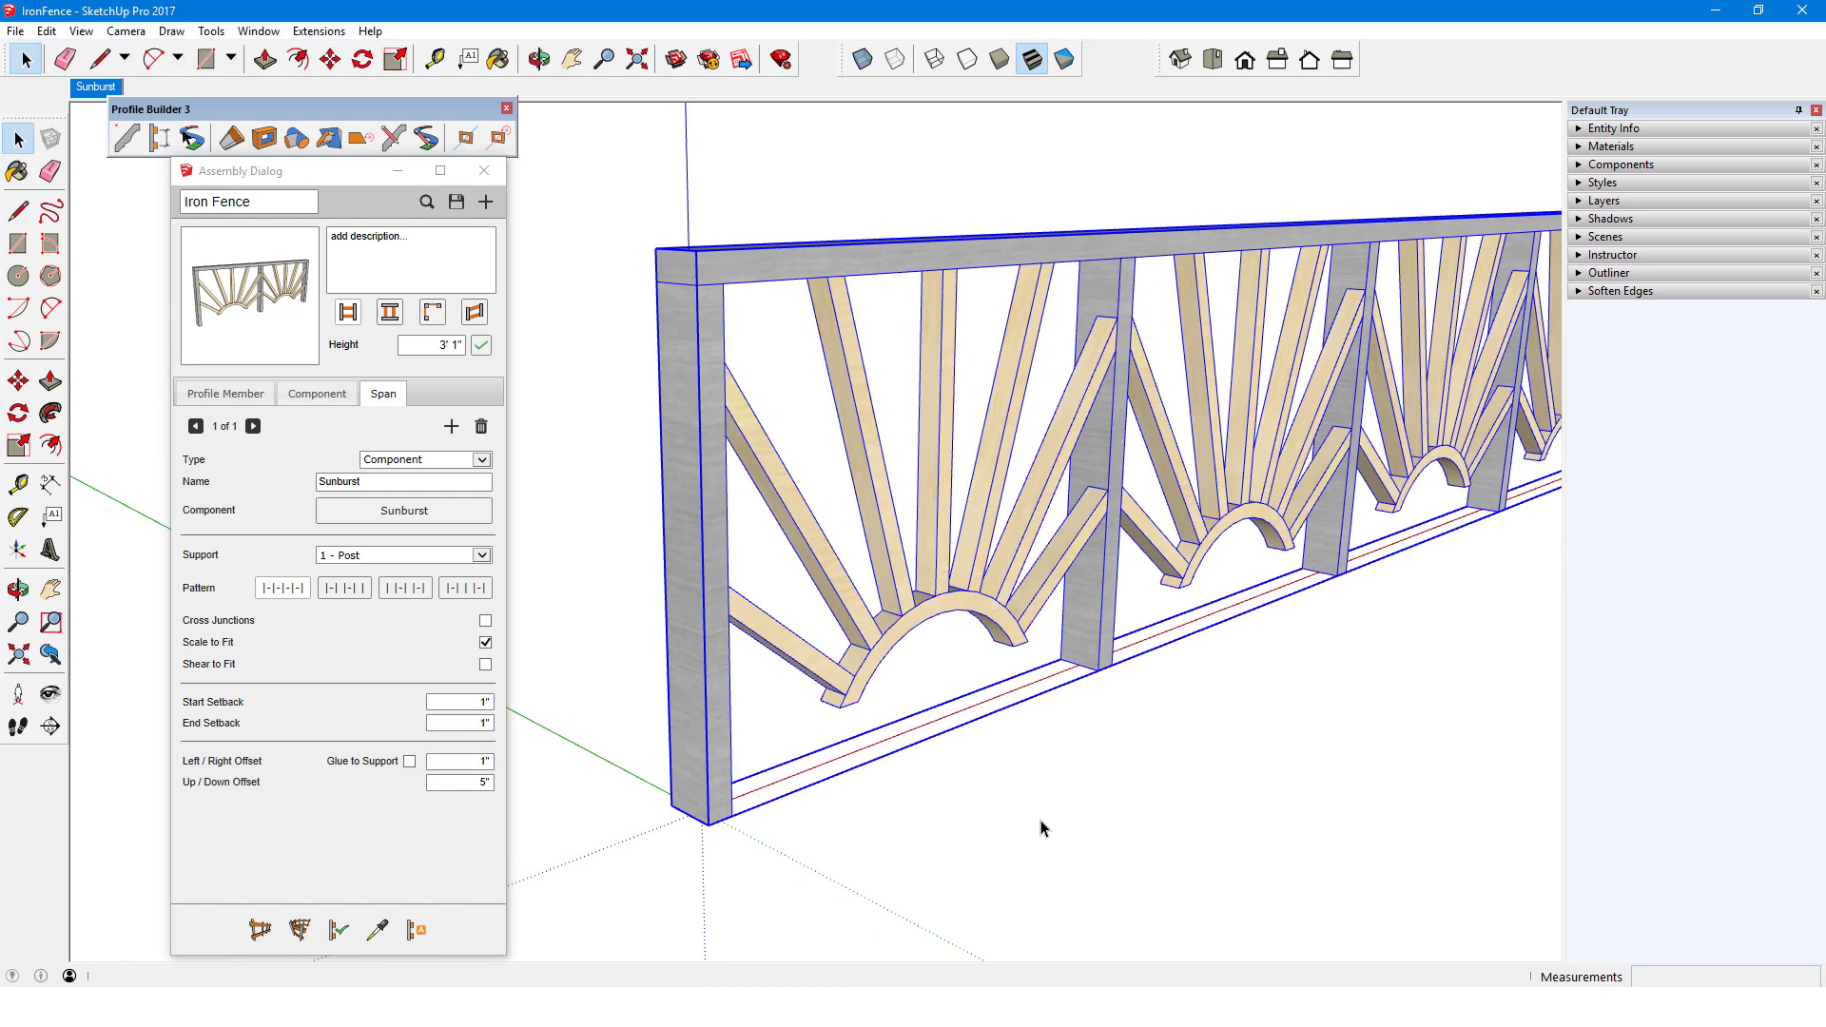
click(1141, 719)
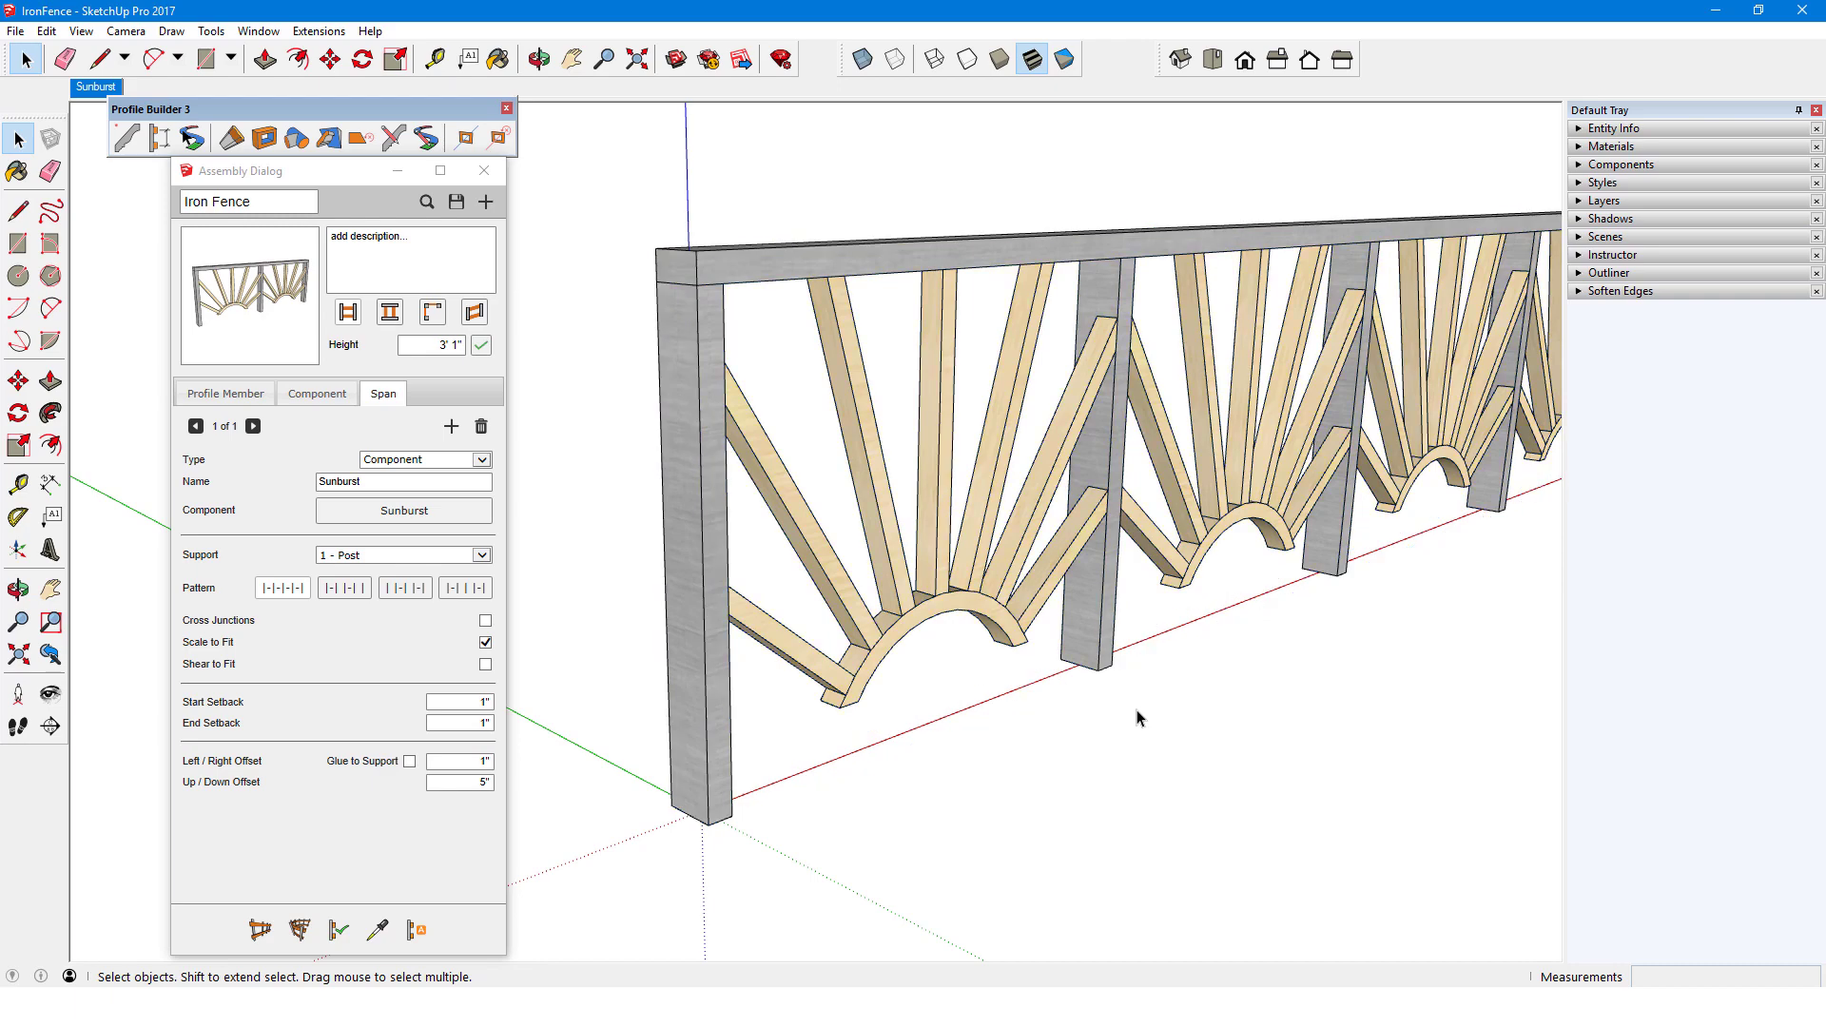
- Try to insert the in-model Sunburst component and align it with the sunburst in the fence's first bay
click(1579, 166)
click(1601, 435)
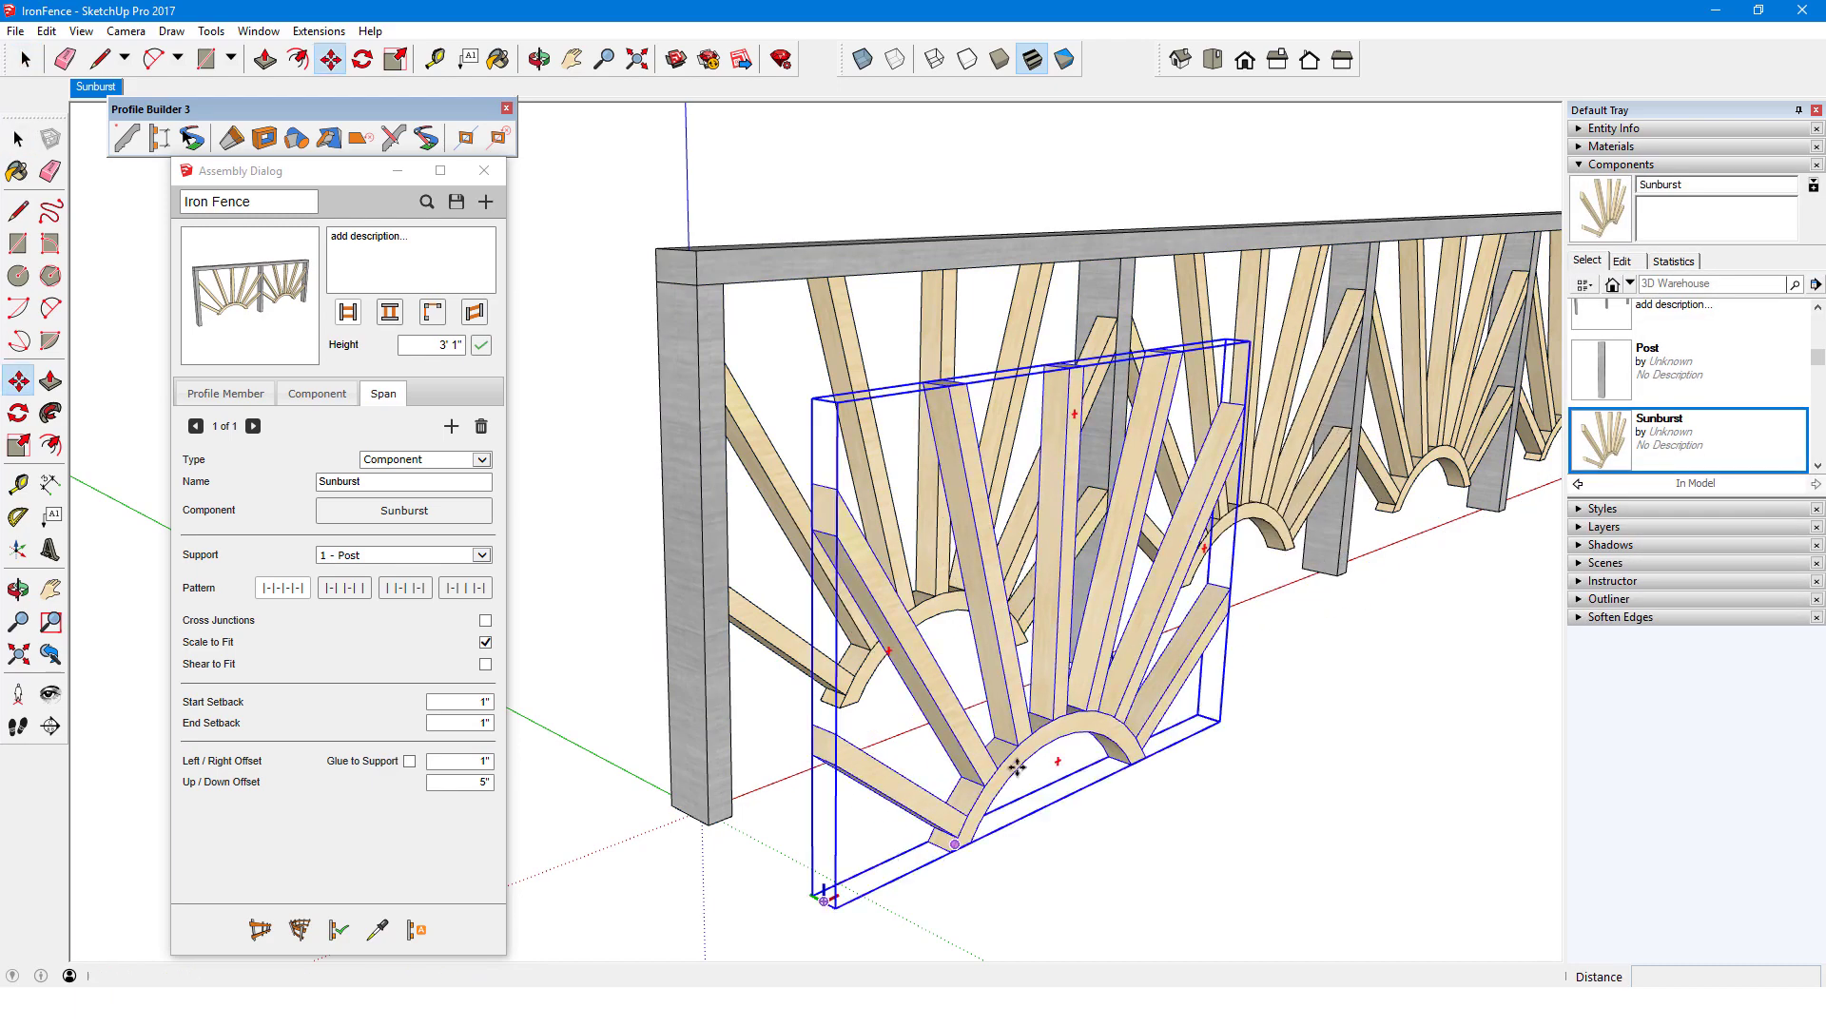
click(908, 867)
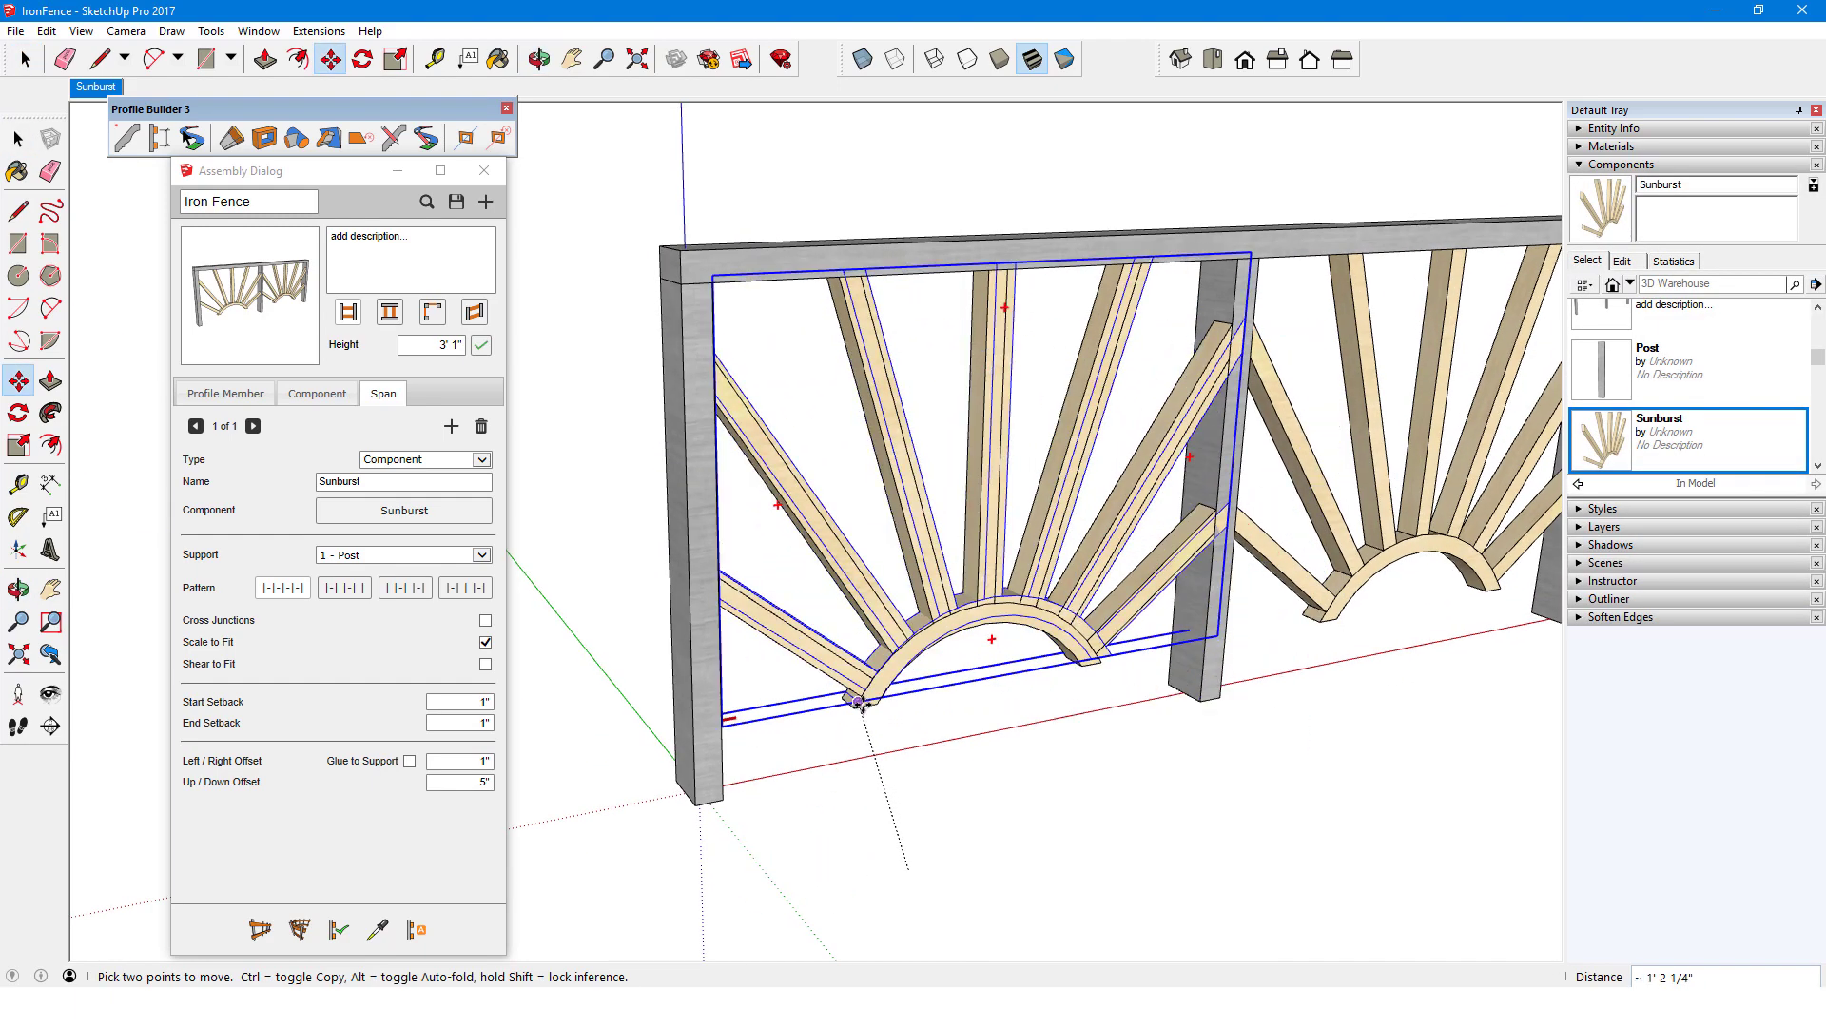
click(858, 704)
scroll(856, 709, up, 3)
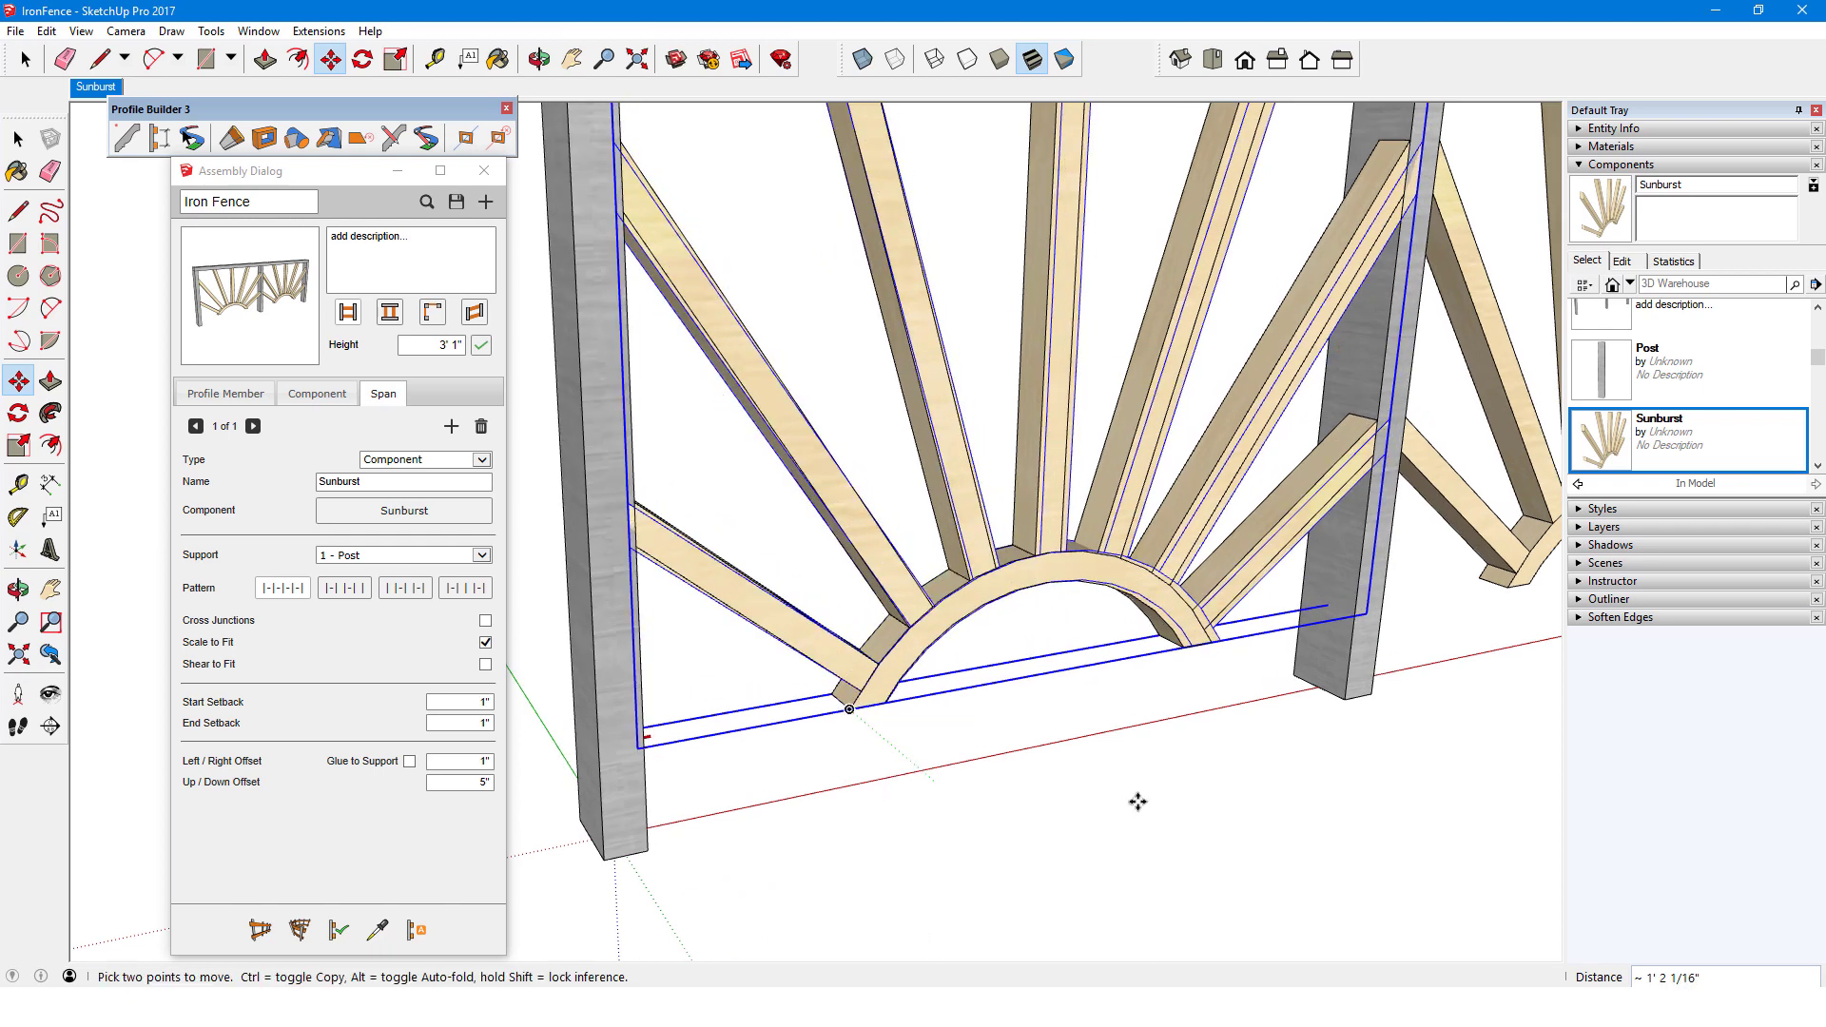
scroll(1094, 793, down, 4)
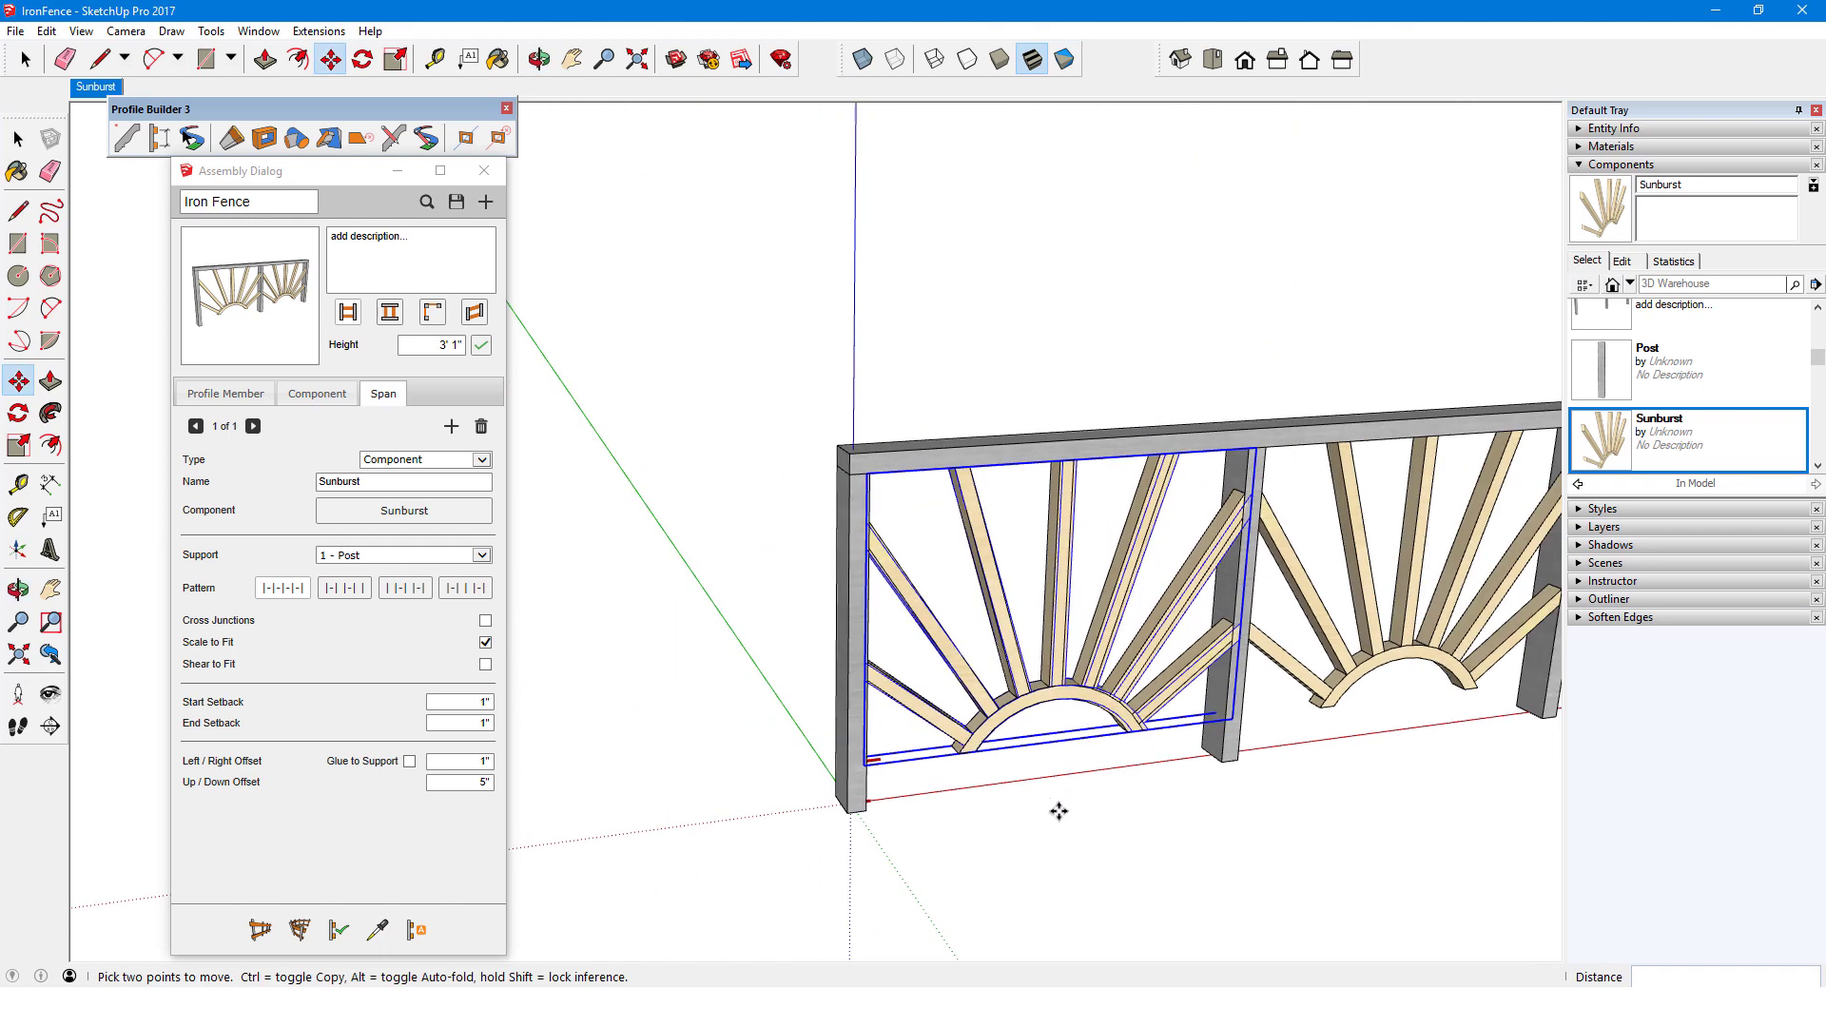
key(Escape)
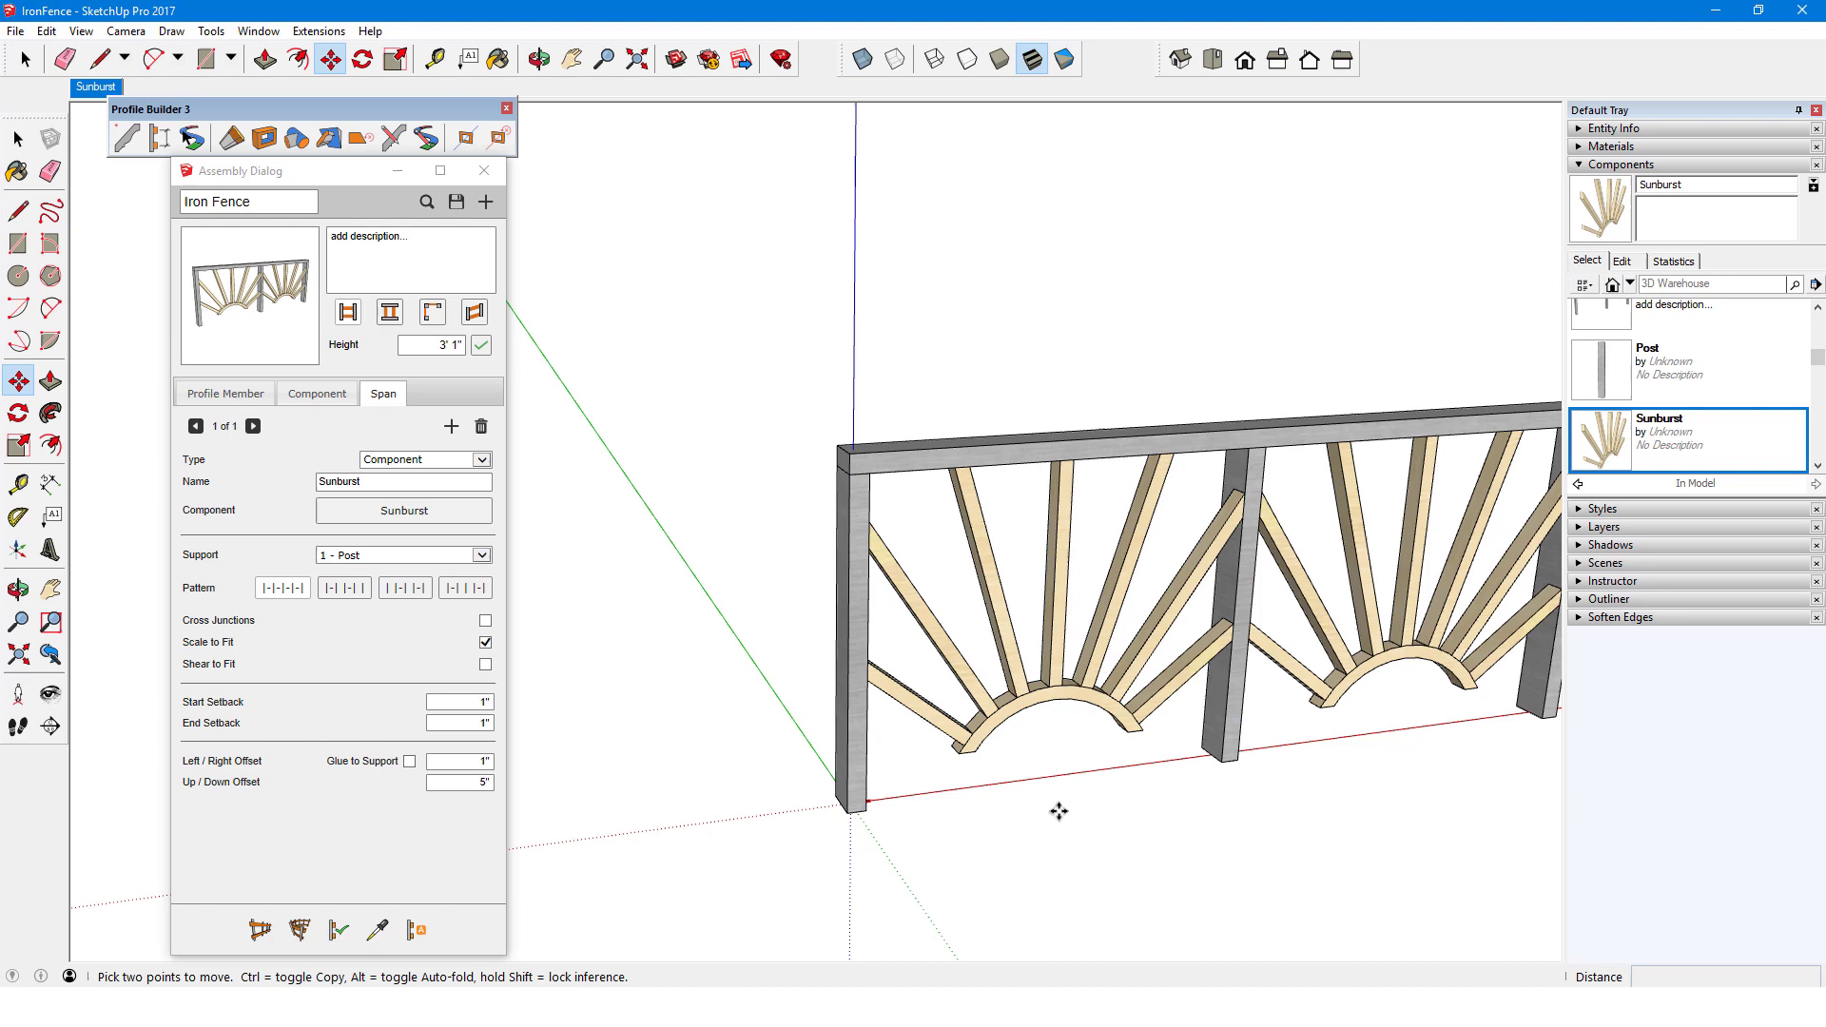
- Turn off the Max spacing option for the Post component, apply it to the fence and examine the last bay
shift+middle_drag(1058, 810, 824, 666)
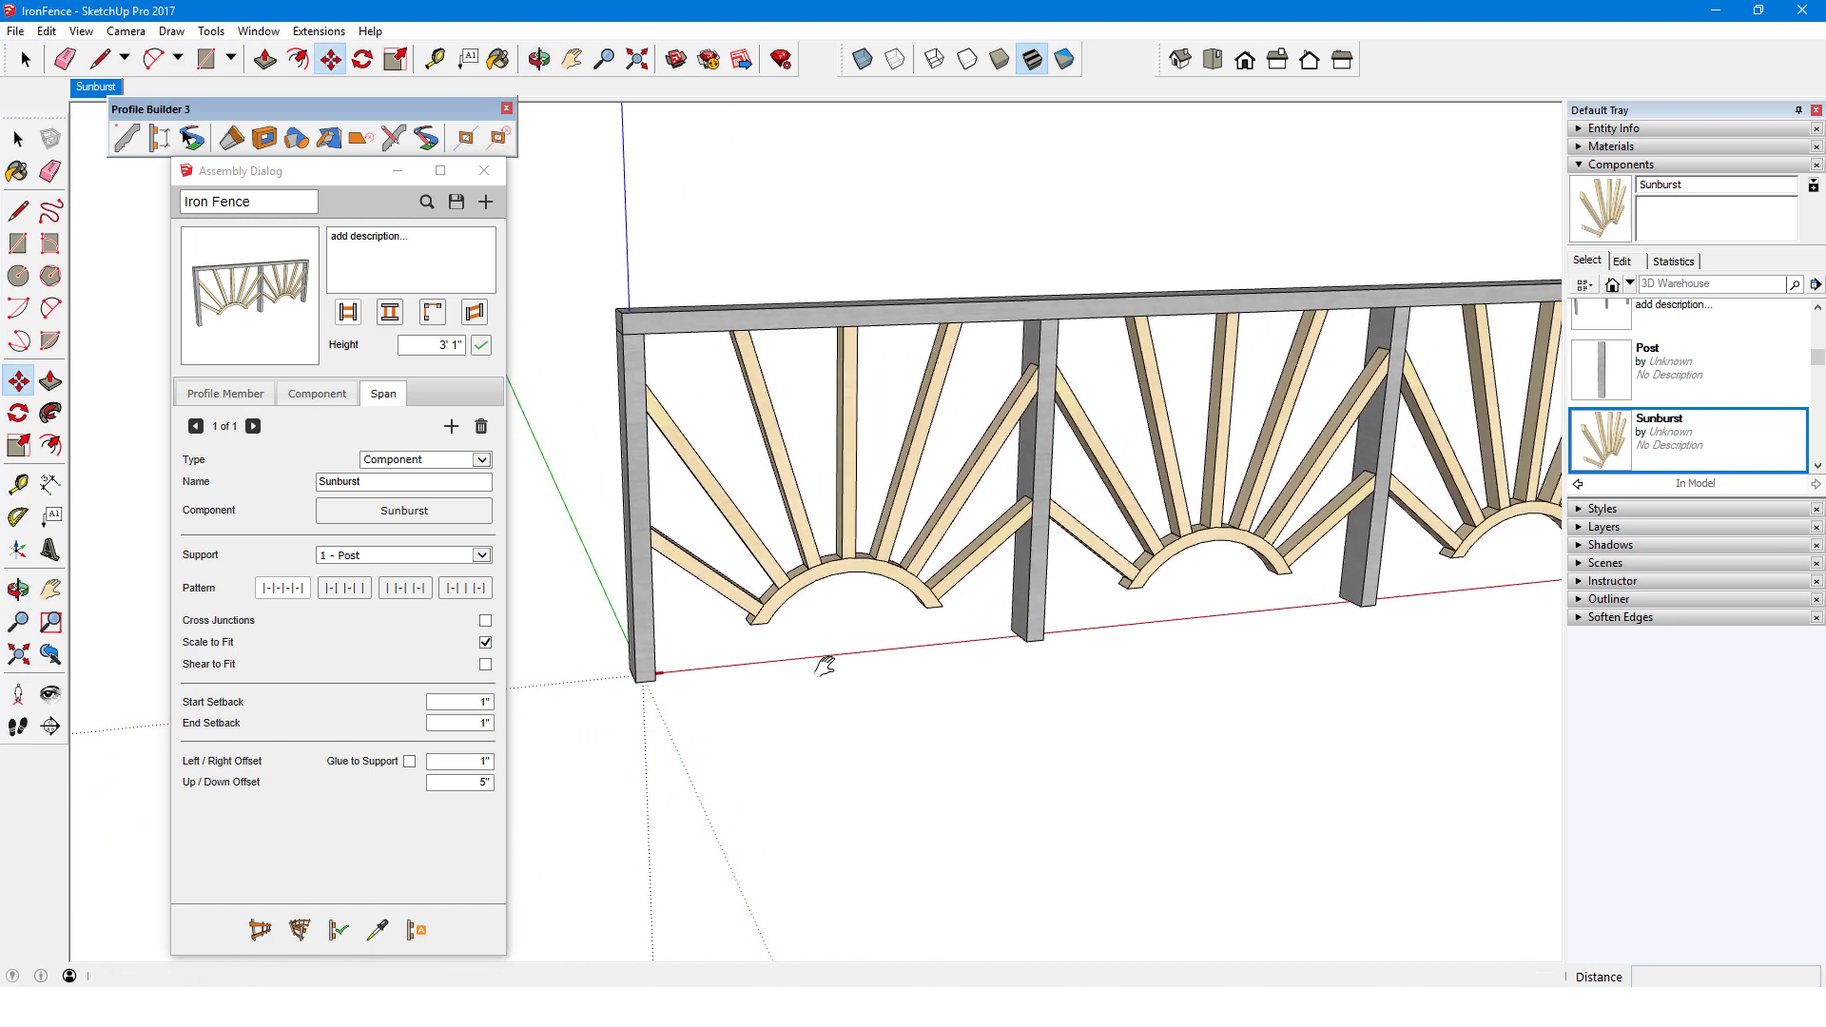
click(318, 400)
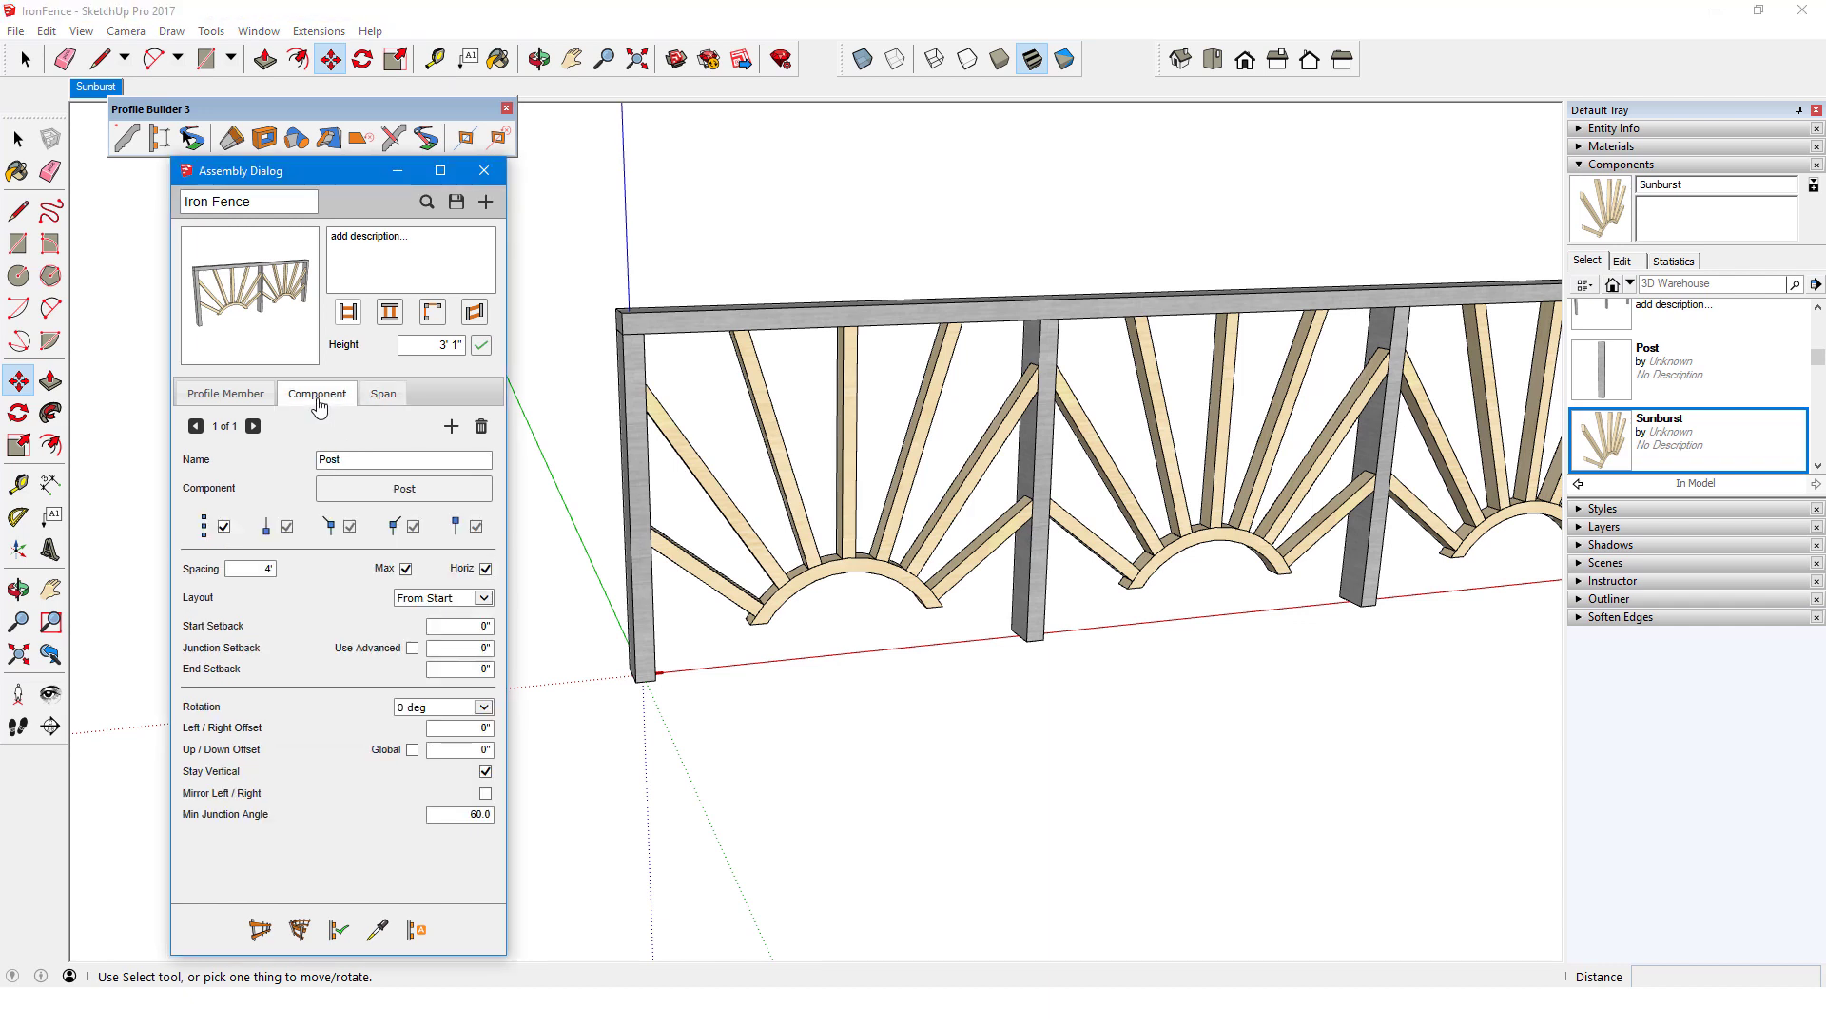
click(405, 570)
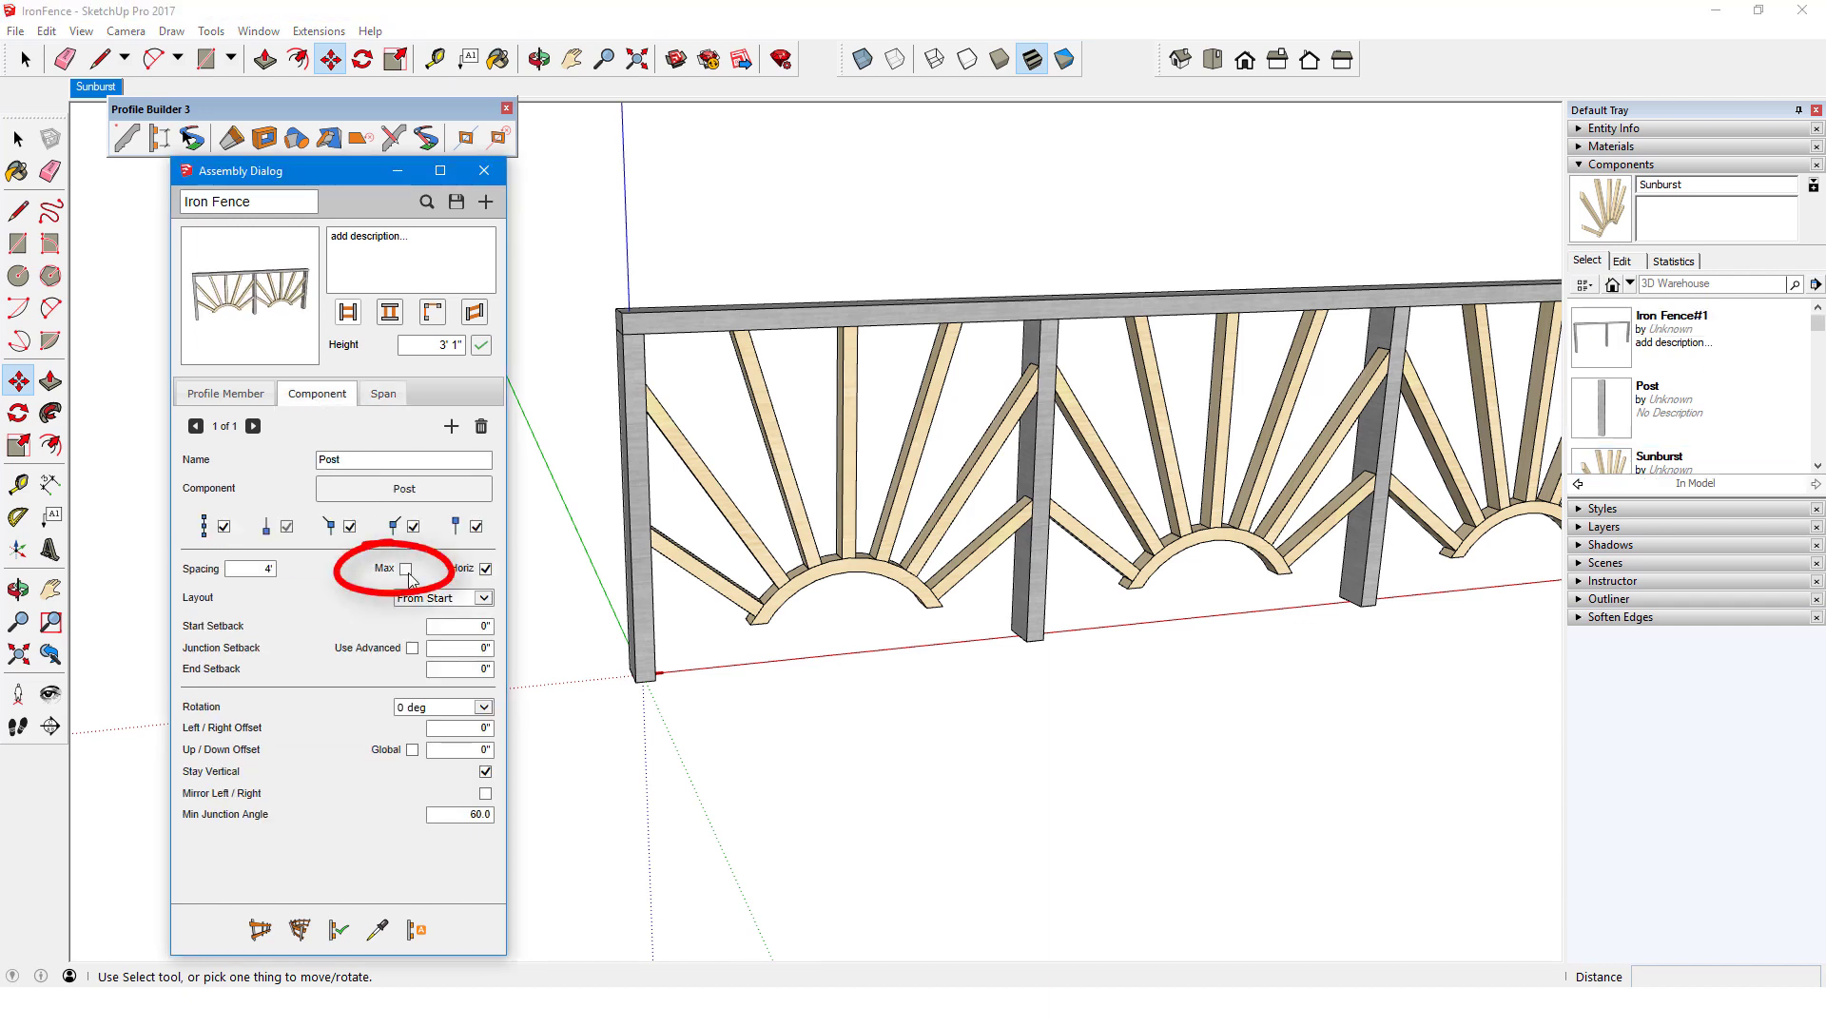
click(339, 929)
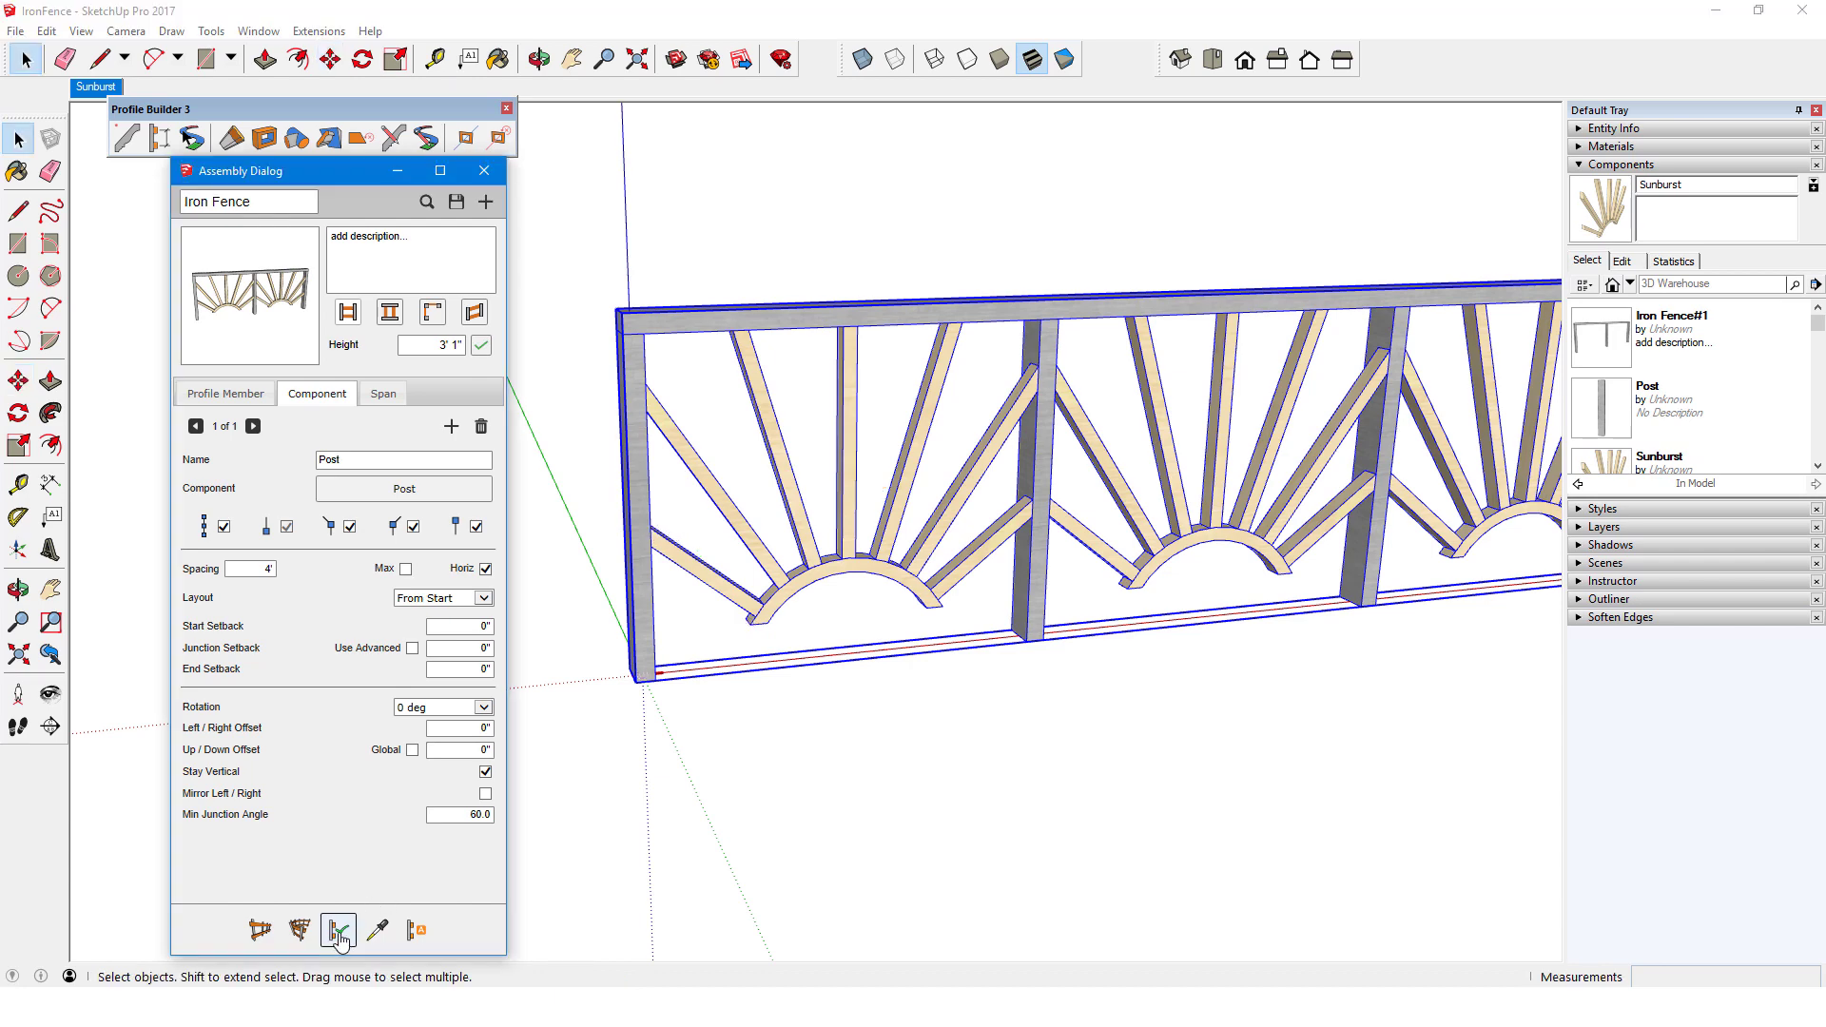
scroll(675, 423, down, 5)
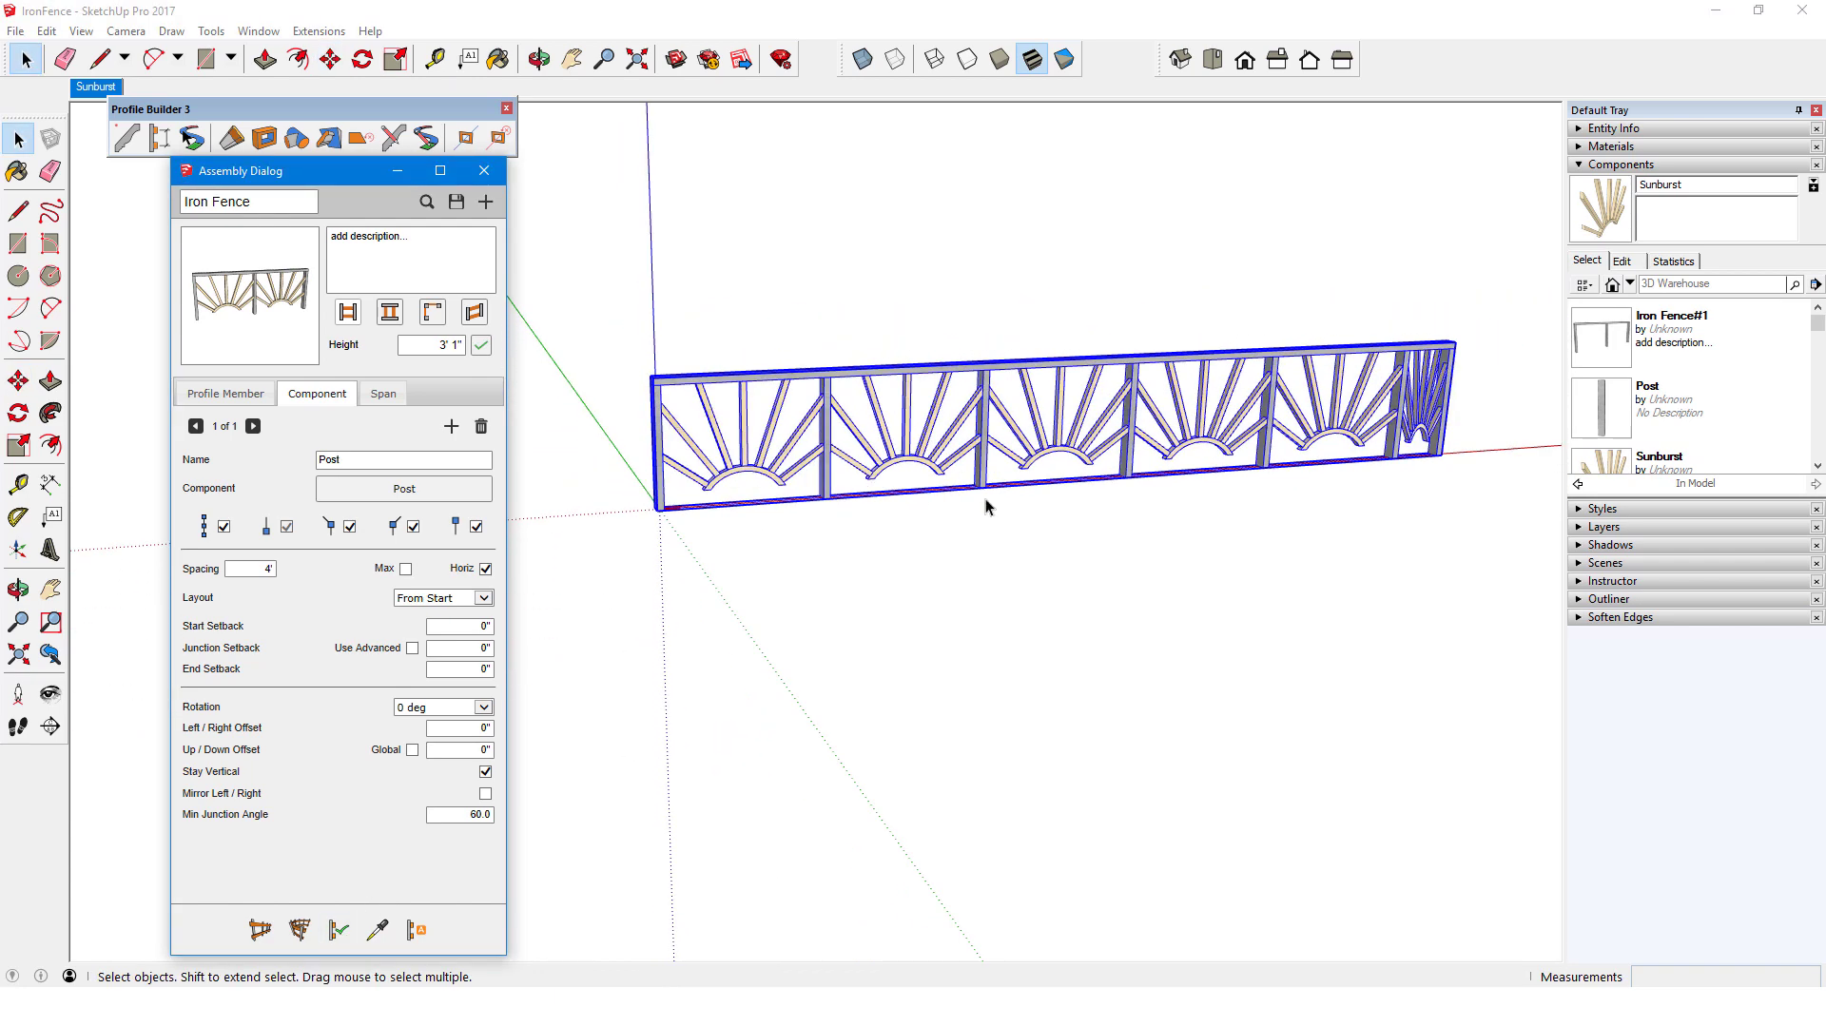
middle_drag(982, 506, 1432, 571)
middle_drag(1517, 530, 1522, 523)
click(1524, 517)
scroll(1524, 517, up, 1)
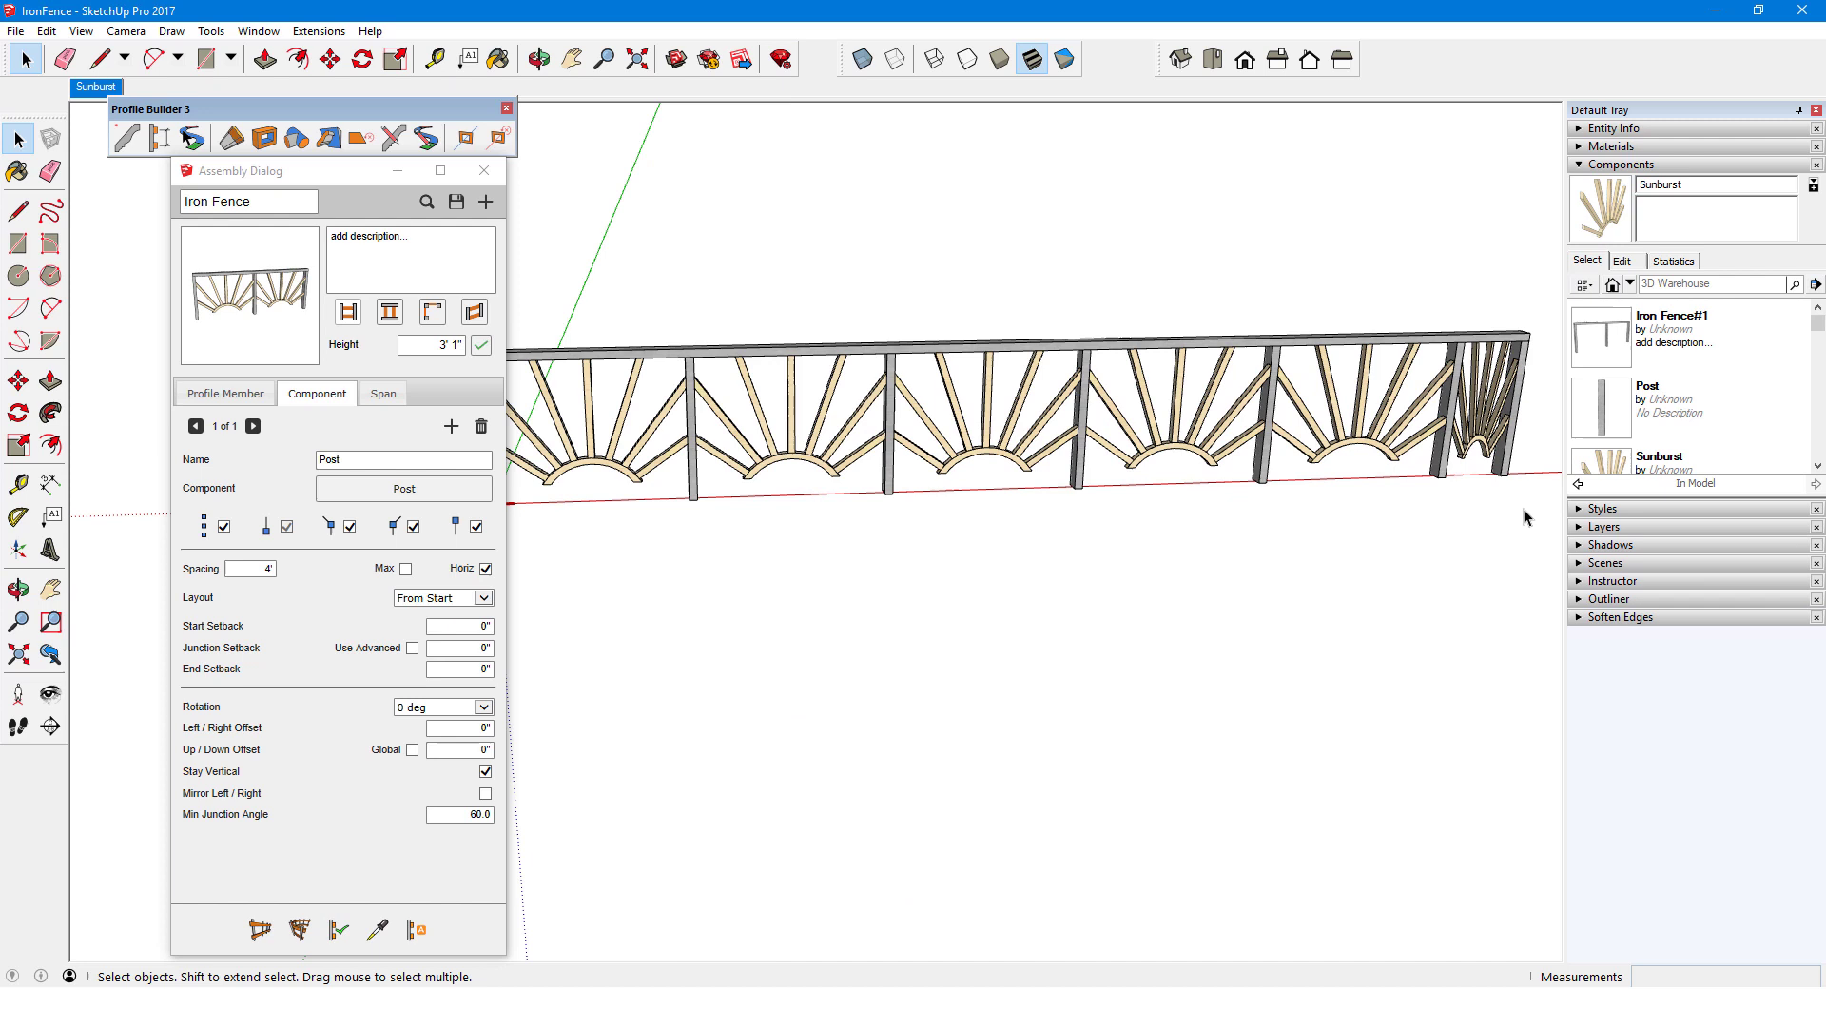
- Apply the assembly to the fence with the end post turned off, and re-enable the end post option
click(1507, 447)
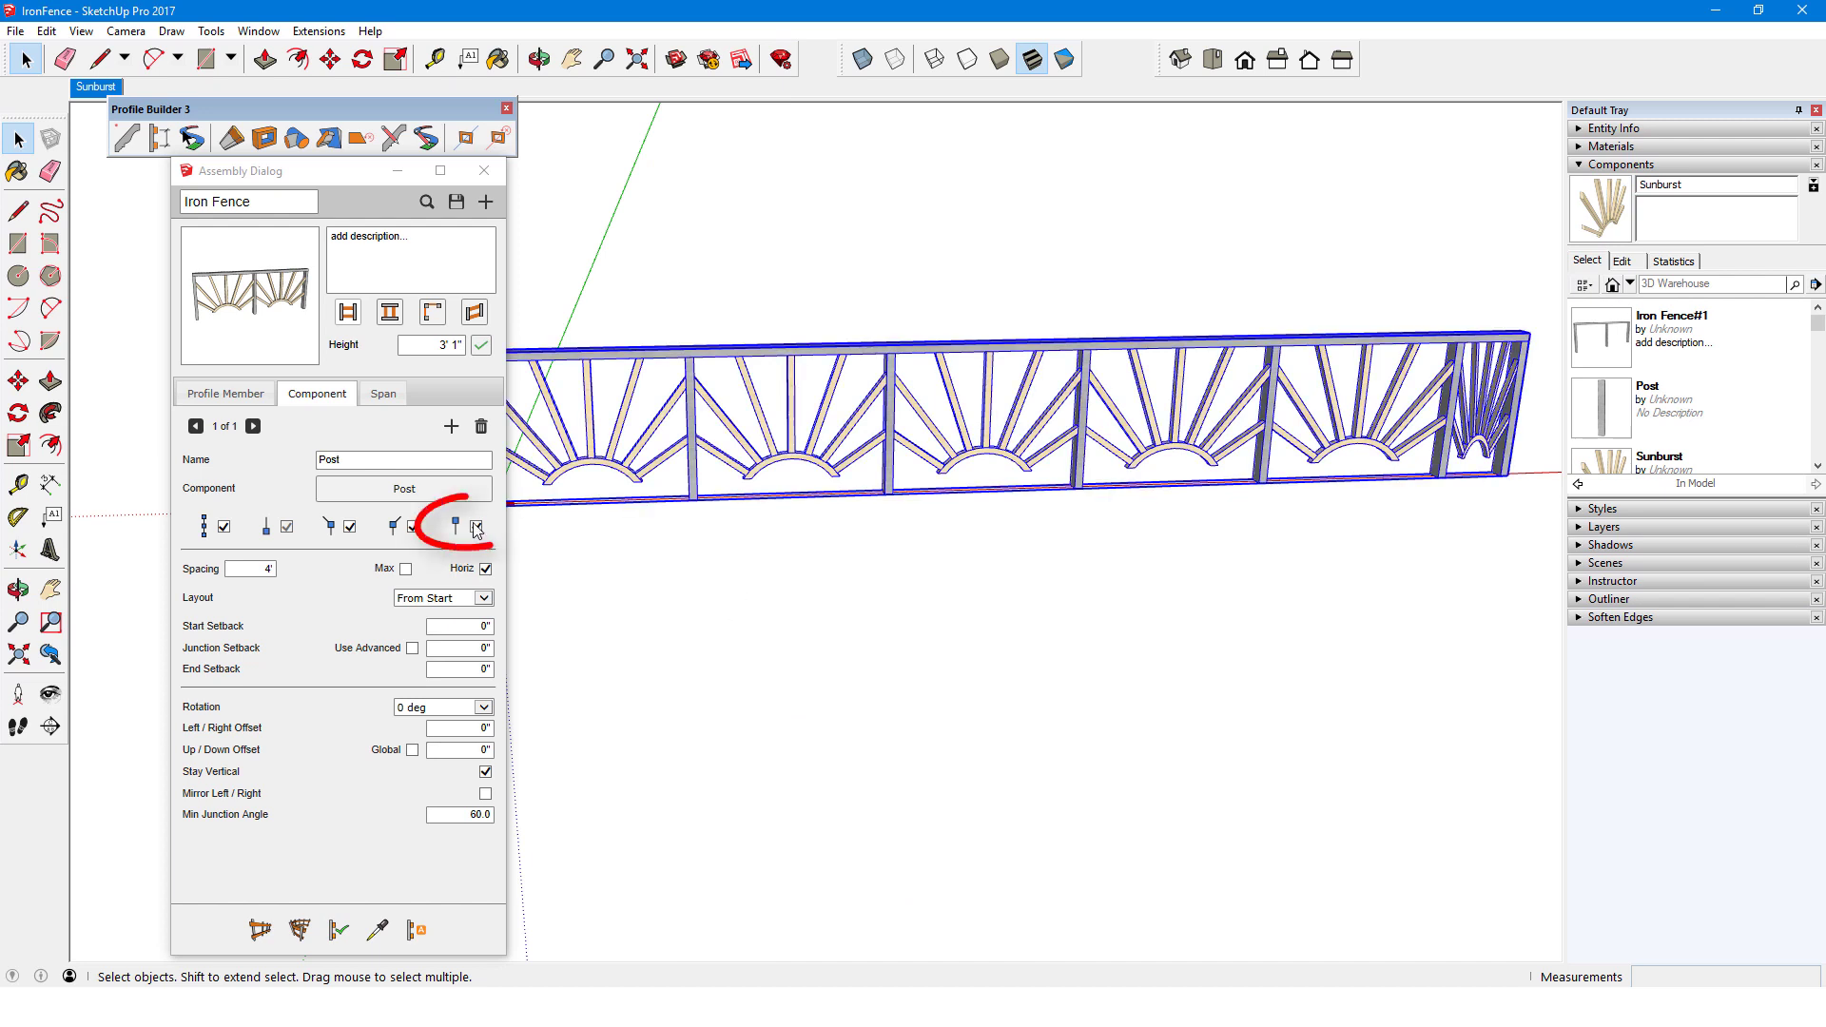
click(475, 525)
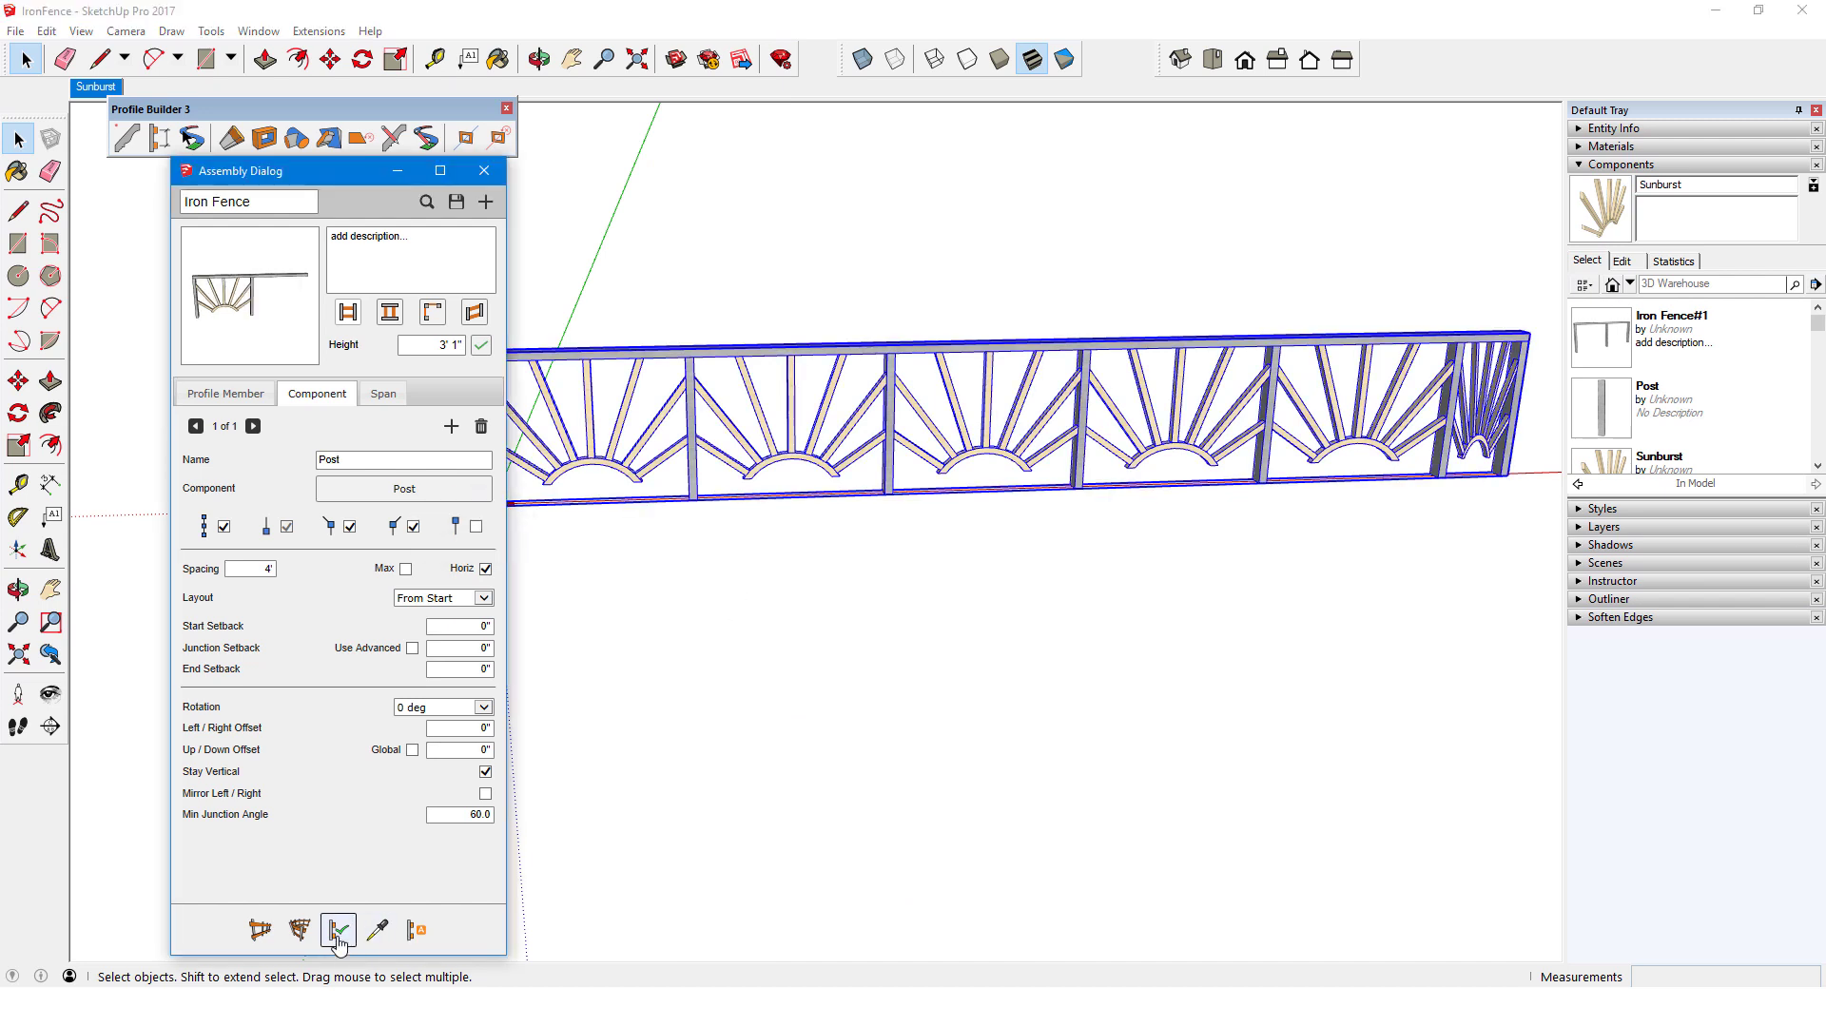
click(338, 930)
click(477, 529)
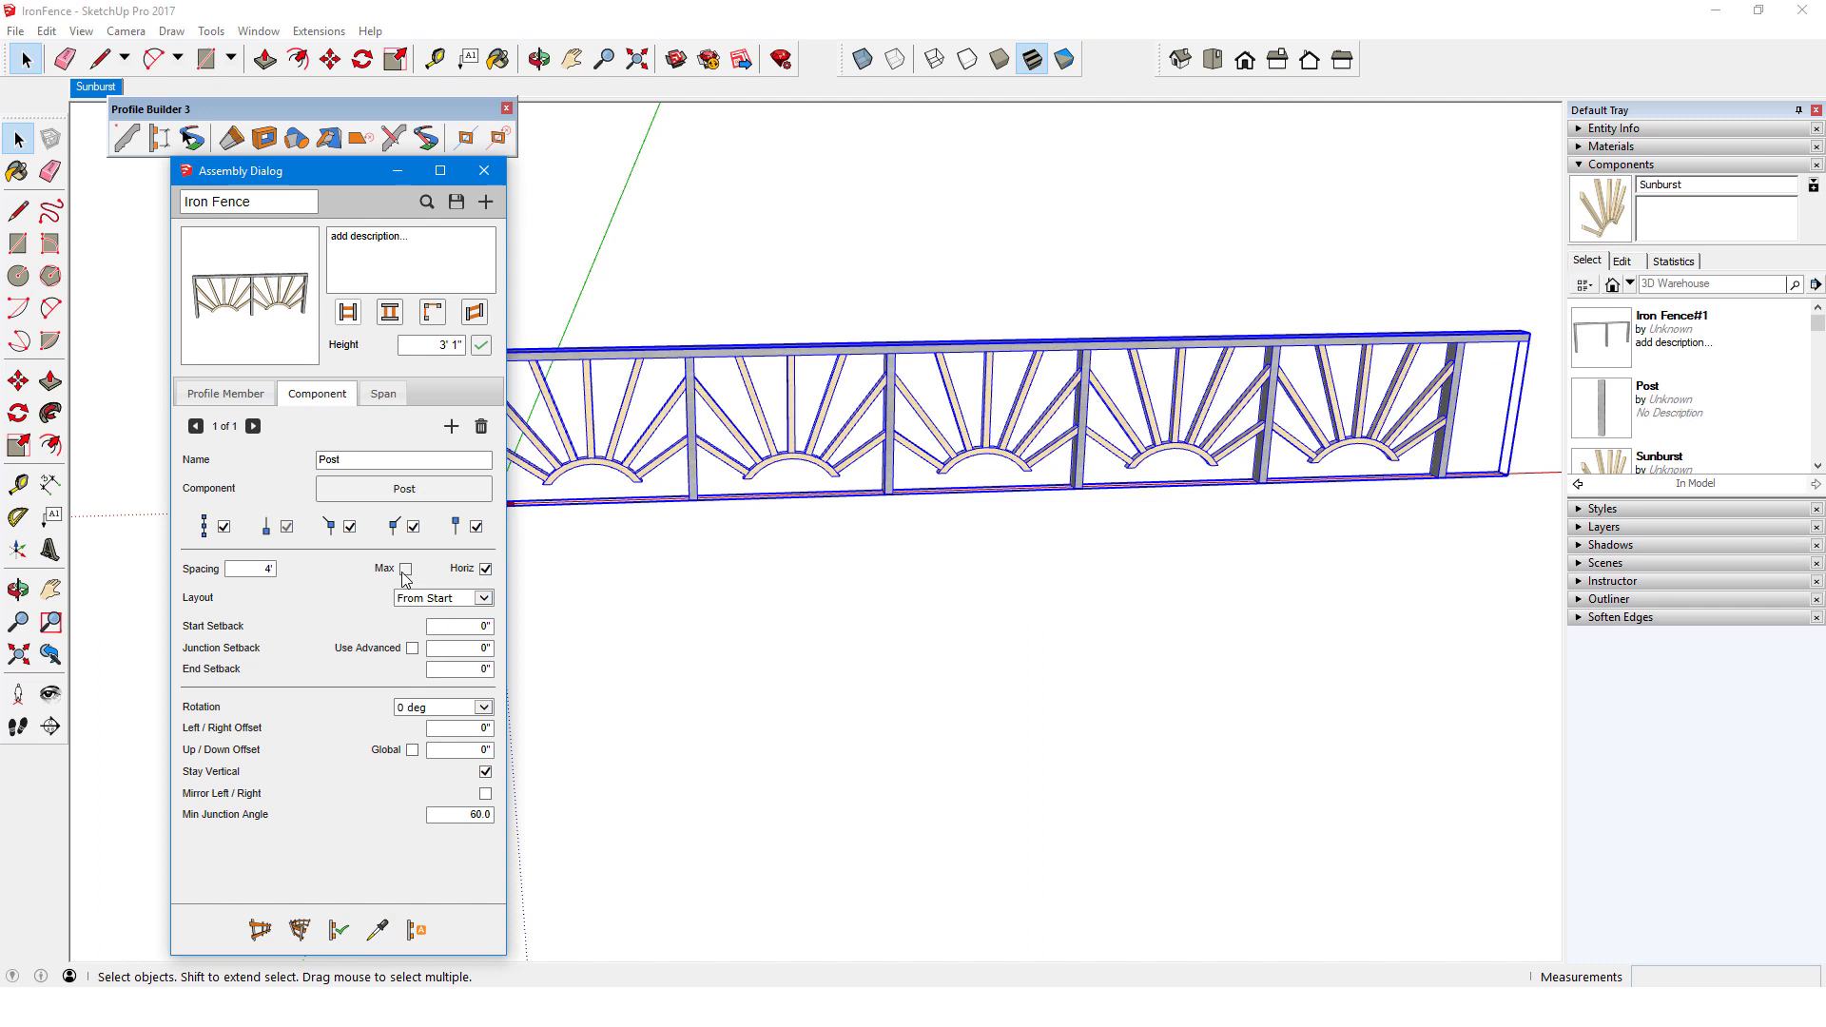
- Turn off Scale to Fit for the Sunburst span and apply the change to the fence
click(386, 398)
click(485, 644)
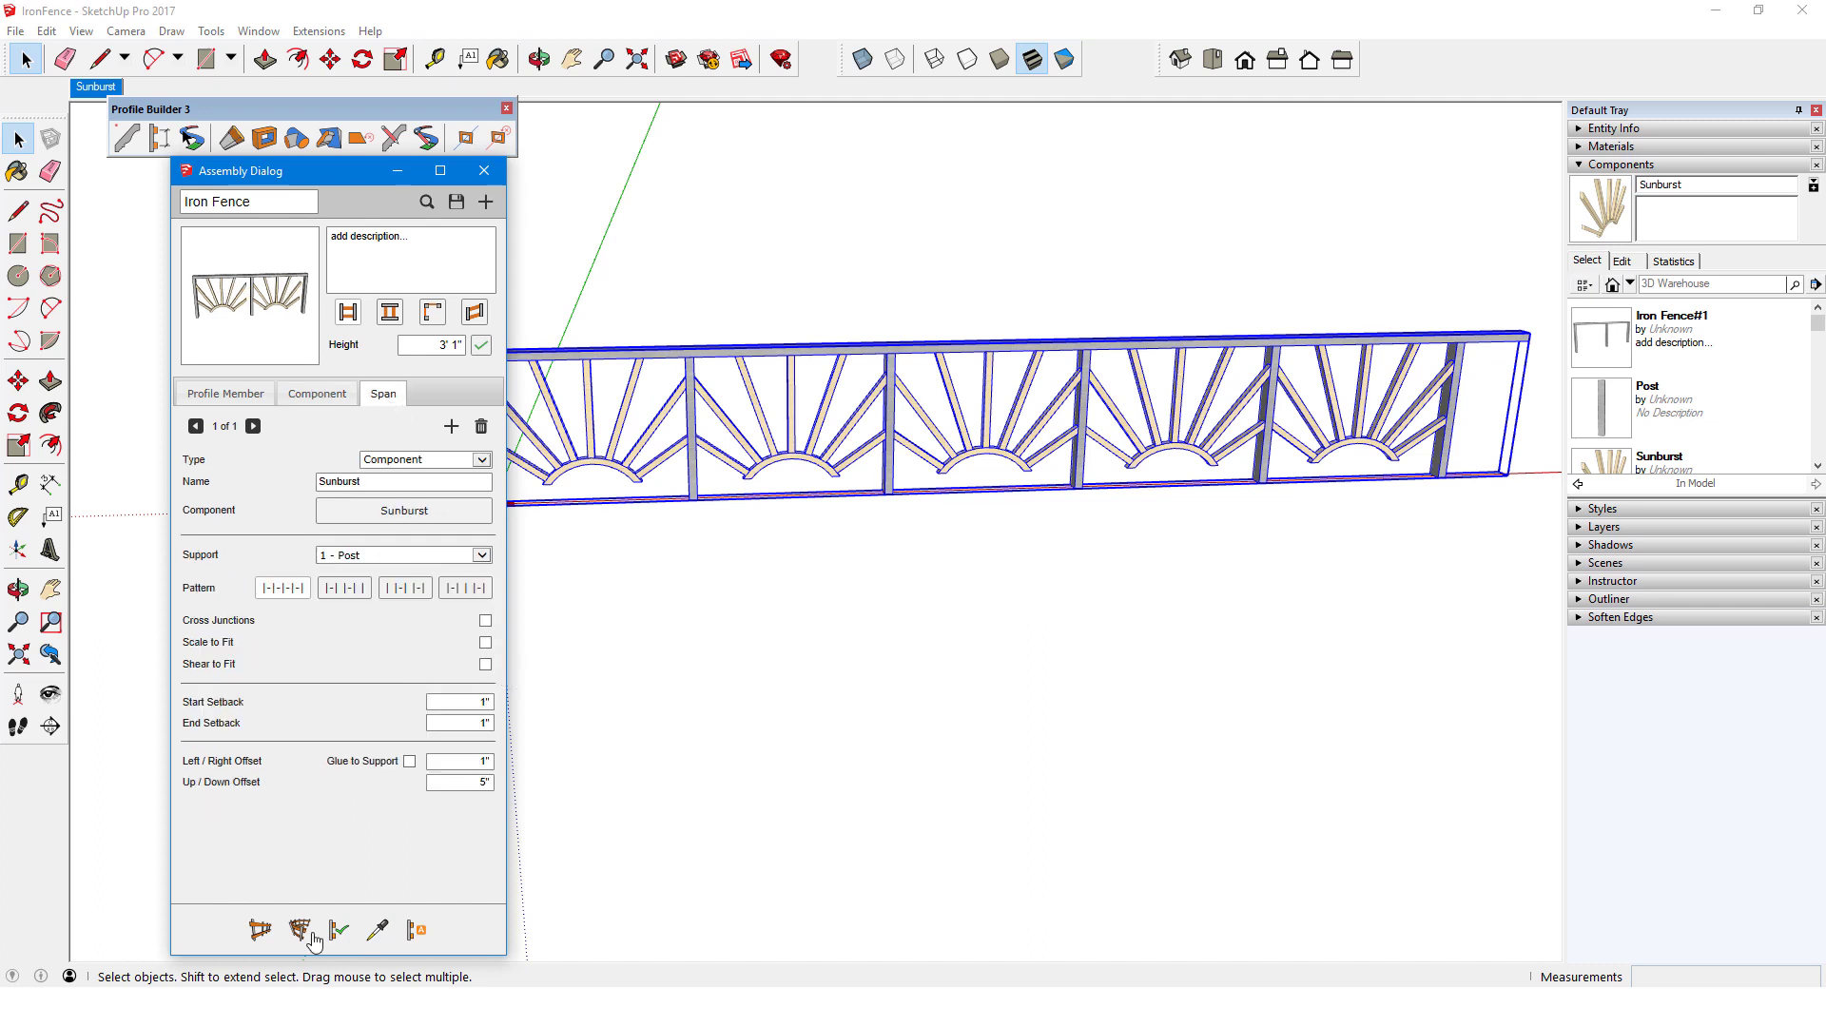
click(338, 929)
scroll(1170, 620, down, 2)
click(754, 575)
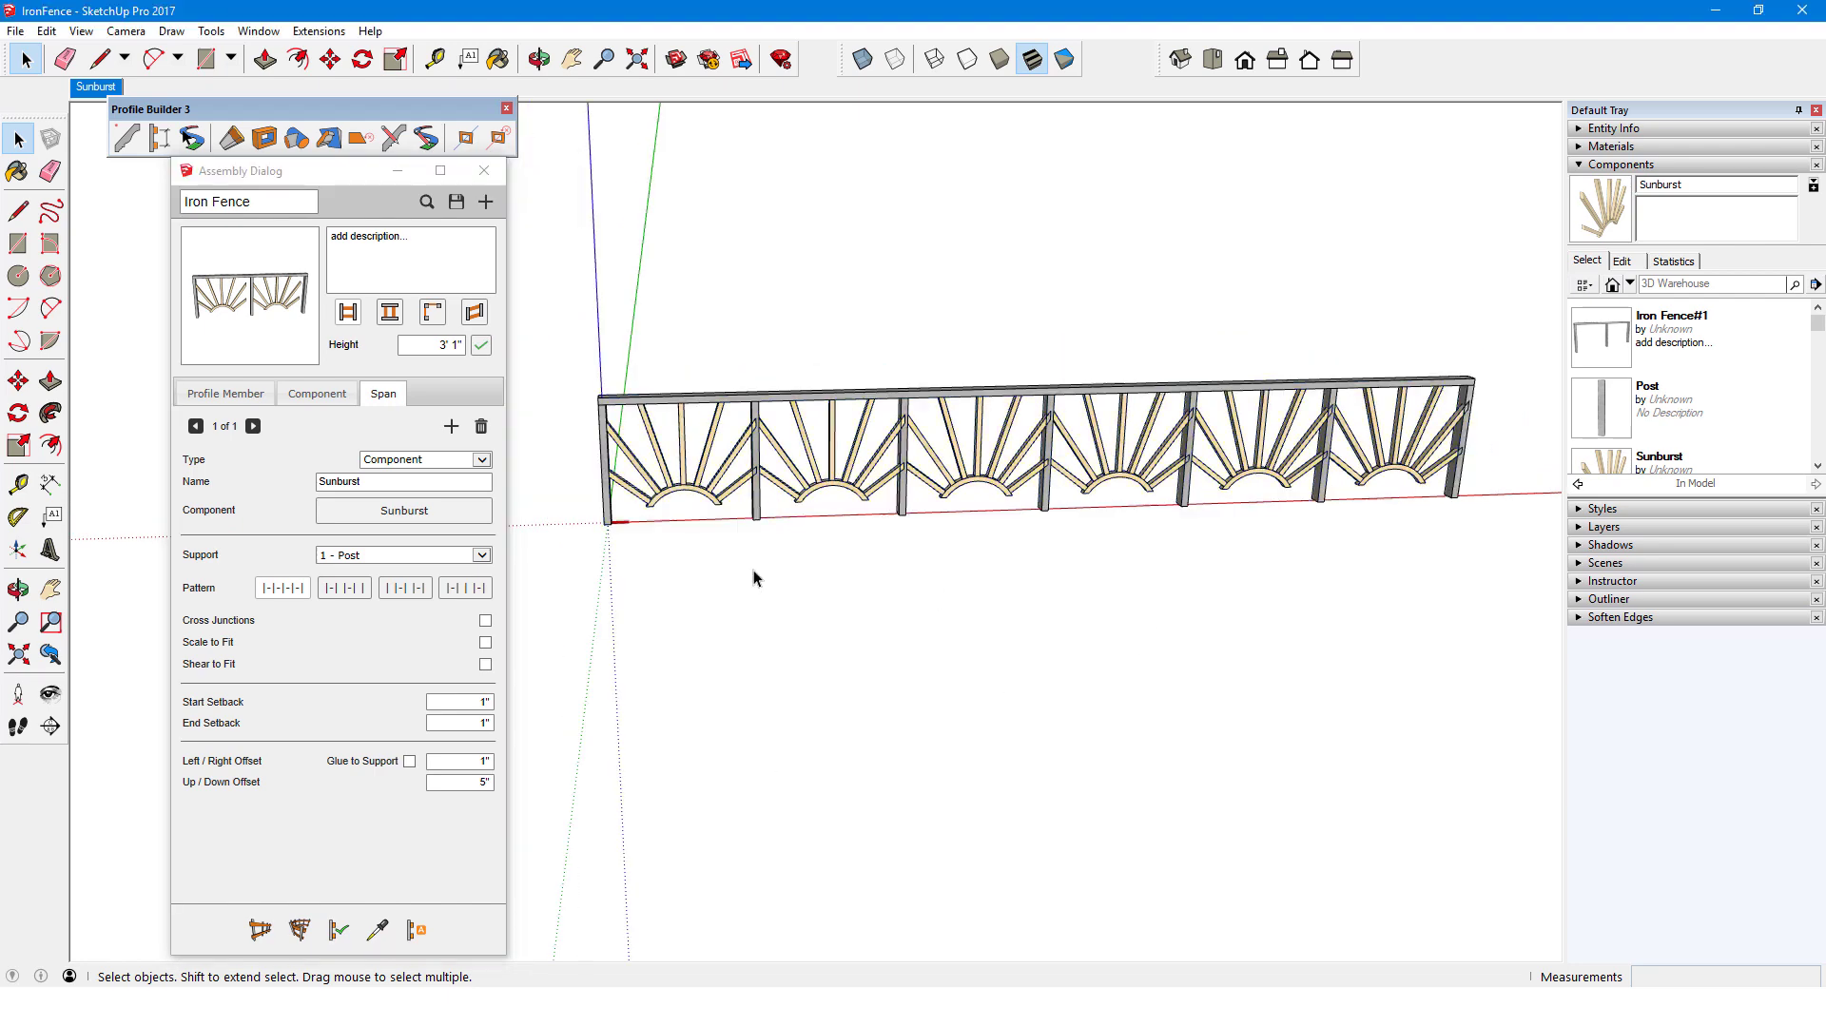
- Select the fence and turn Scale to Fit back on for the Sunburst span
scroll(575, 472, up, 3)
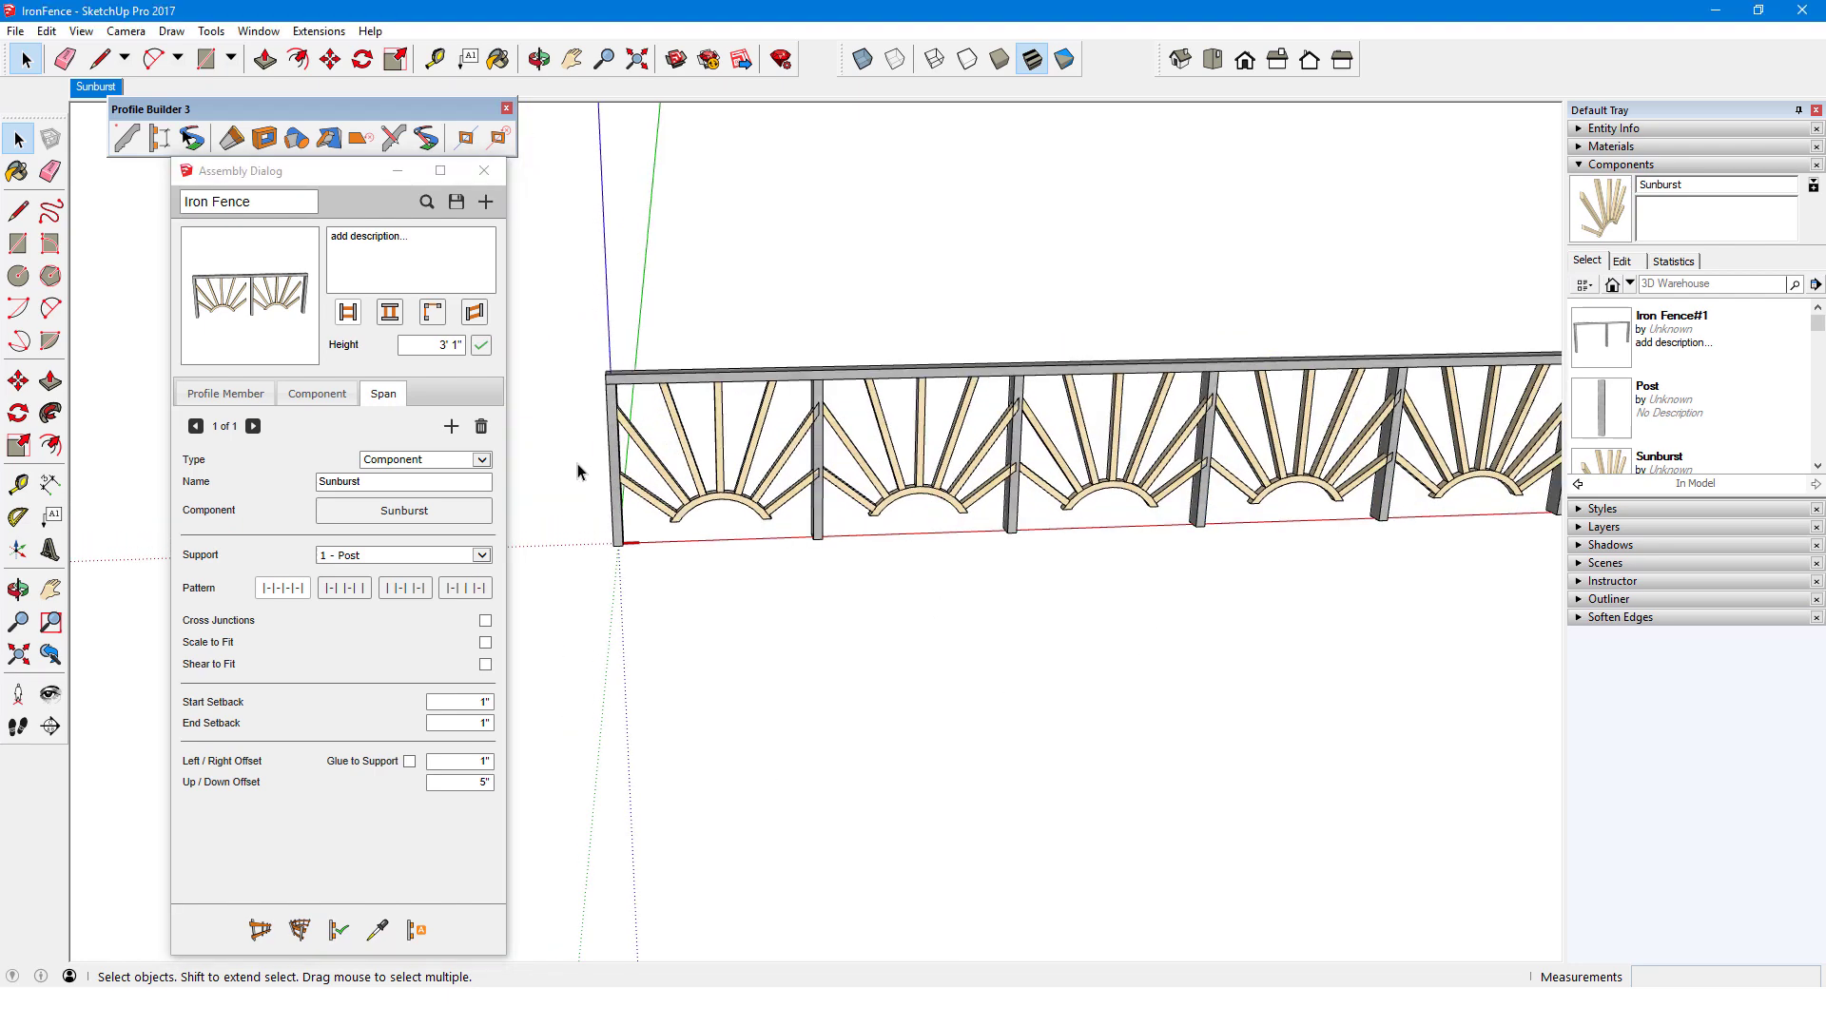
click(618, 475)
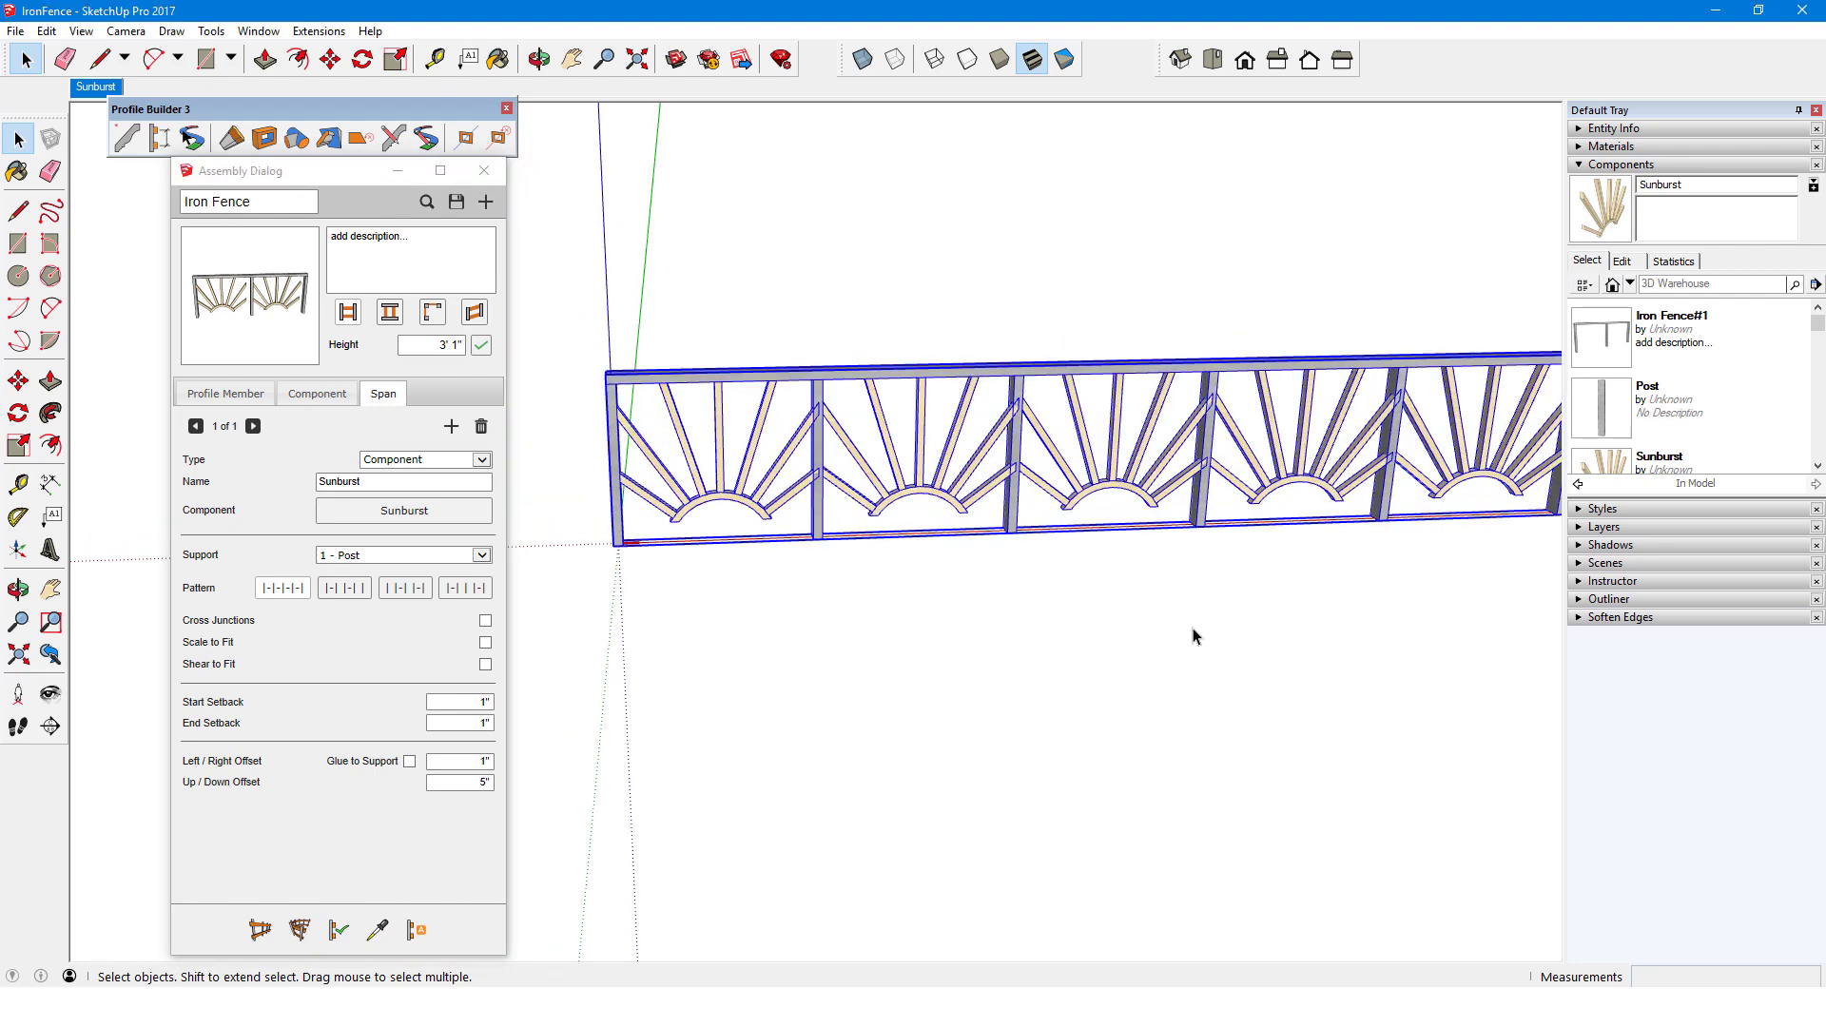
click(491, 650)
click(487, 645)
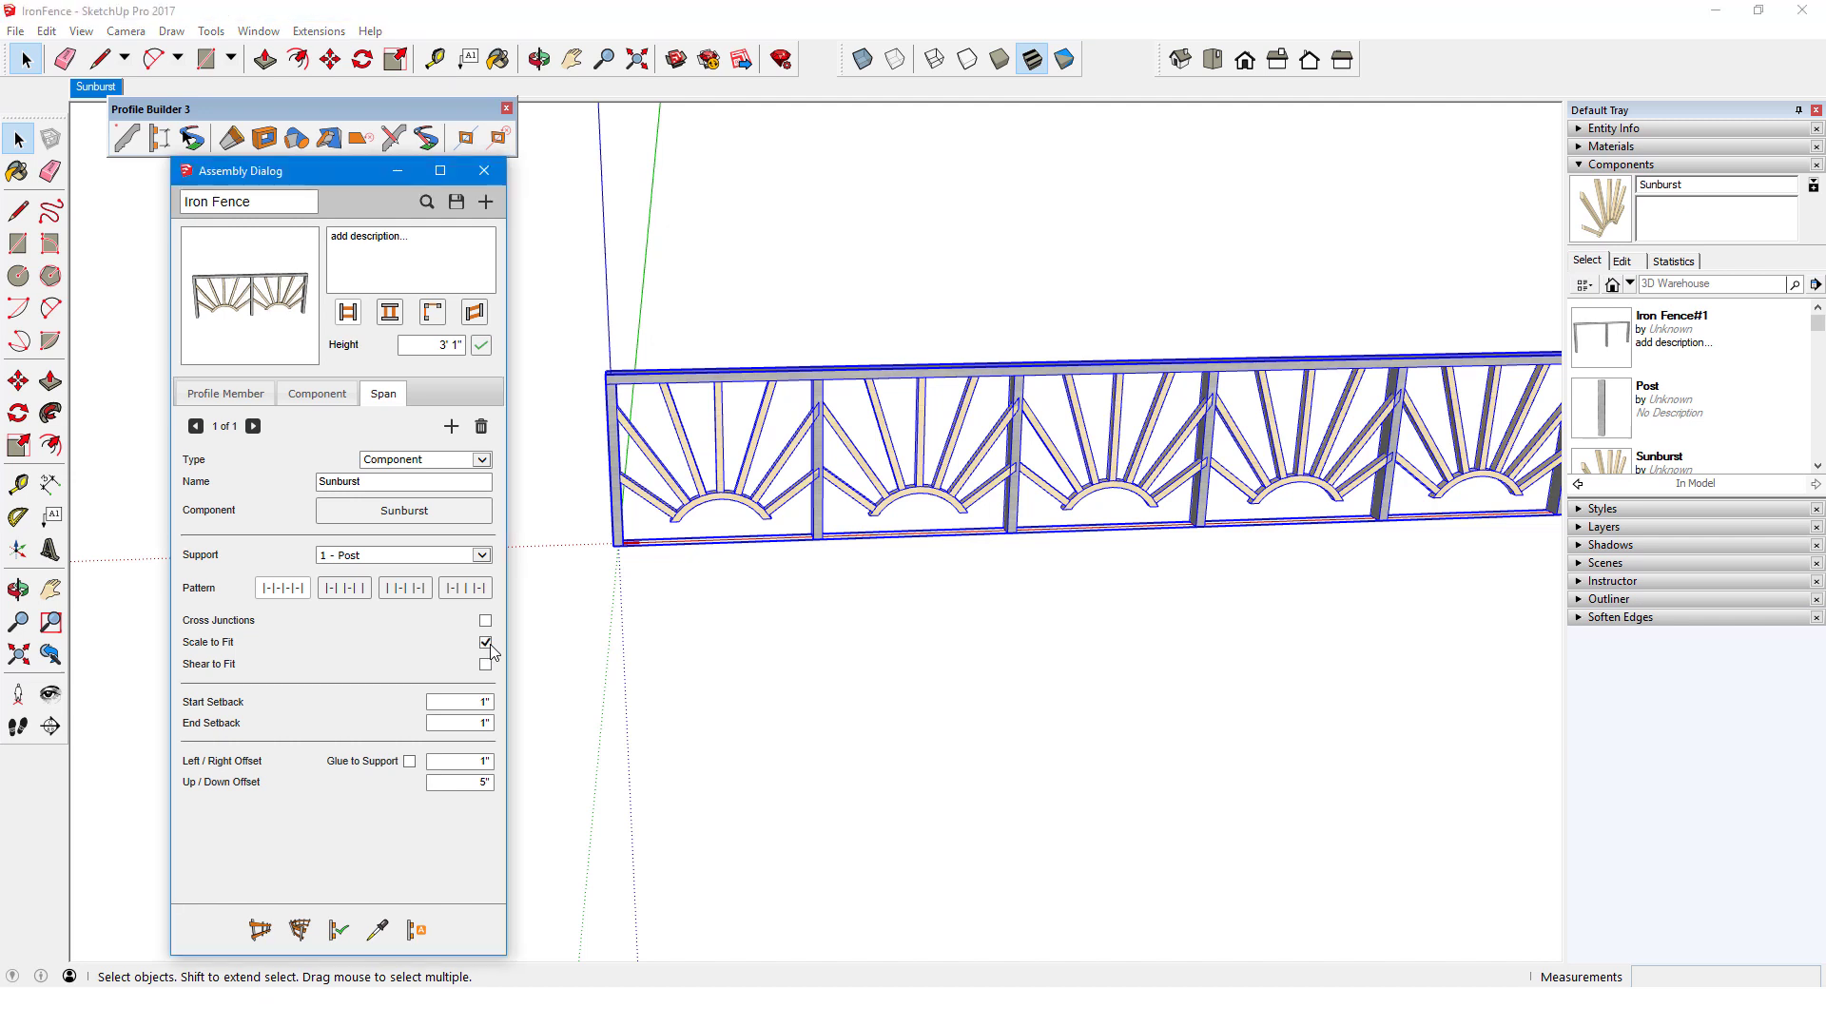
- Add a Profile Member span named Bottom Rail to the assembly, using the 2x4 profile picked from the second post
click(450, 426)
click(482, 461)
click(457, 446)
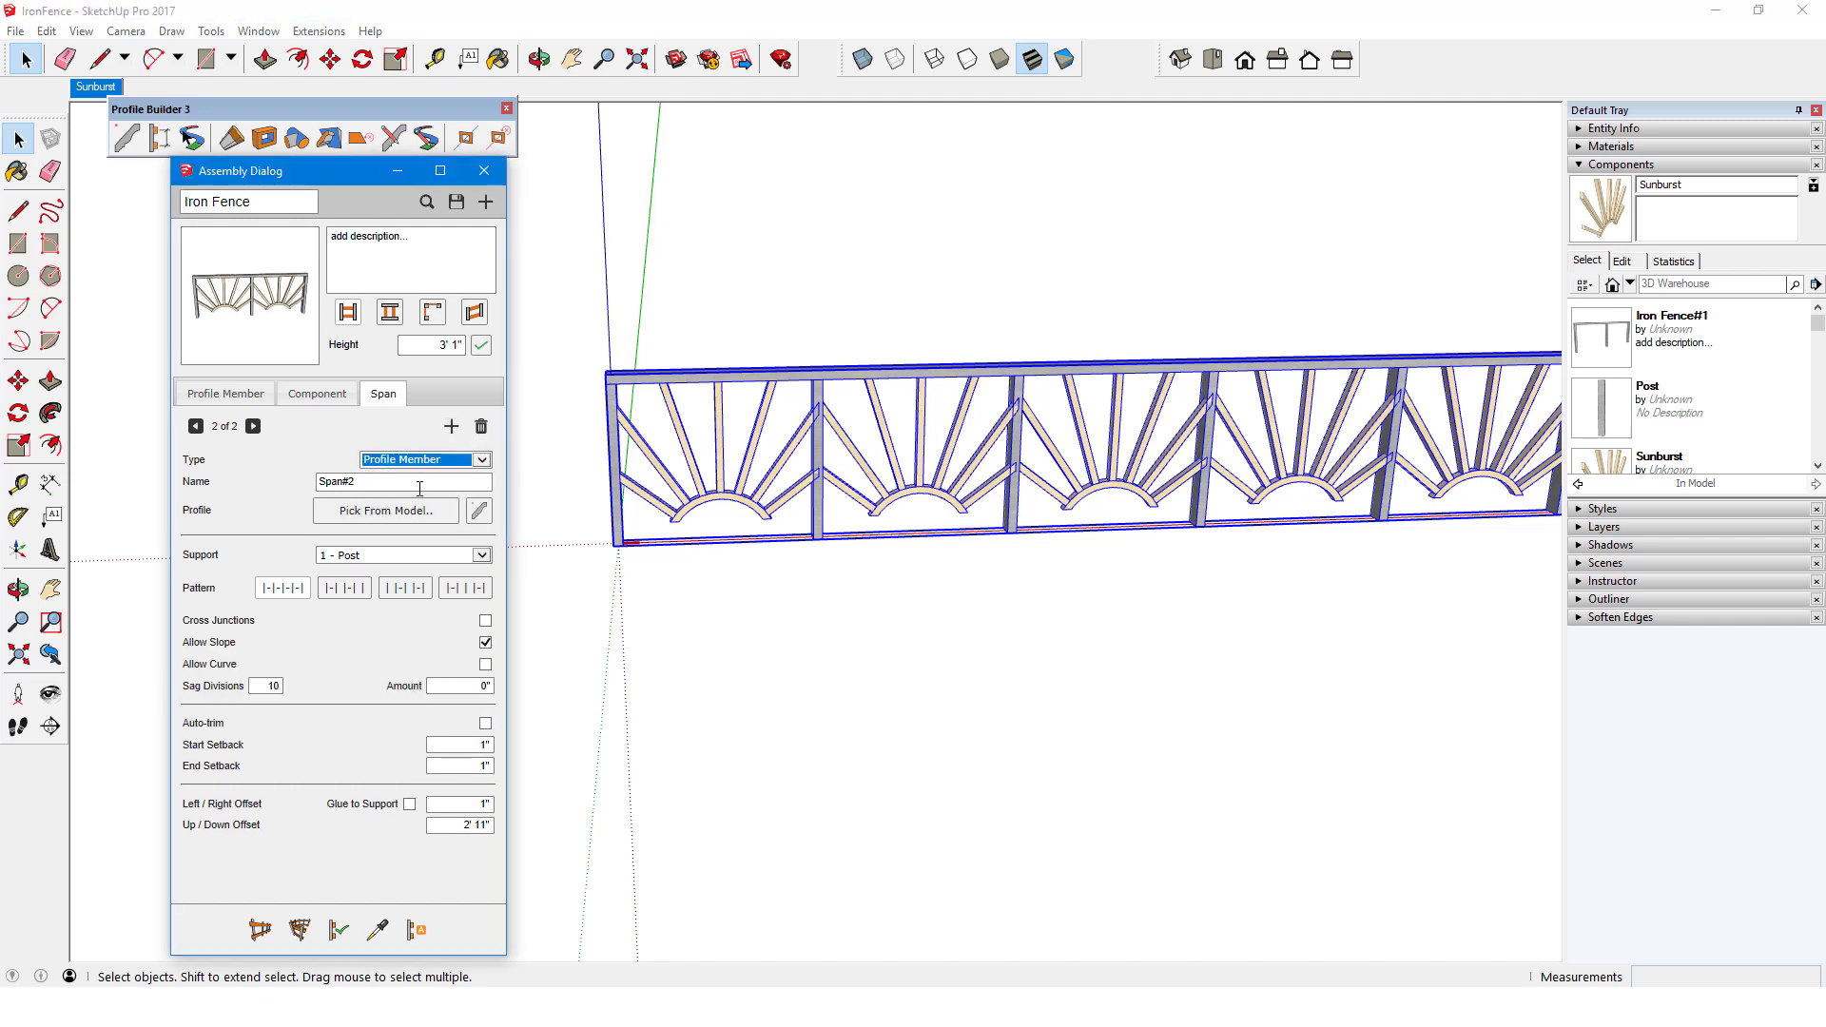
text(Bottom Rail)
click(627, 389)
click(386, 510)
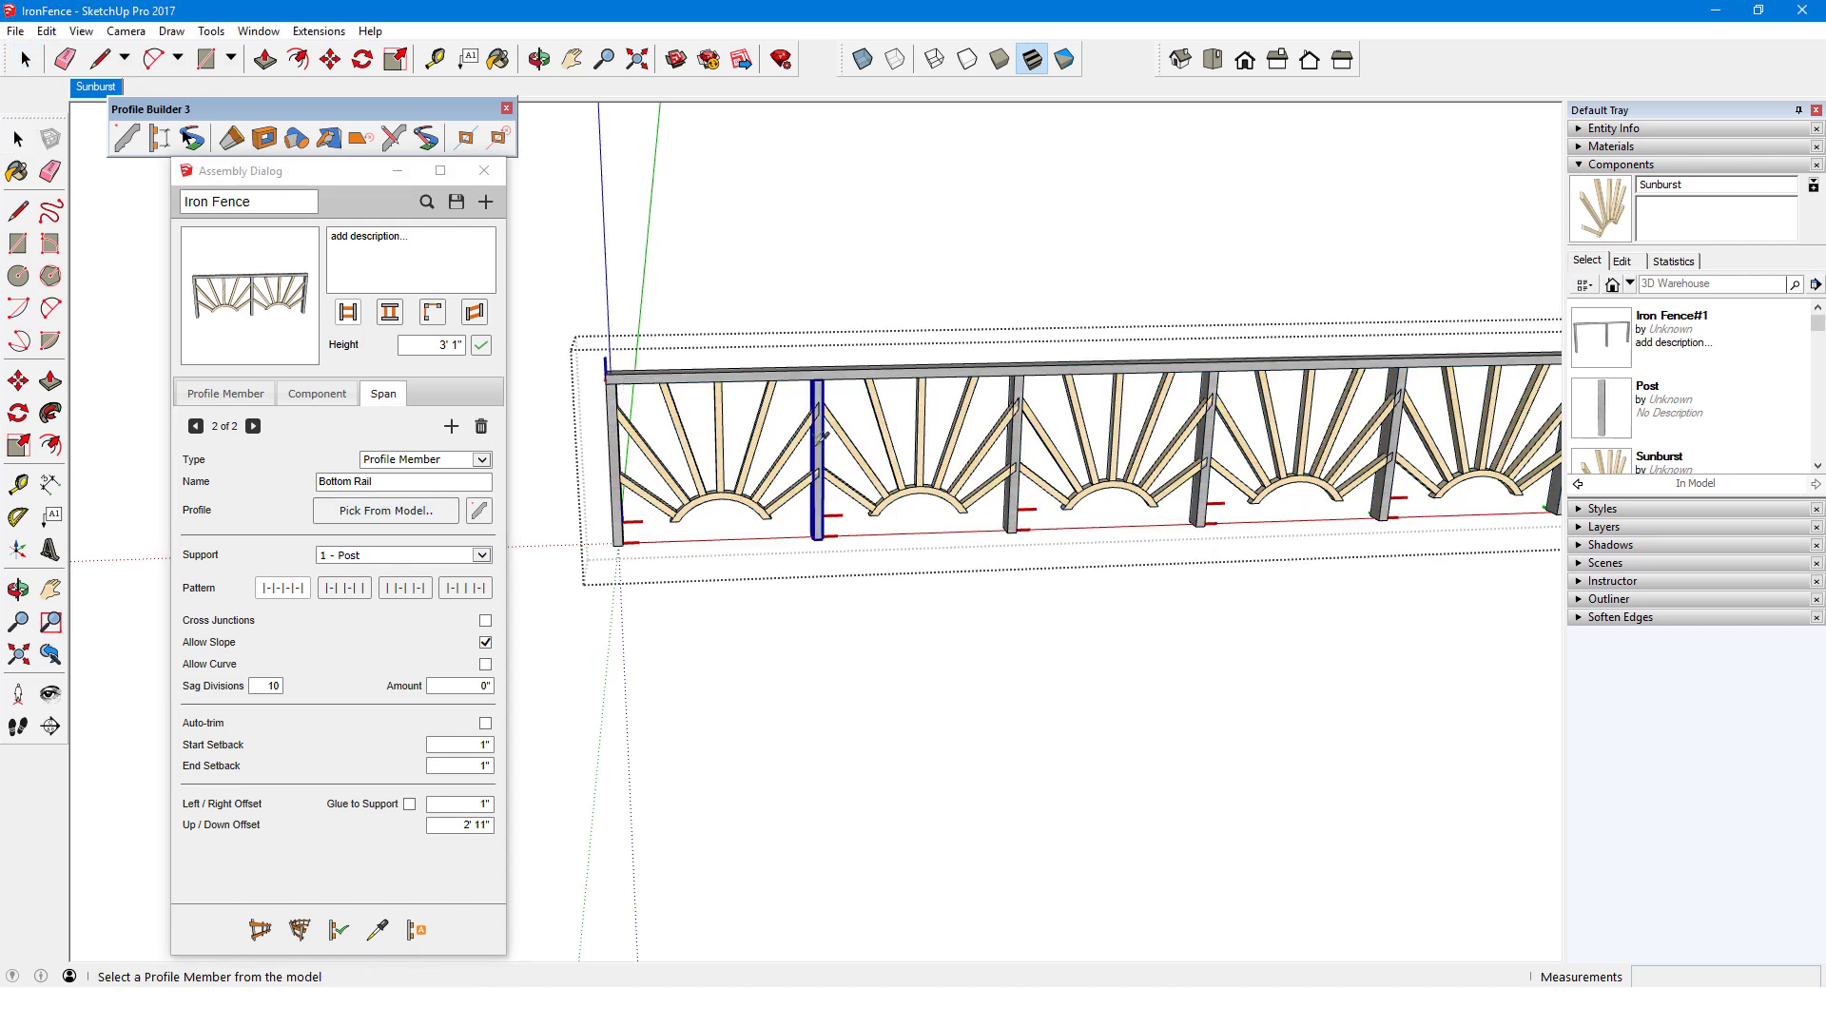
click(819, 437)
- Turn on Auto-trim for the Bottom Rail span and set its up/down offset to 4"
click(486, 725)
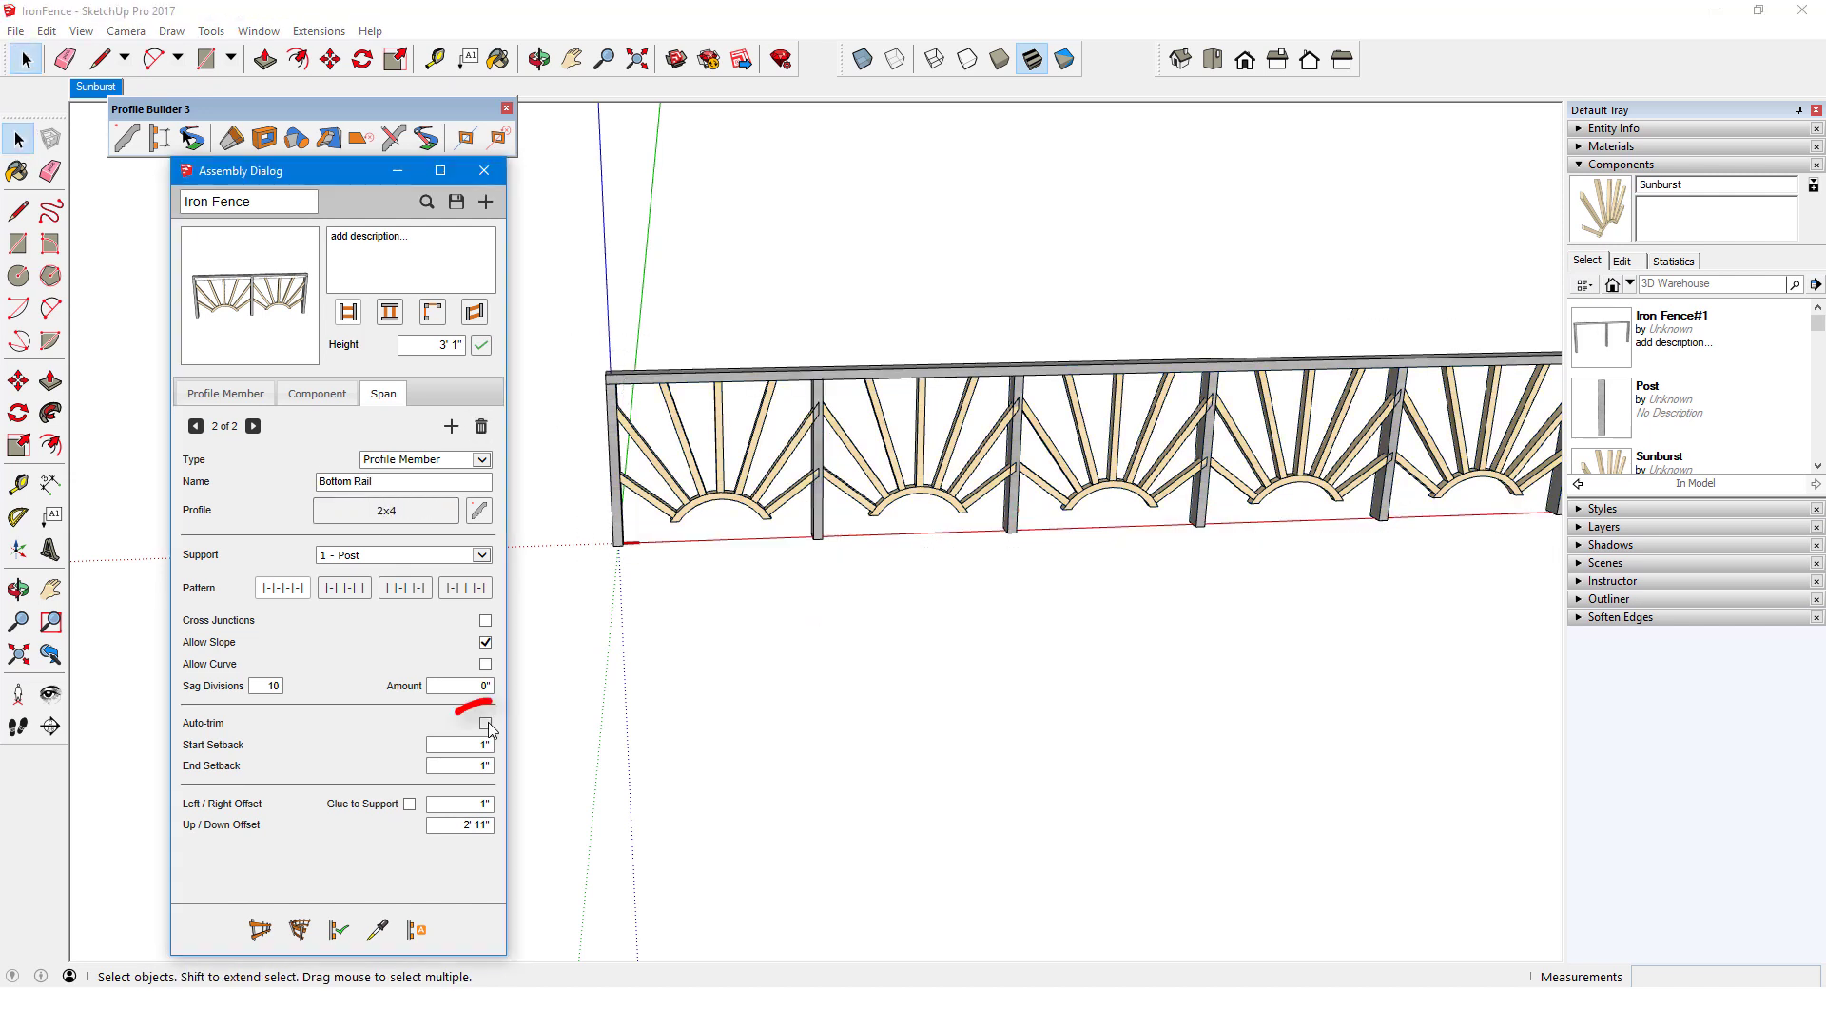
click(486, 724)
double_click(463, 780)
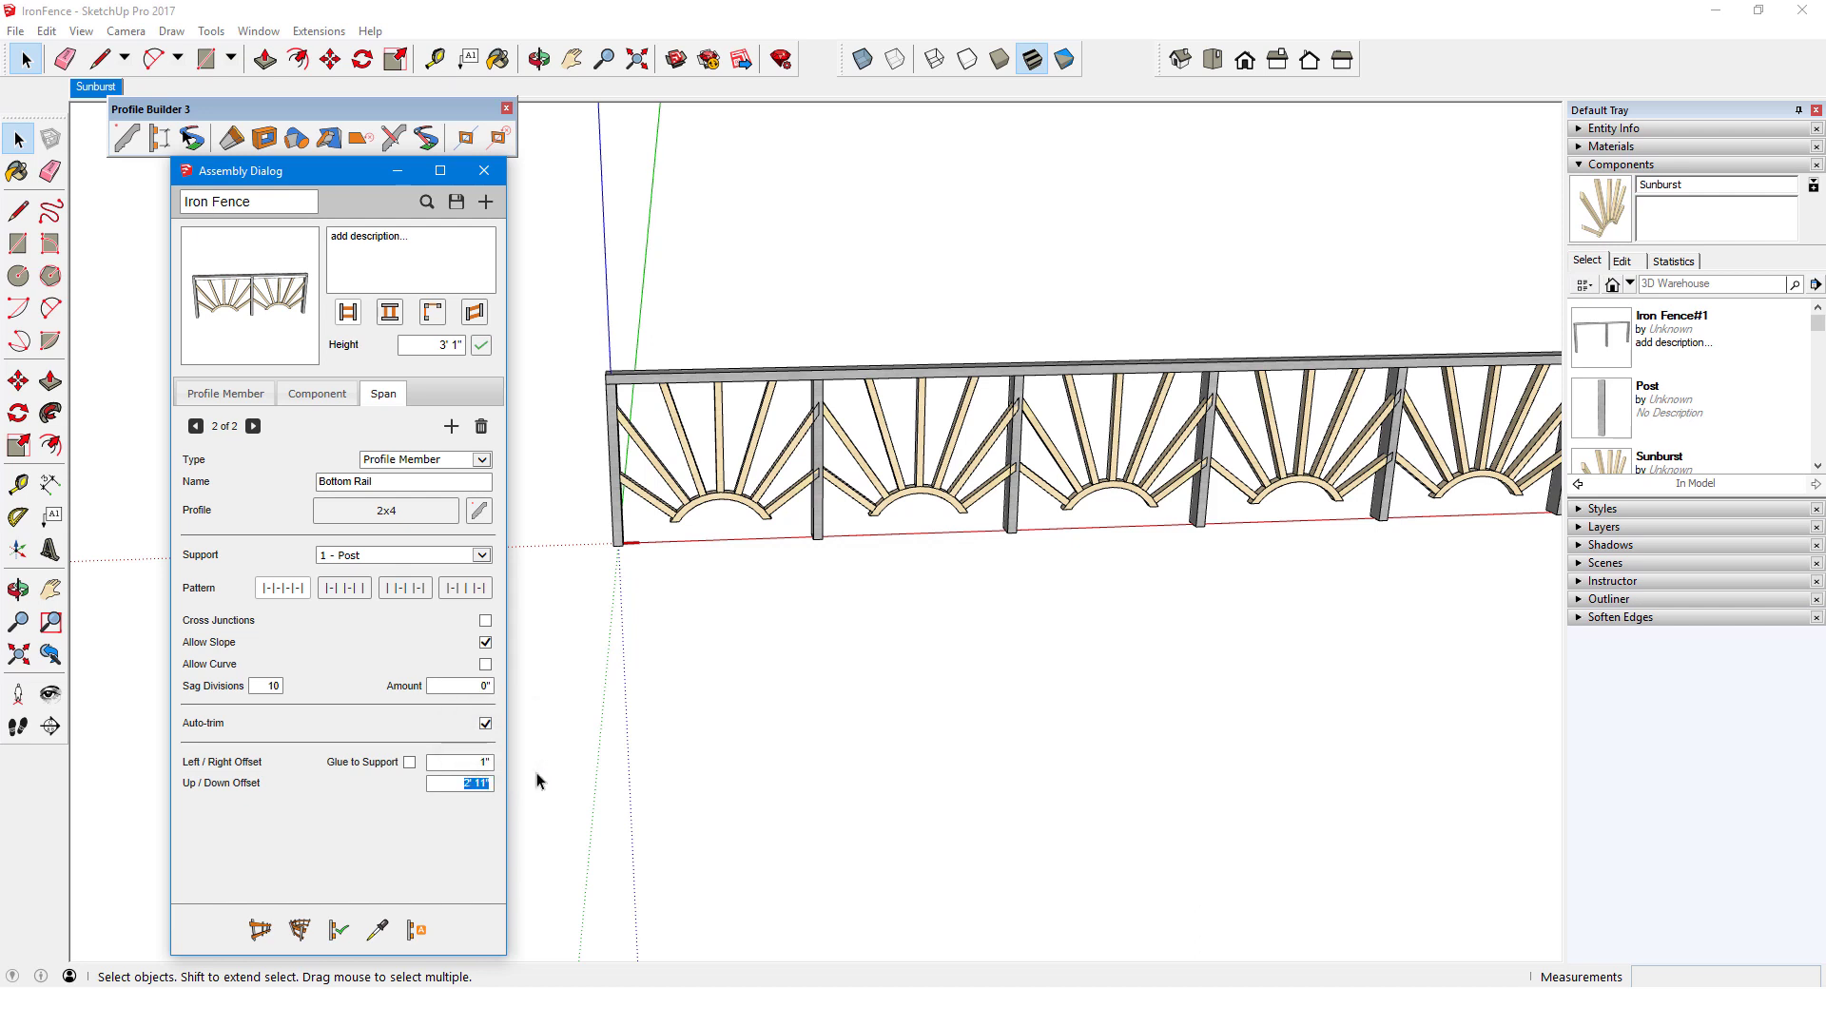
text(4)
key(Return)
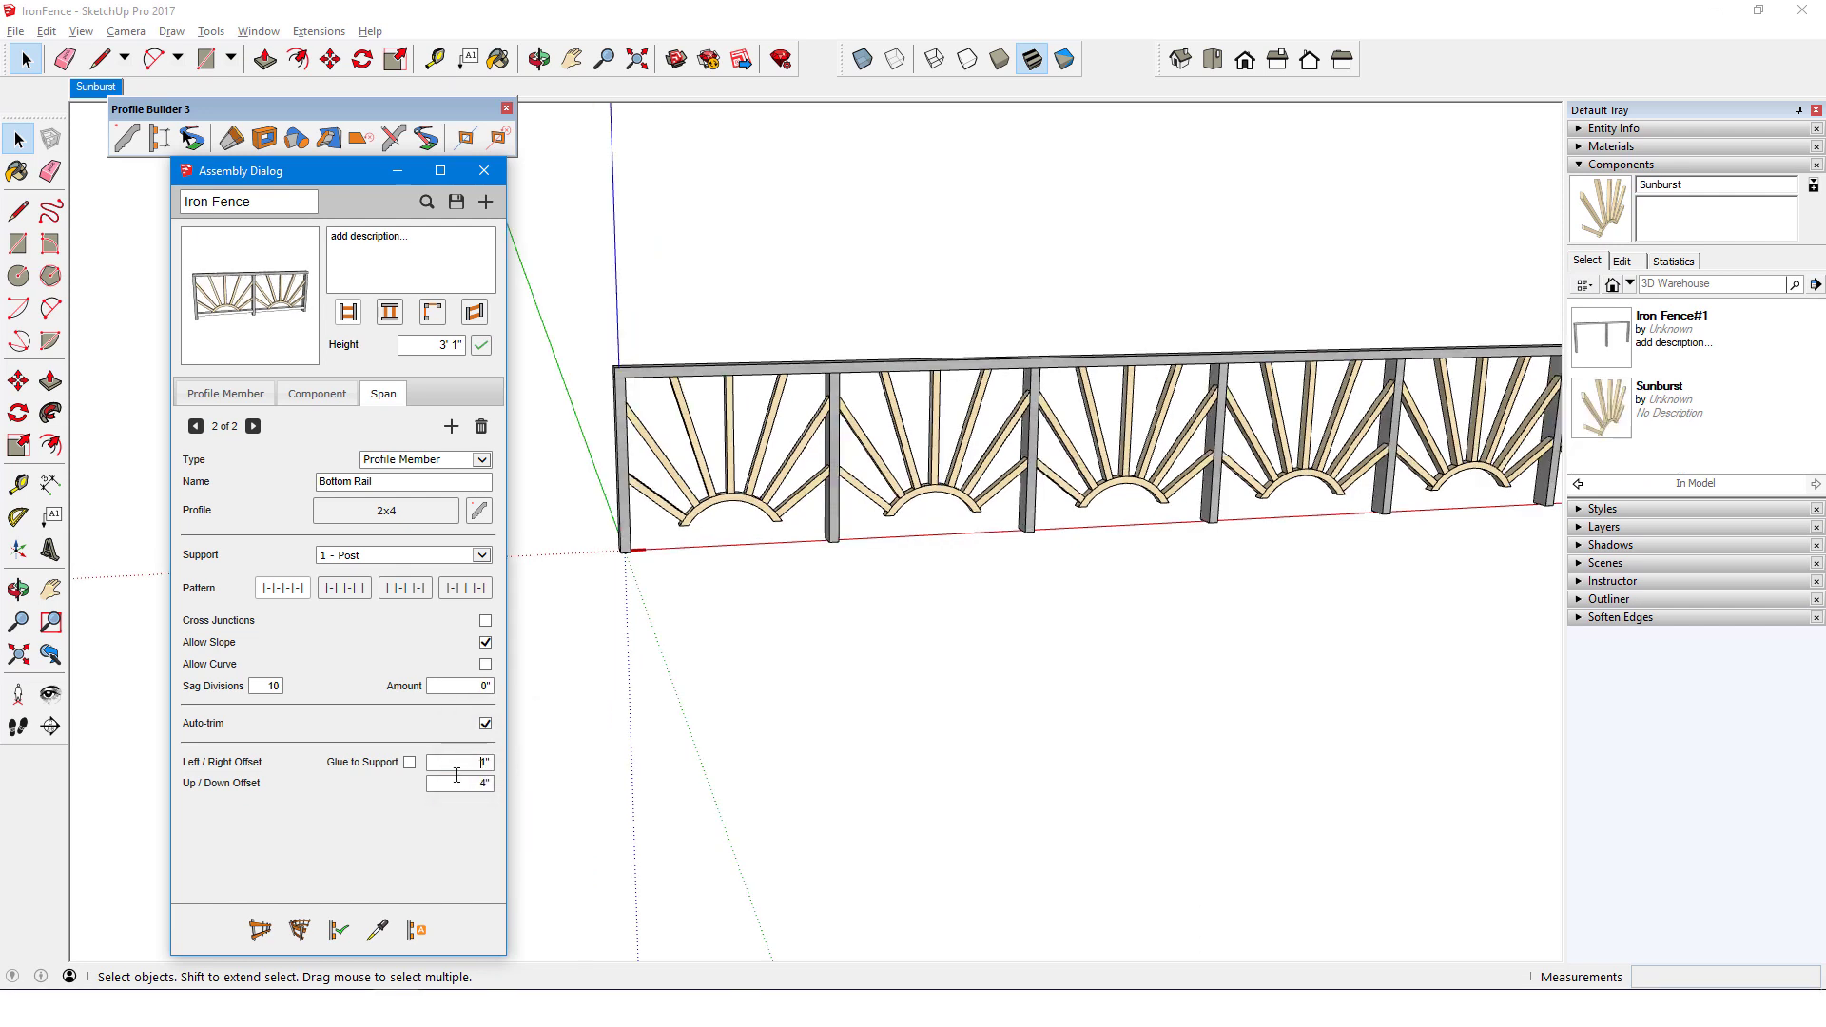
- Set the Bottom Rail's left/right offset to 0, change the material of its 2x4 profile and apply the changes to the fence
key(shift+Tab)
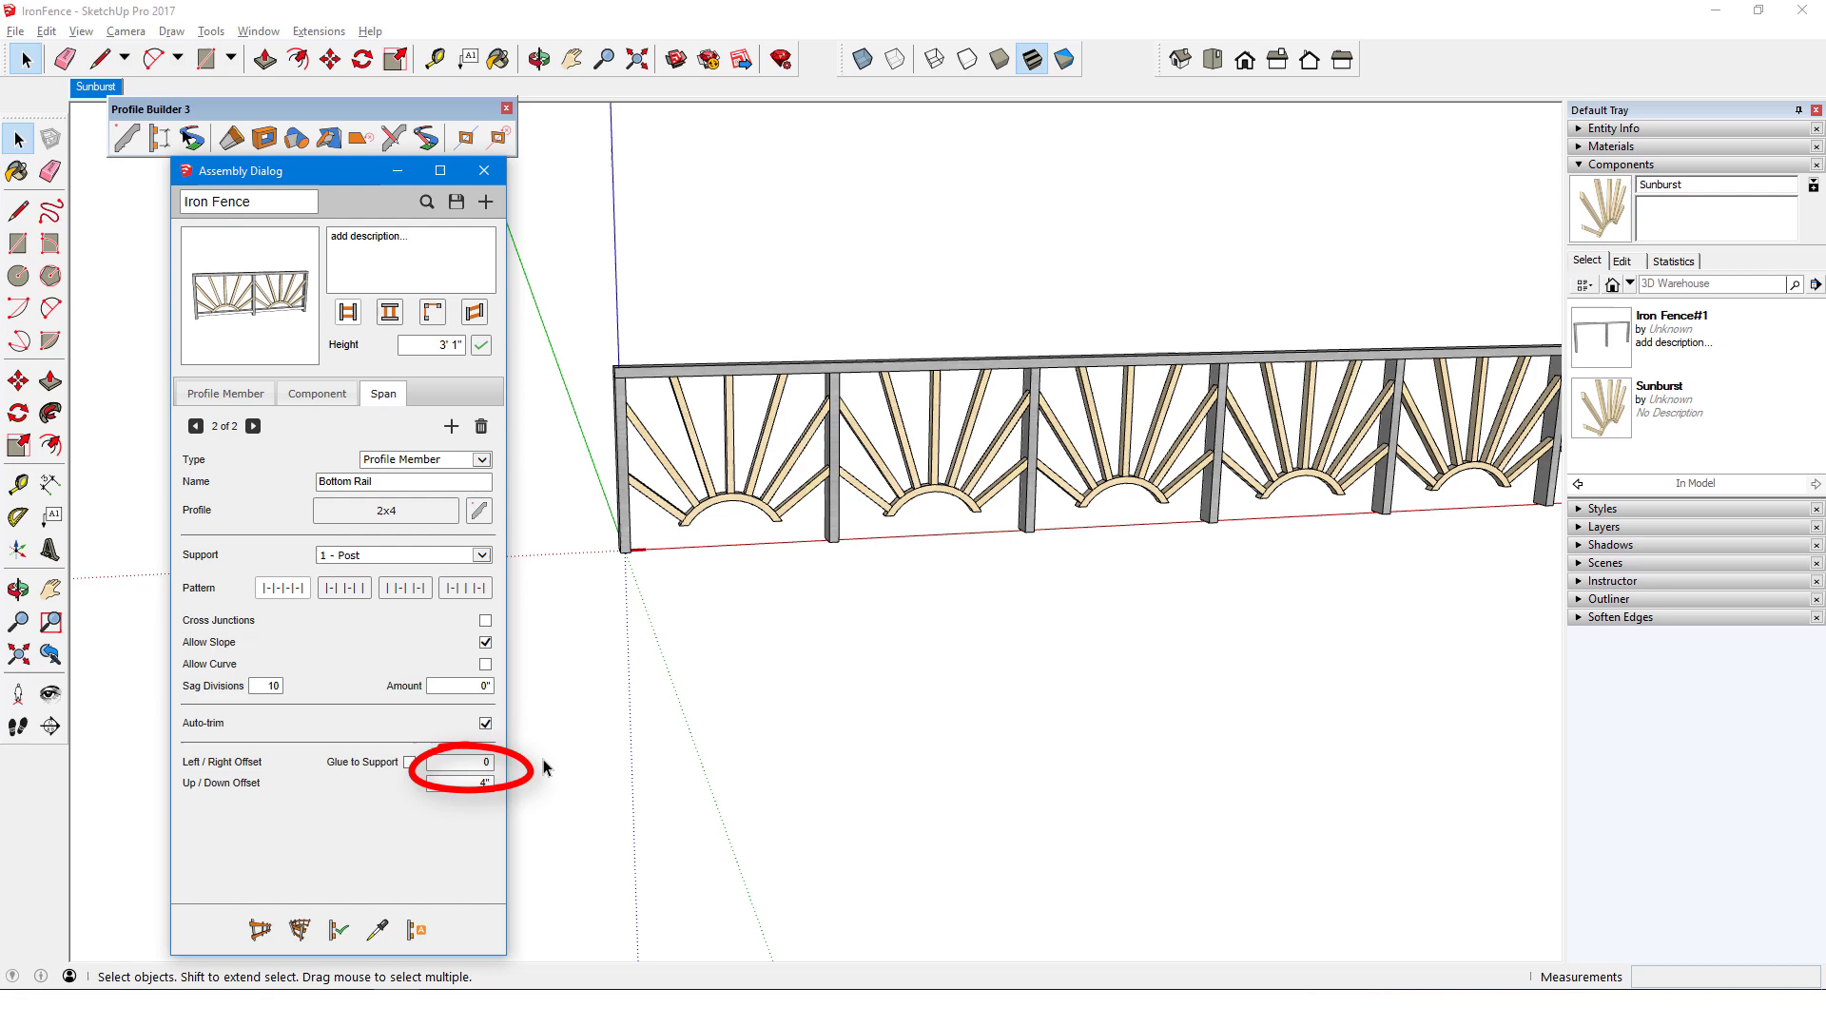
click(480, 511)
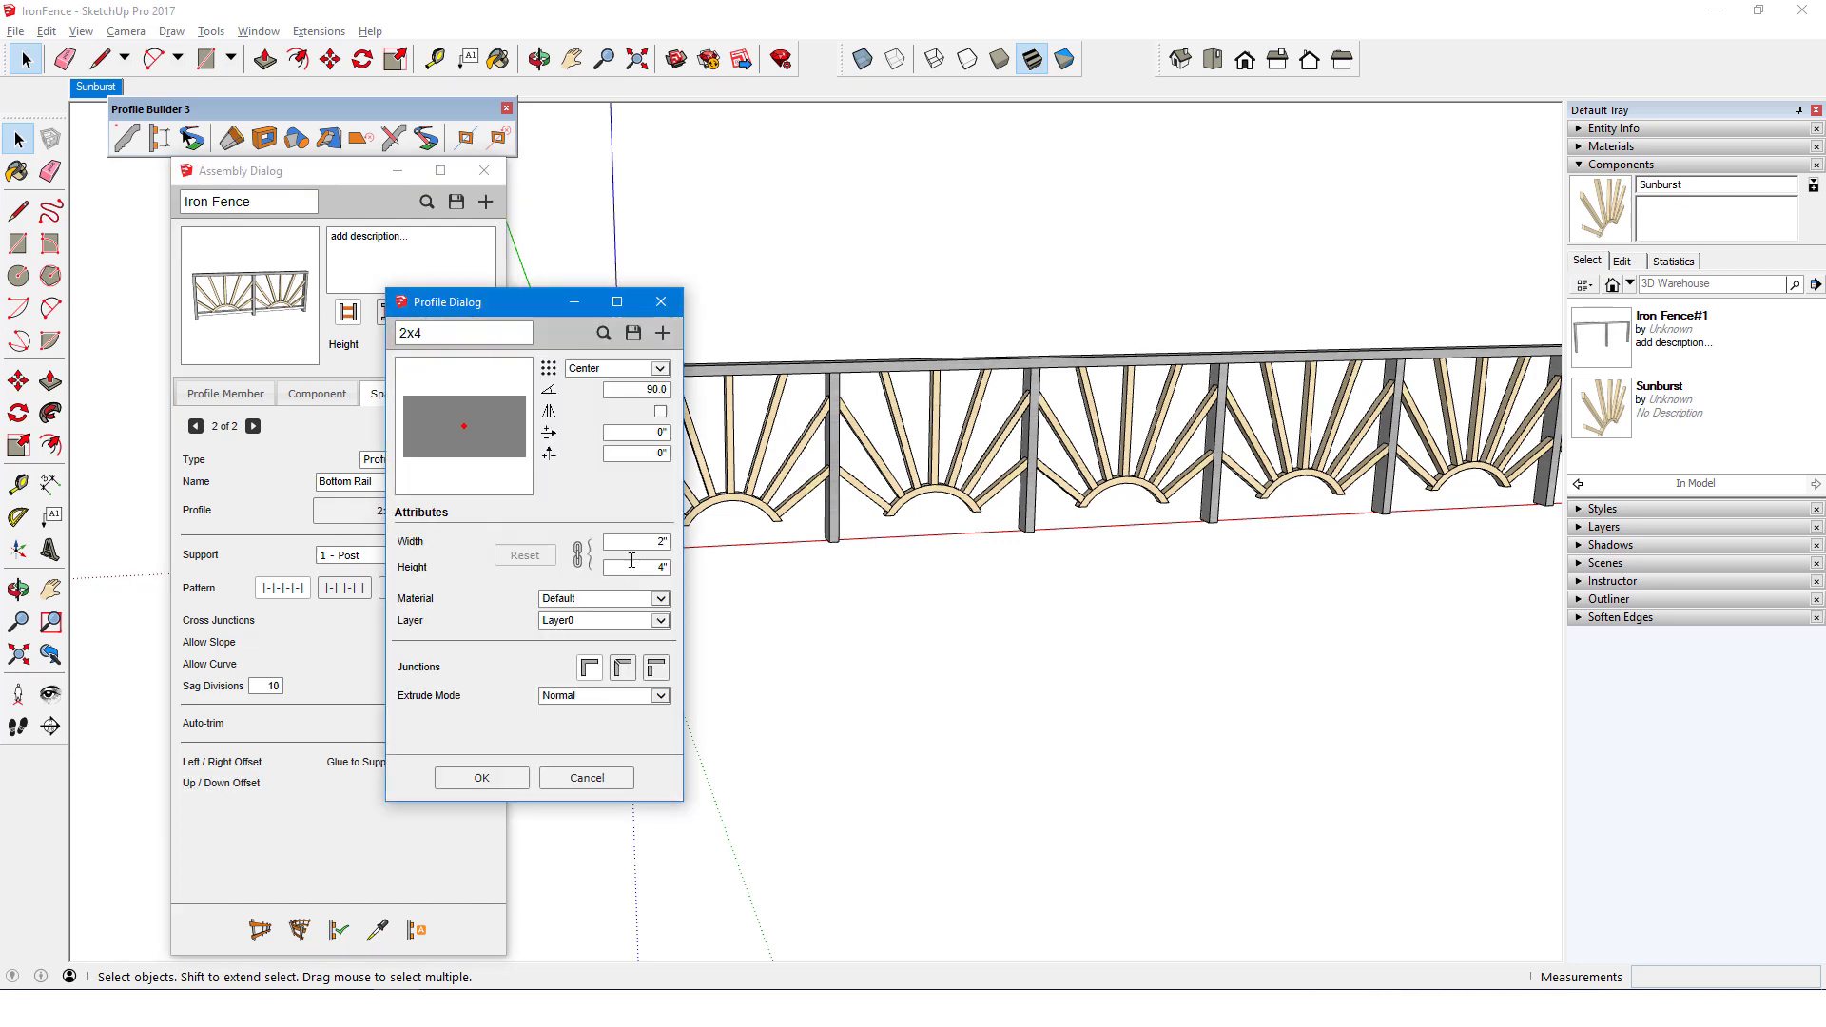
click(658, 599)
click(599, 616)
click(481, 778)
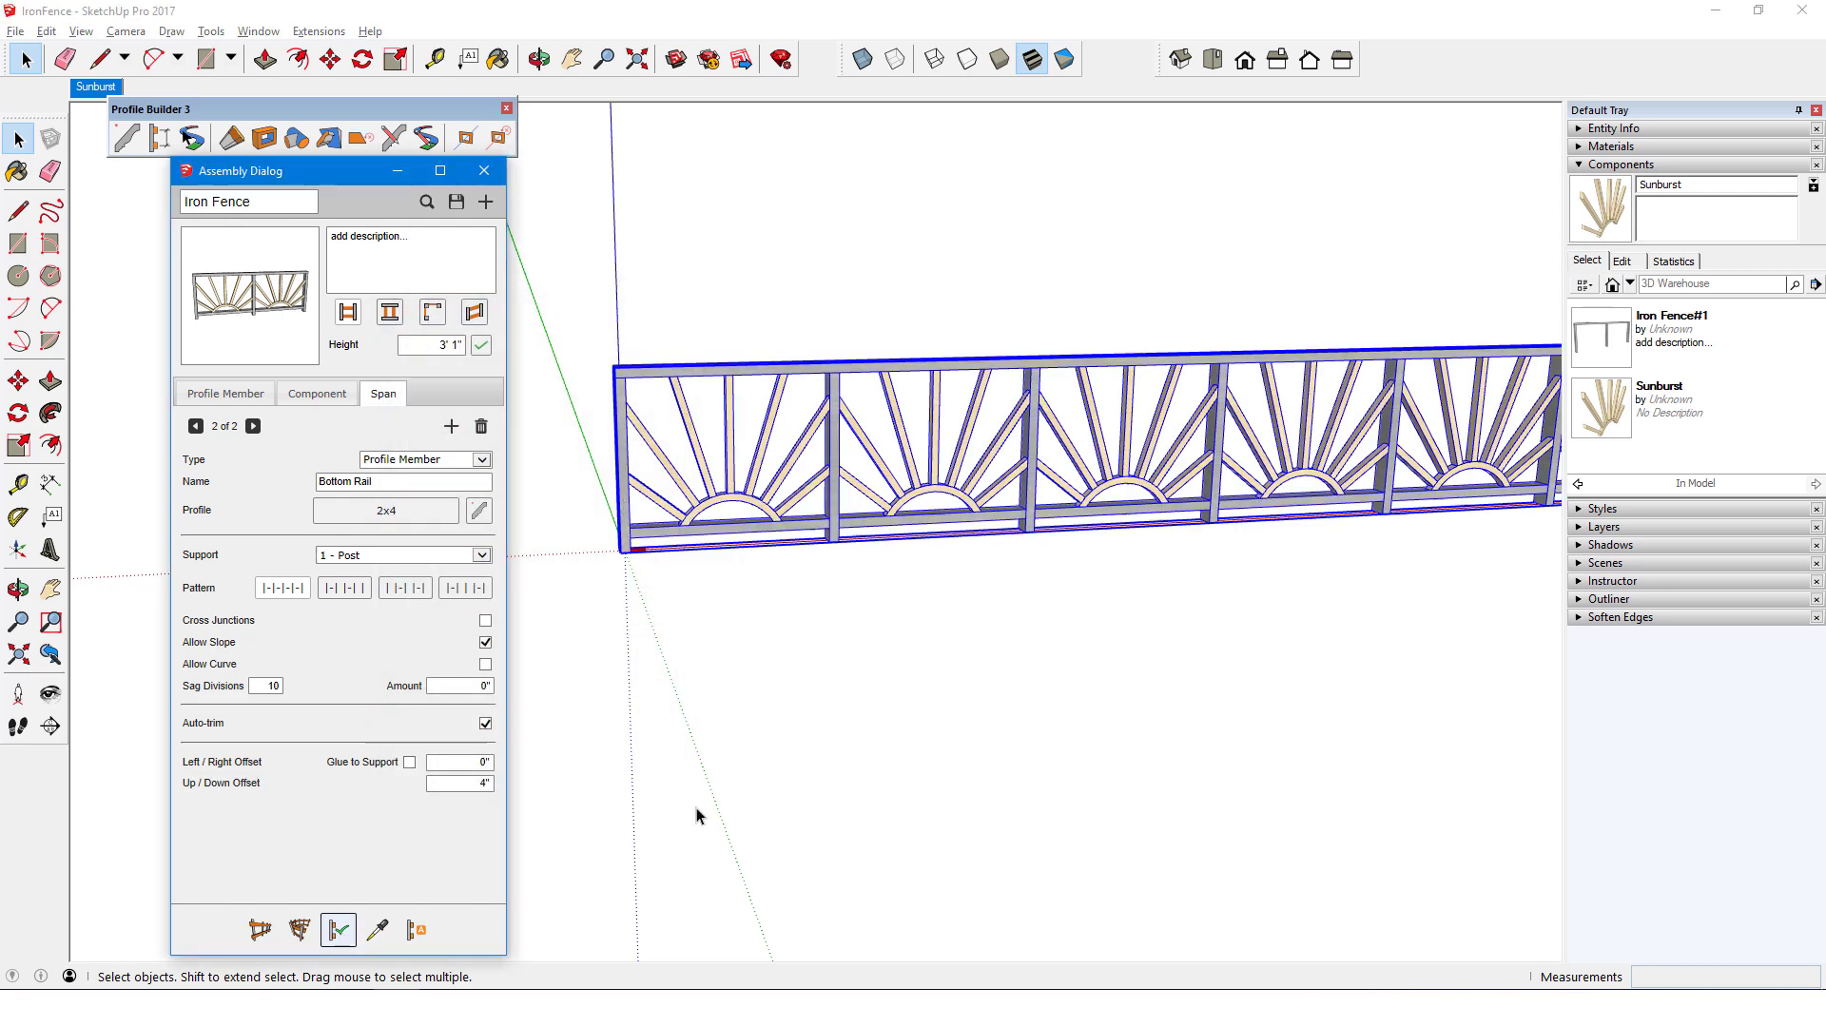
click(872, 676)
middle_drag(871, 676, 1075, 652)
- Show the assembly preview on a slope and replace the existing fence with a new sloped Iron Fence starting at the origin
click(195, 428)
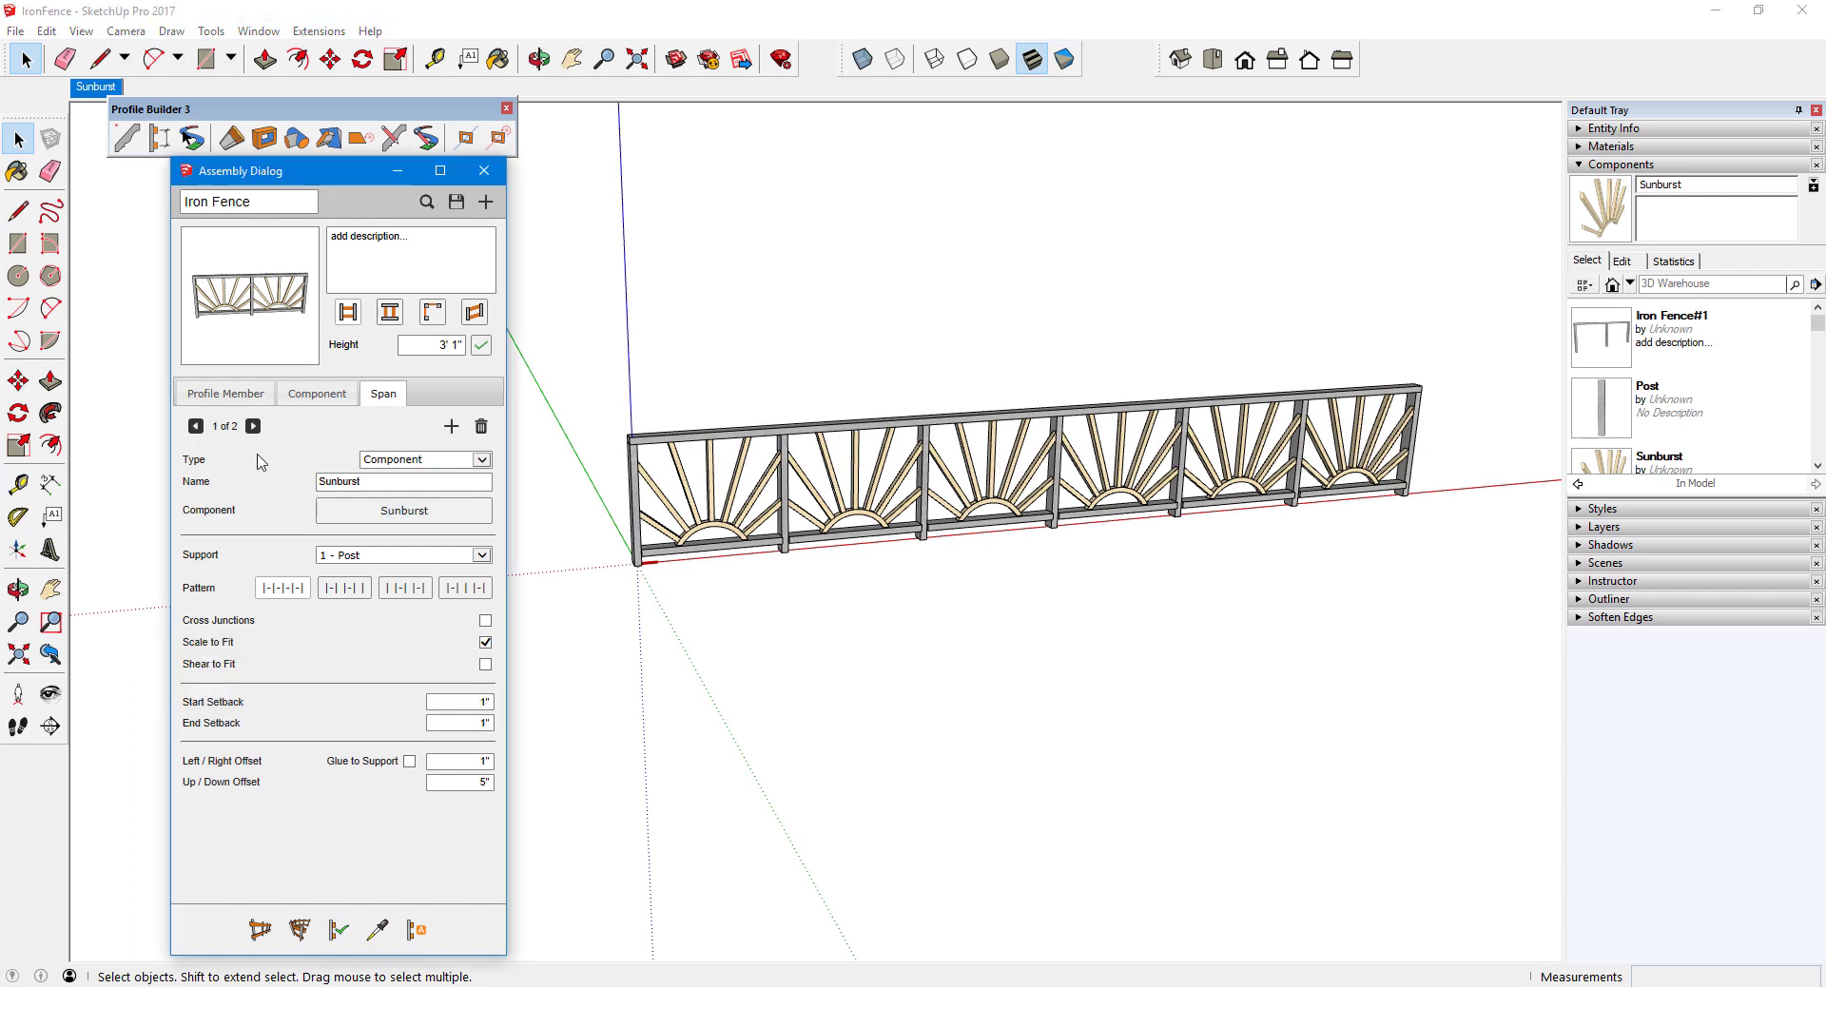
click(475, 314)
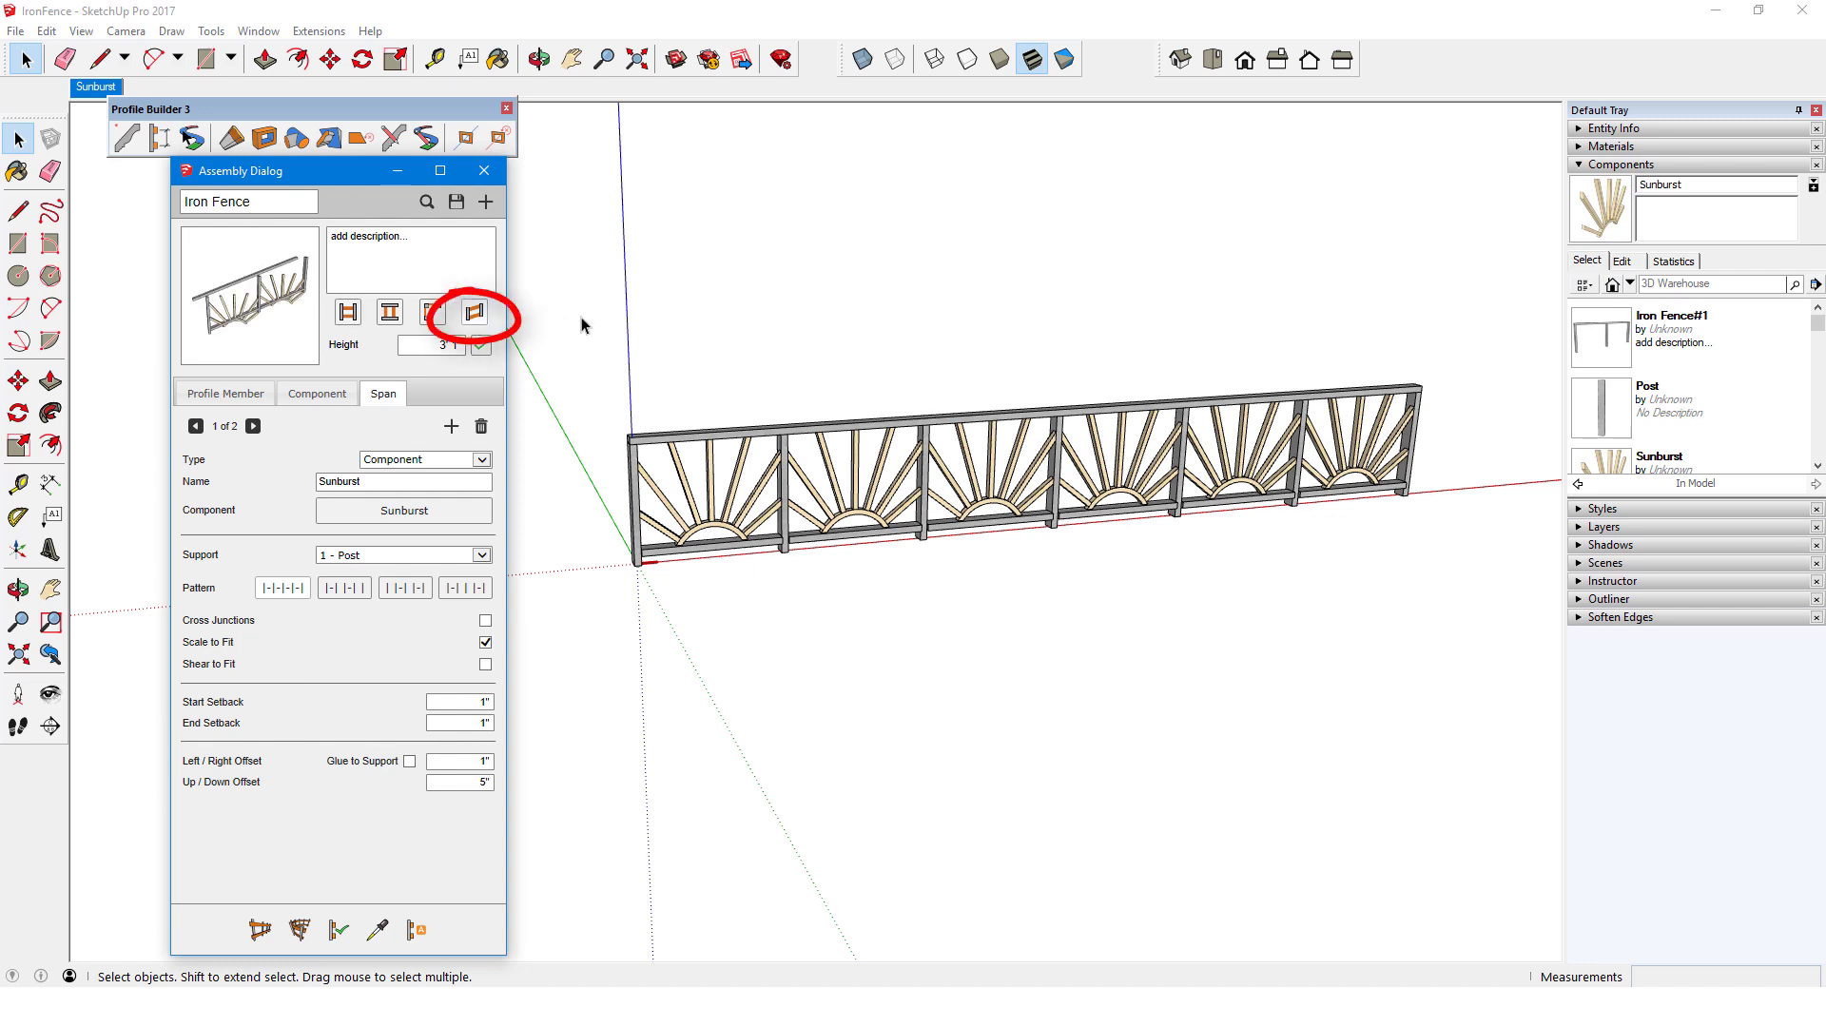
click(710, 454)
key(Delete)
click(260, 930)
click(637, 563)
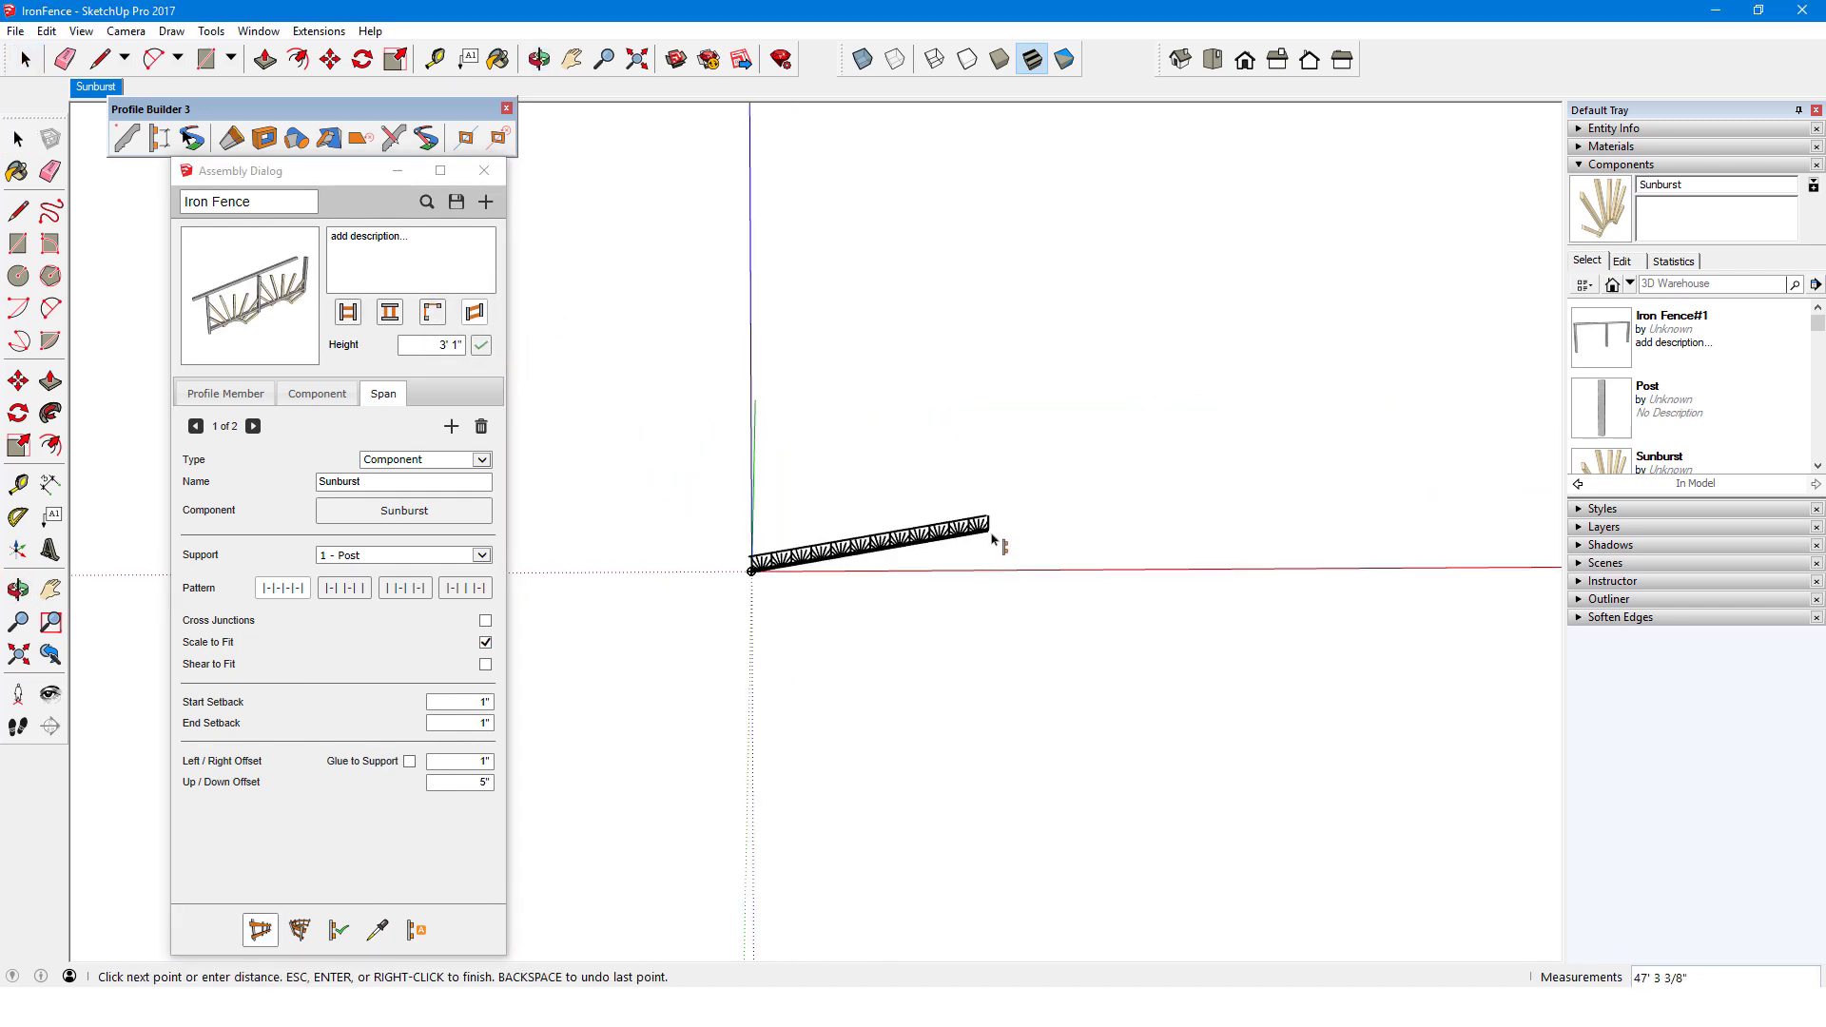
click(1006, 534)
key(Return)
scroll(653, 561, up, 2)
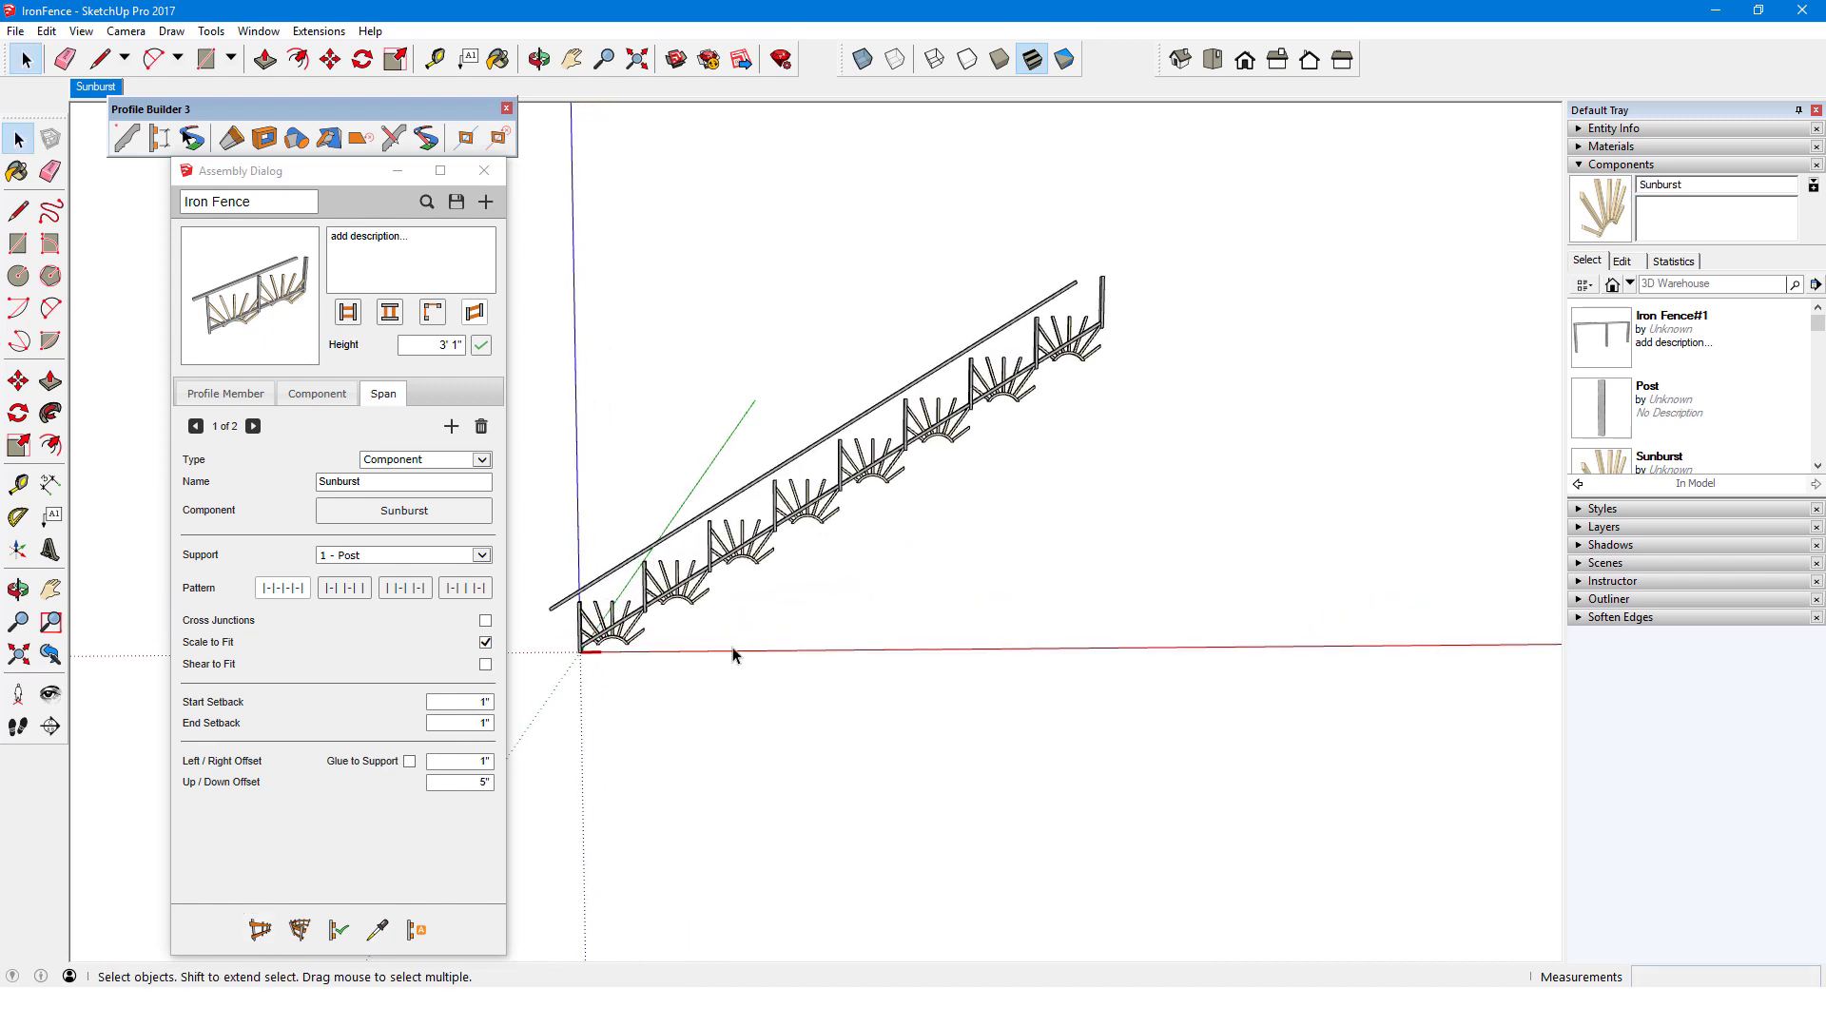
- Turn on Global for the Top Rail's up/down offset and apply it to the sloped fence
click(206, 399)
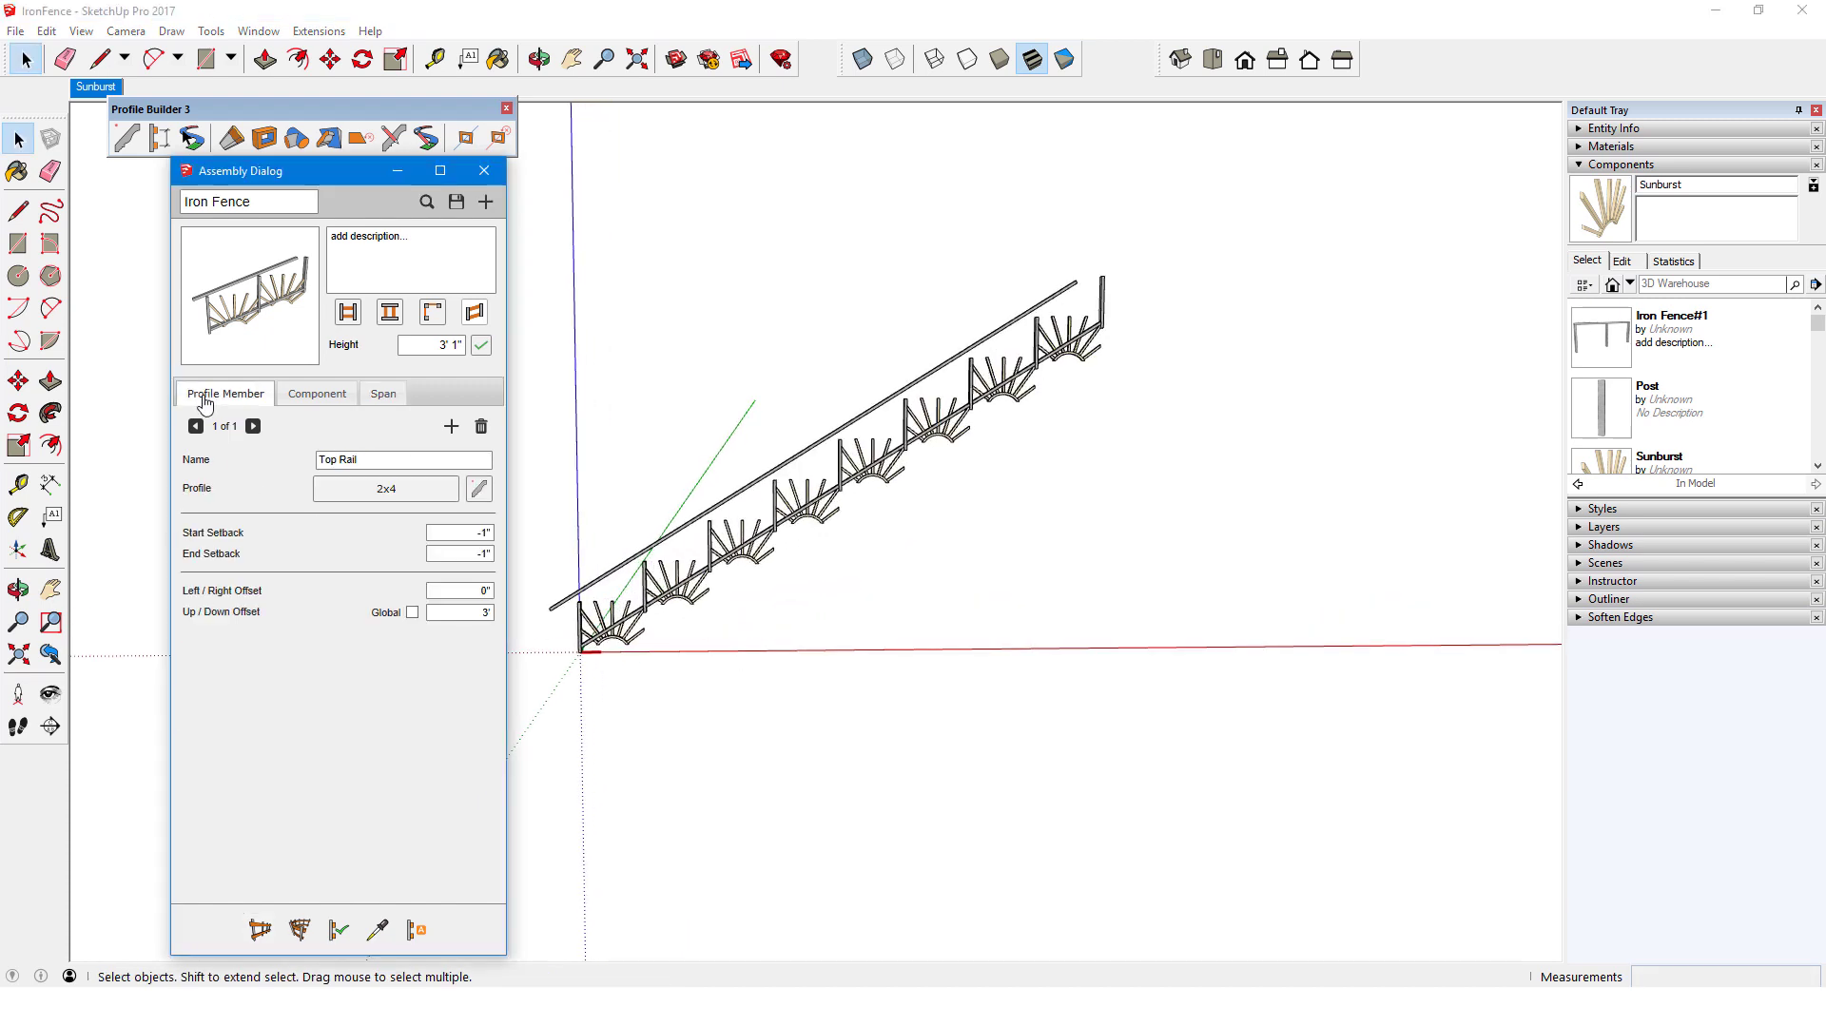
click(412, 613)
click(615, 633)
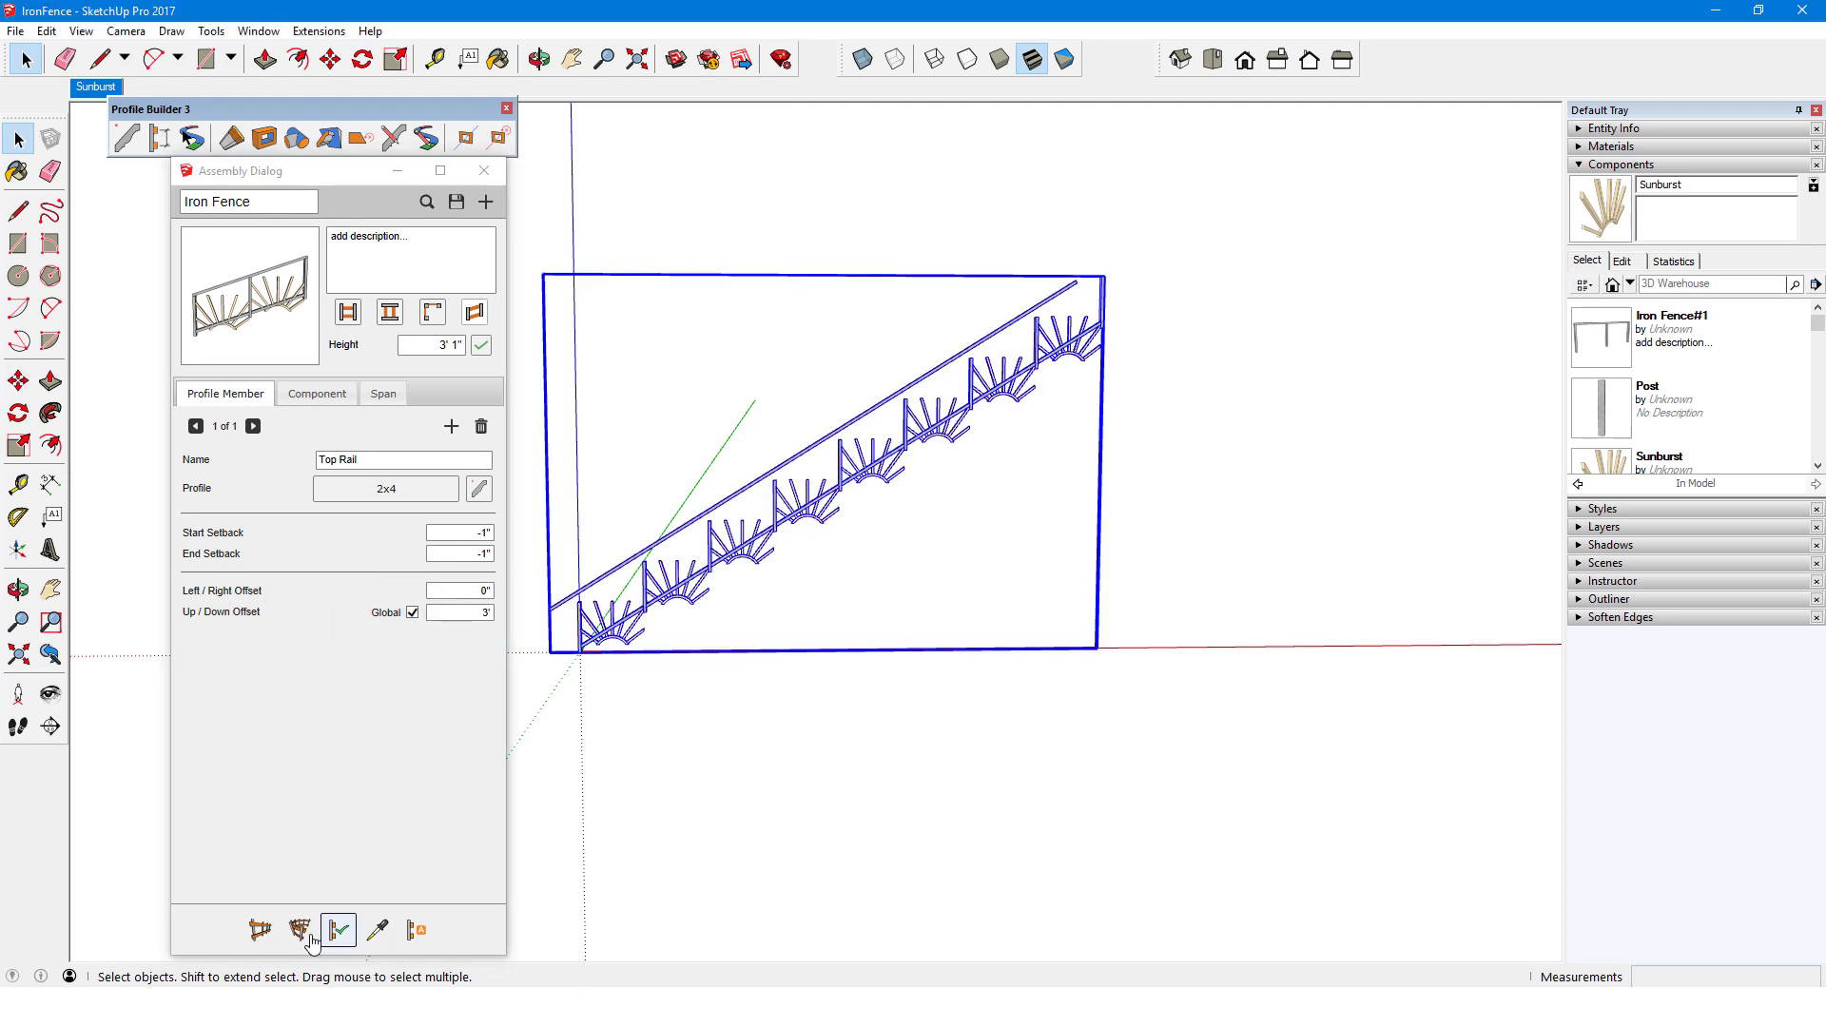
- Turn on Shear to Fit for the Sunburst span, apply it to the sloped fence and display the model in X-ray
click(379, 408)
click(252, 426)
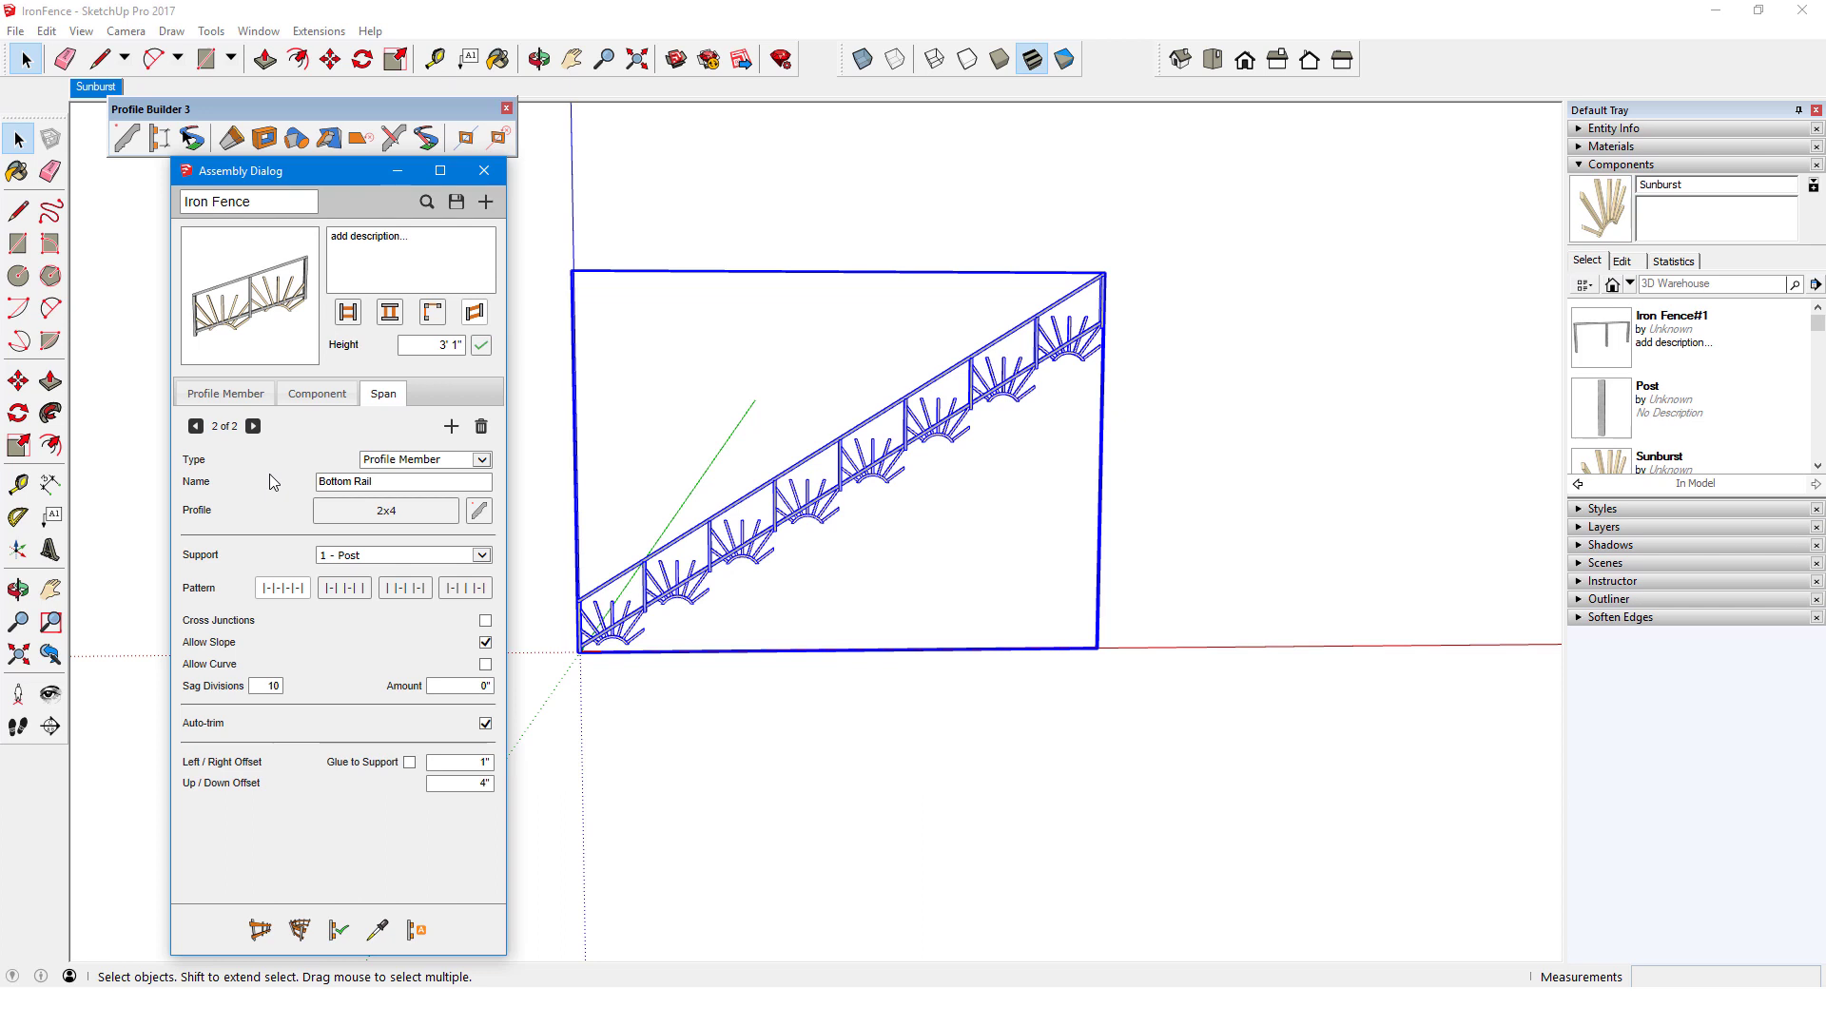
click(195, 426)
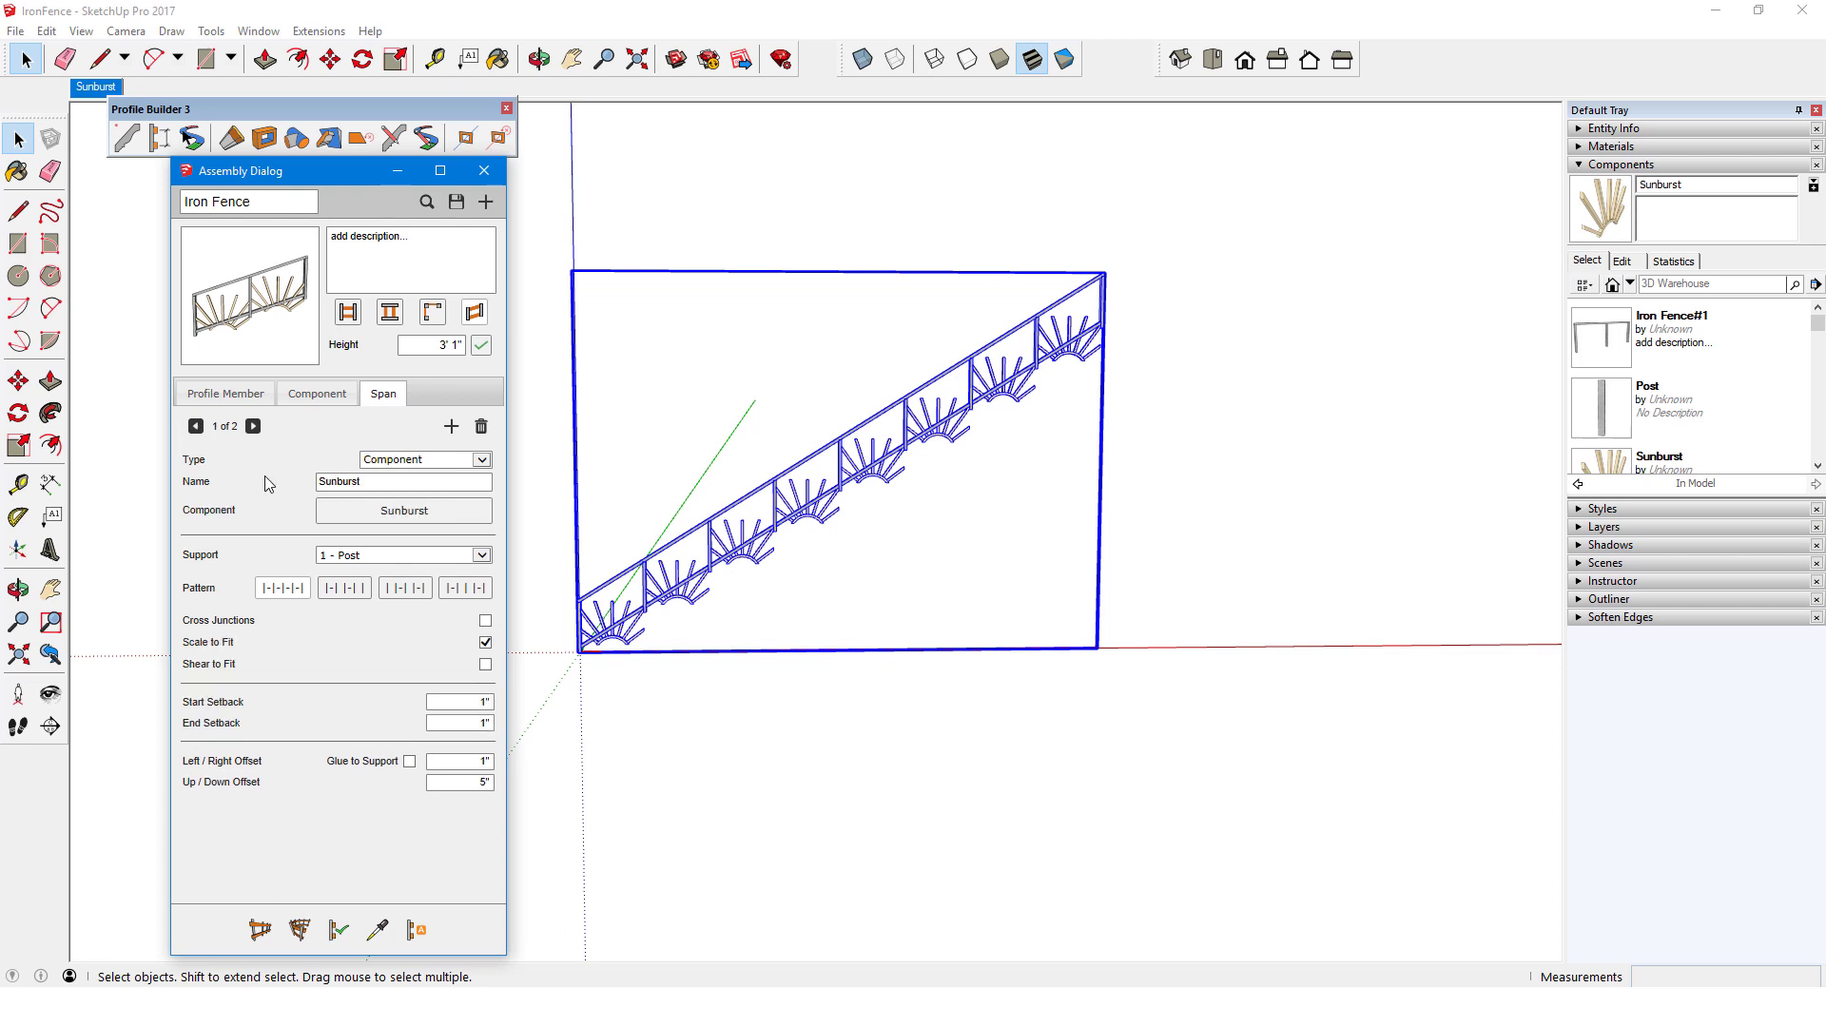
click(485, 666)
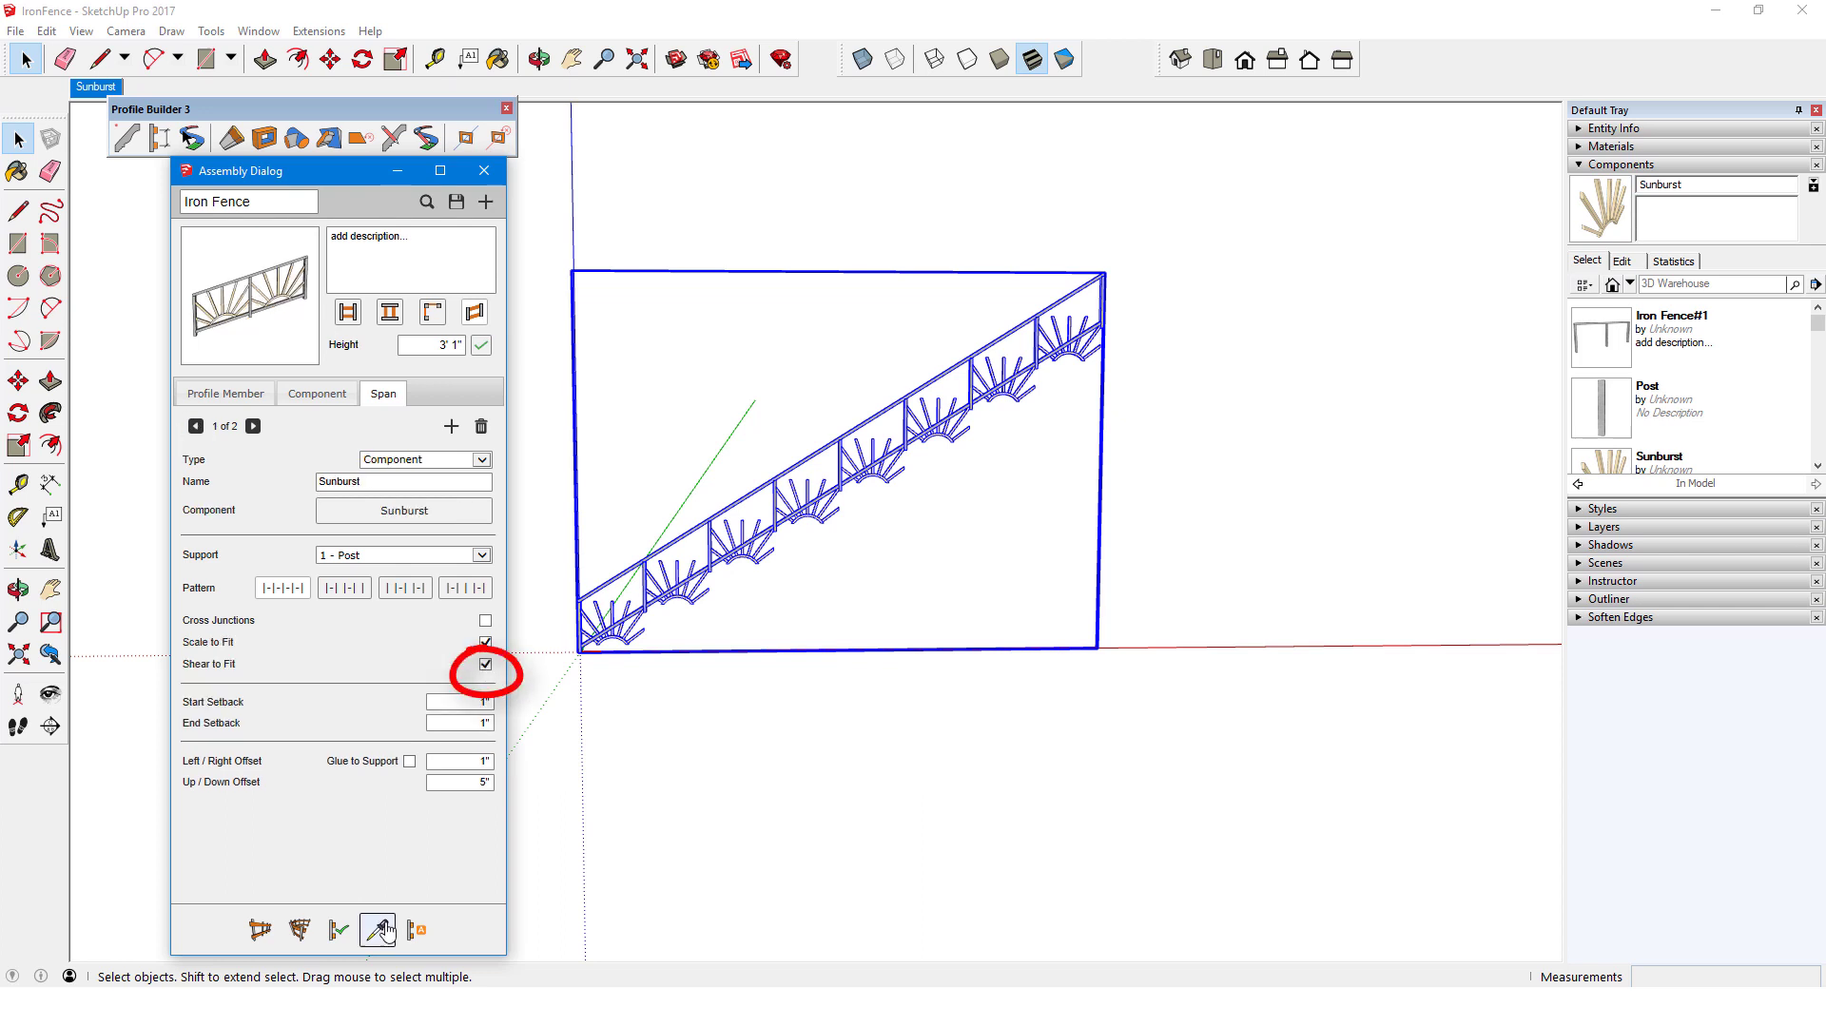
click(350, 932)
scroll(567, 618, up, 5)
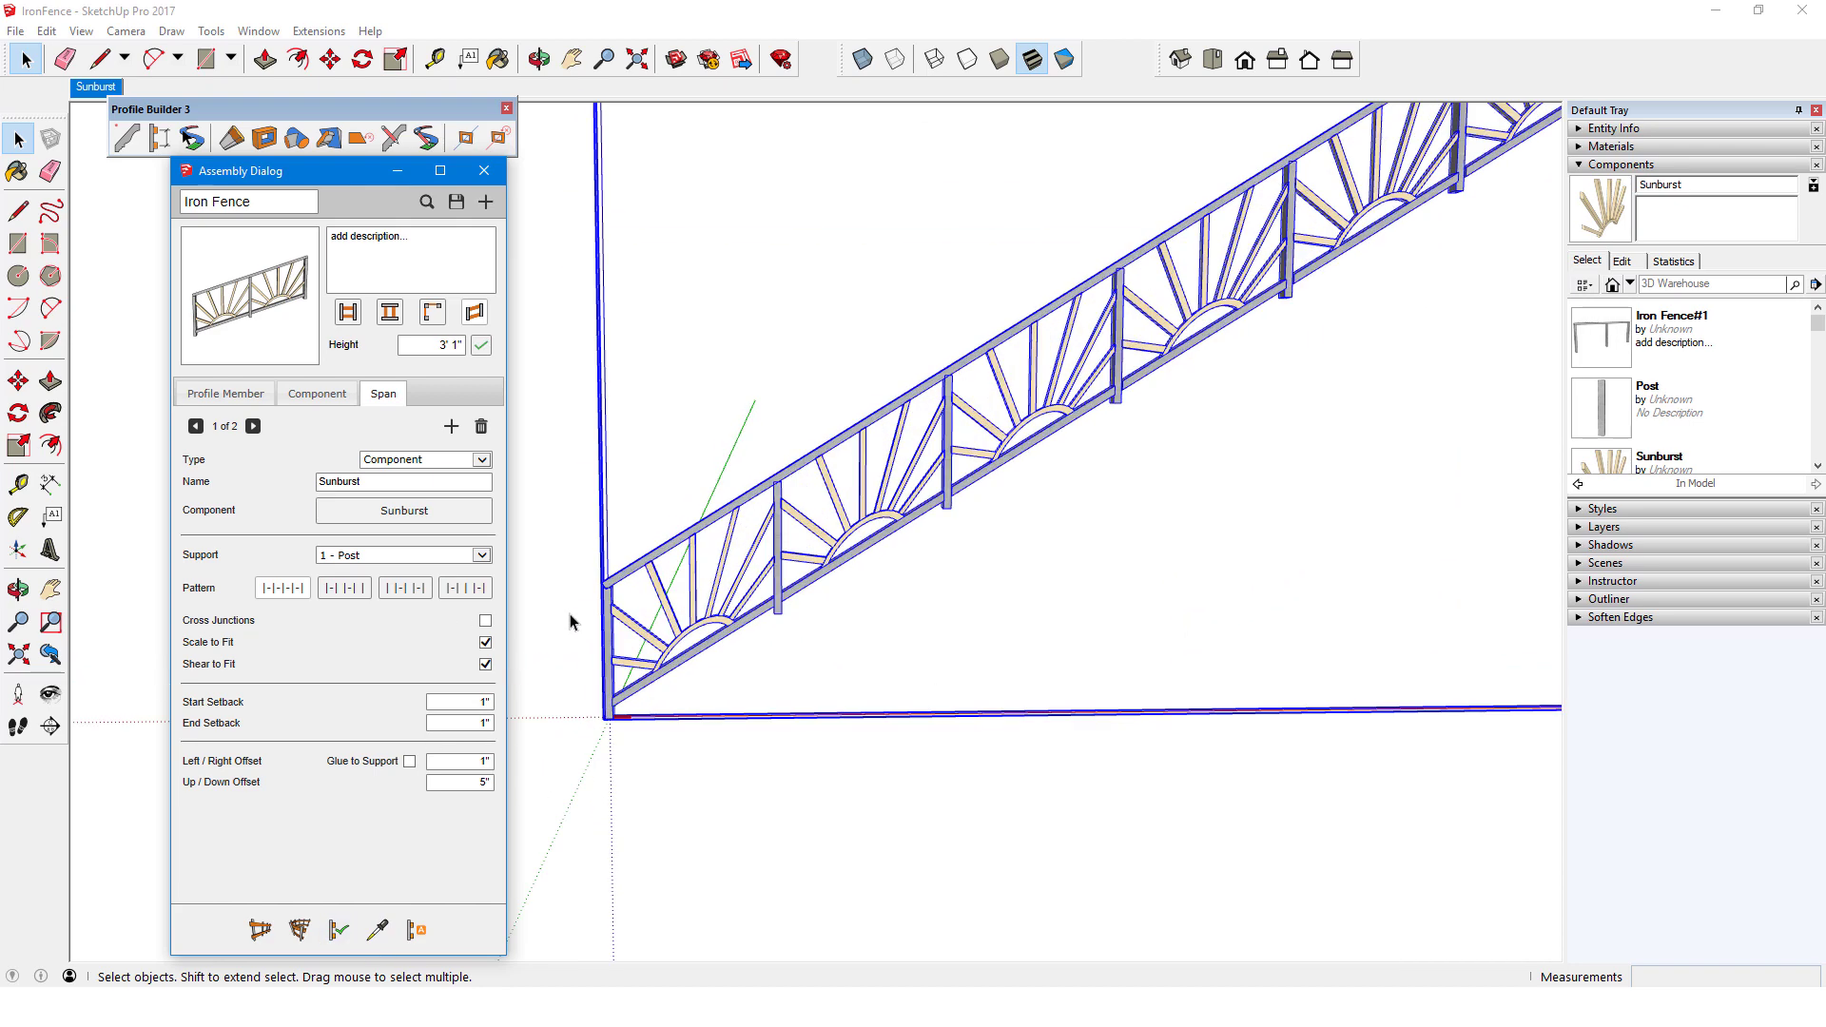
scroll(661, 550, up, 2)
click(863, 59)
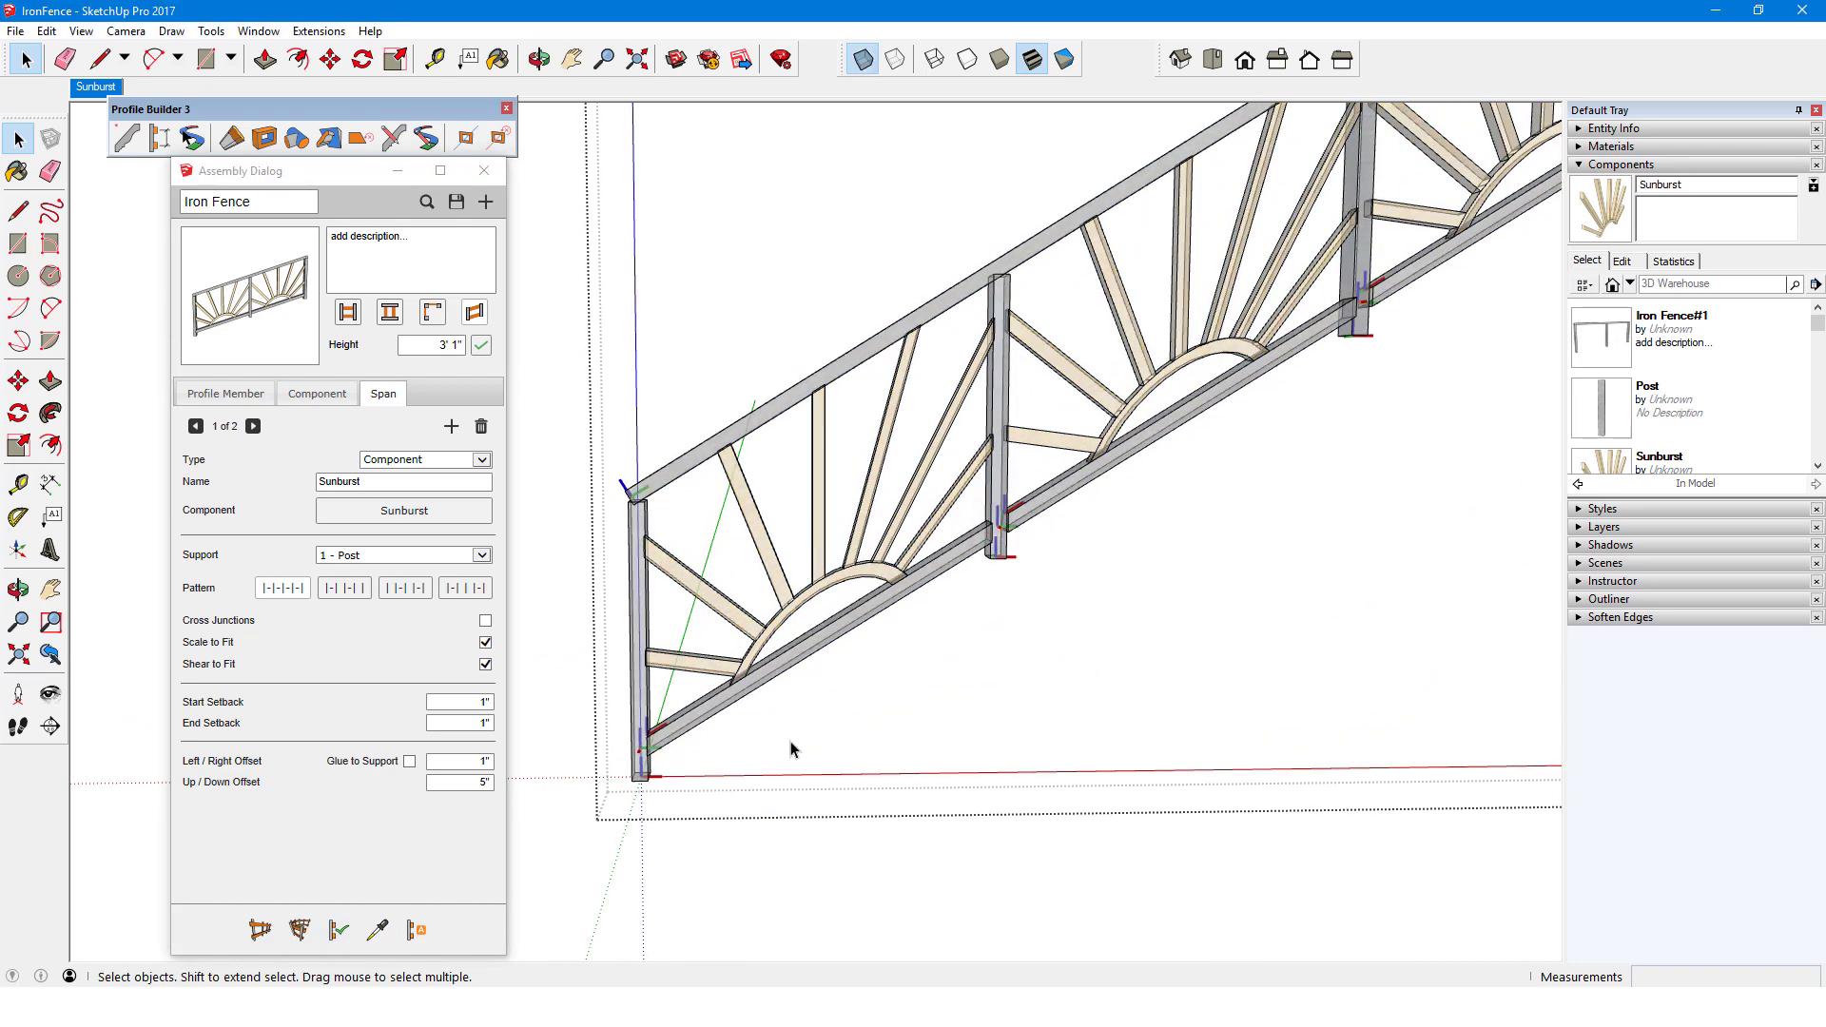
- Turn off Stay Vertical for the Post component and Global for the Top Rail's up/down offset
click(317, 393)
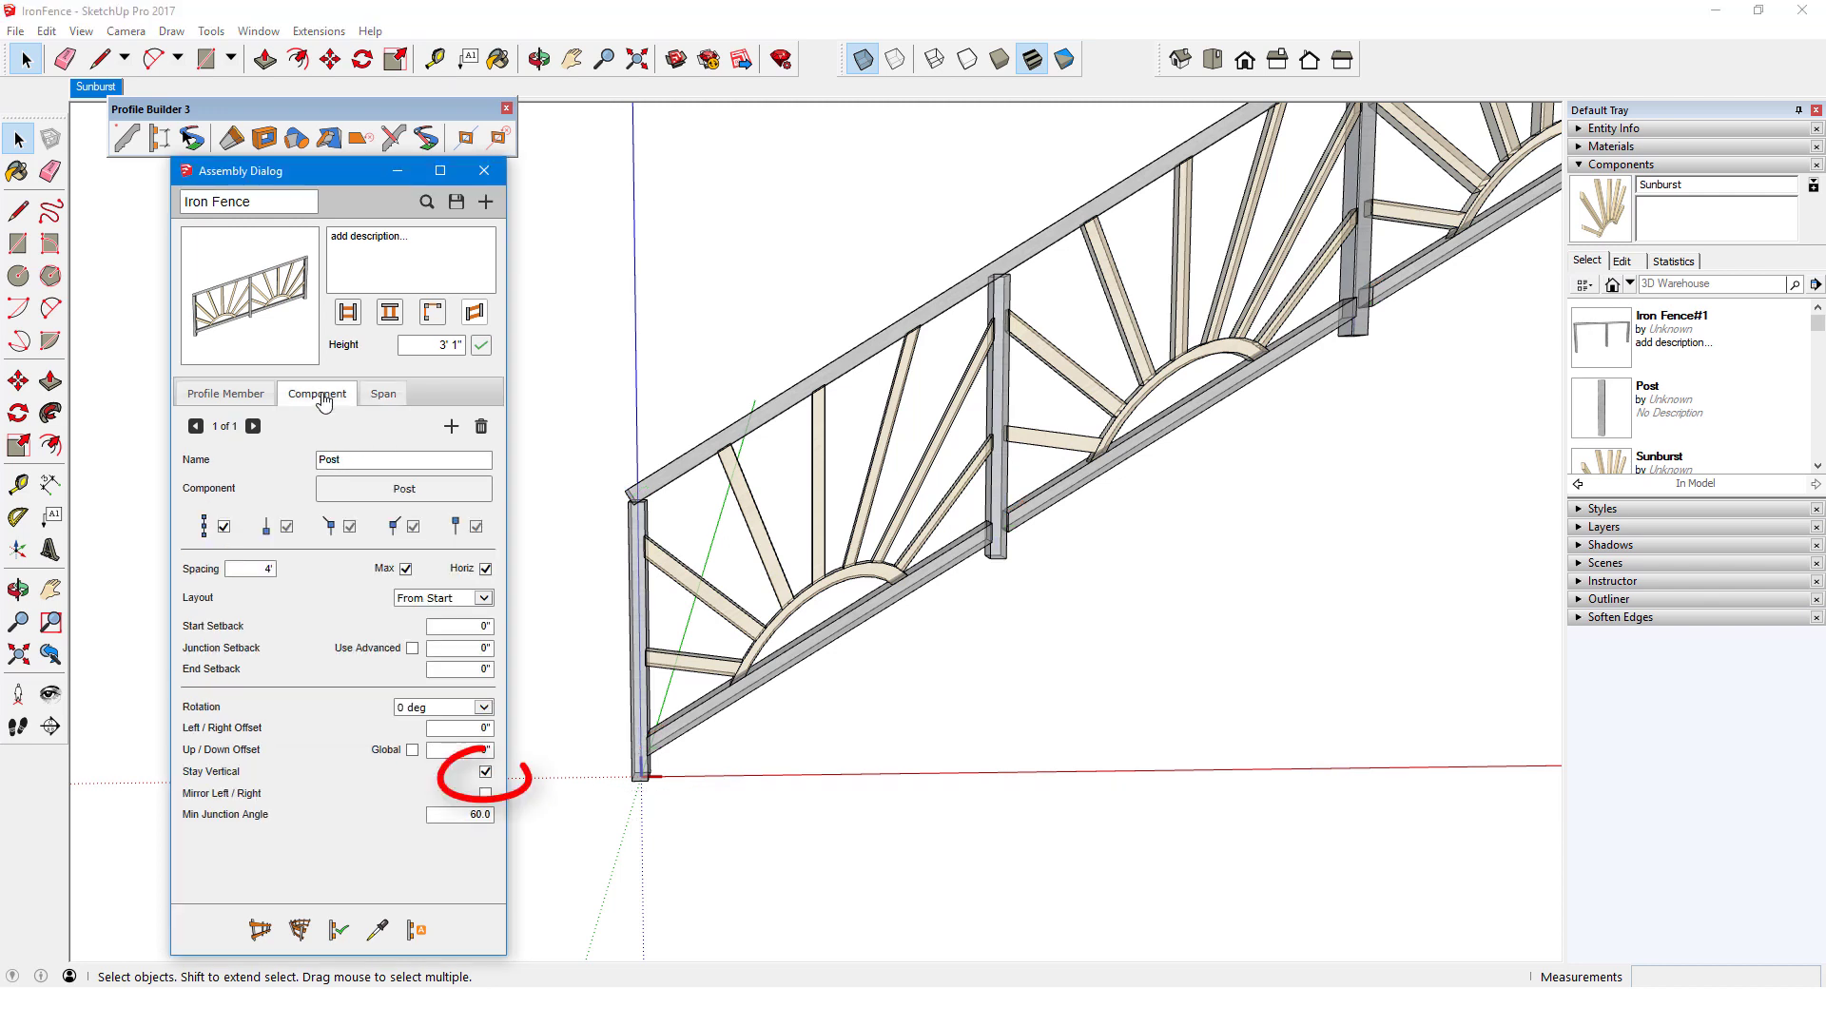
click(485, 771)
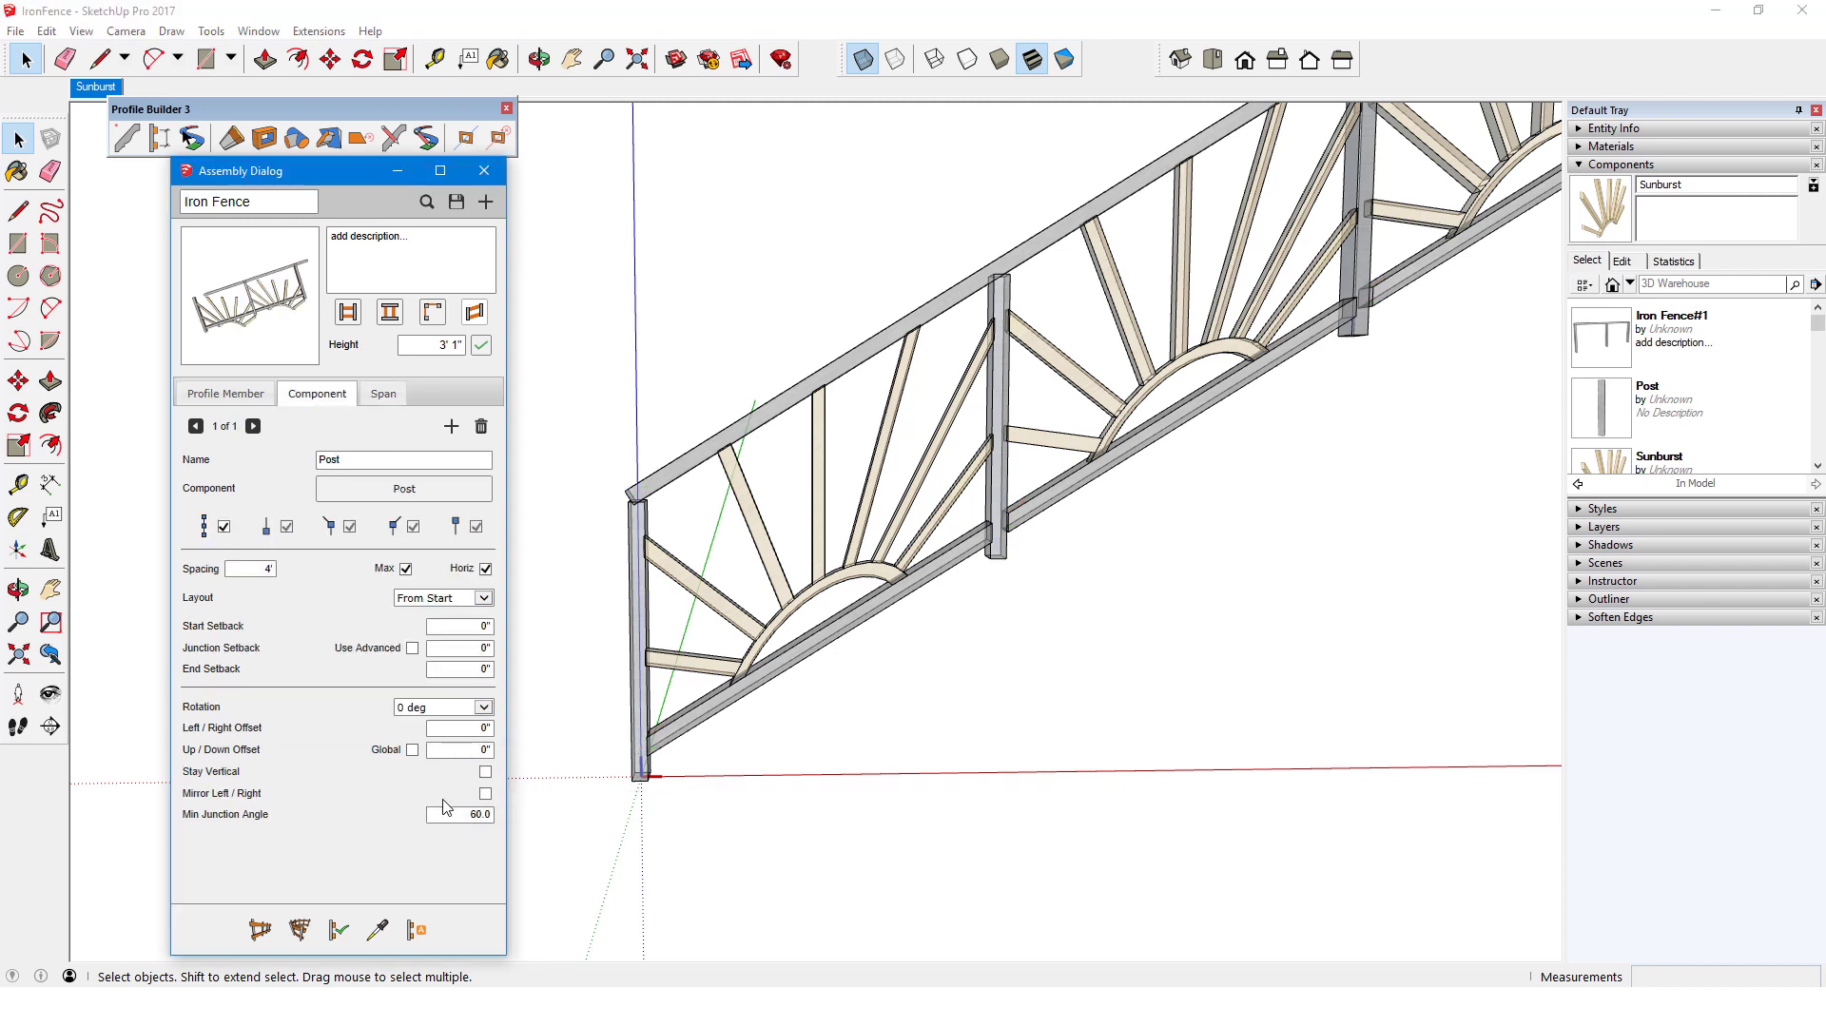
click(224, 396)
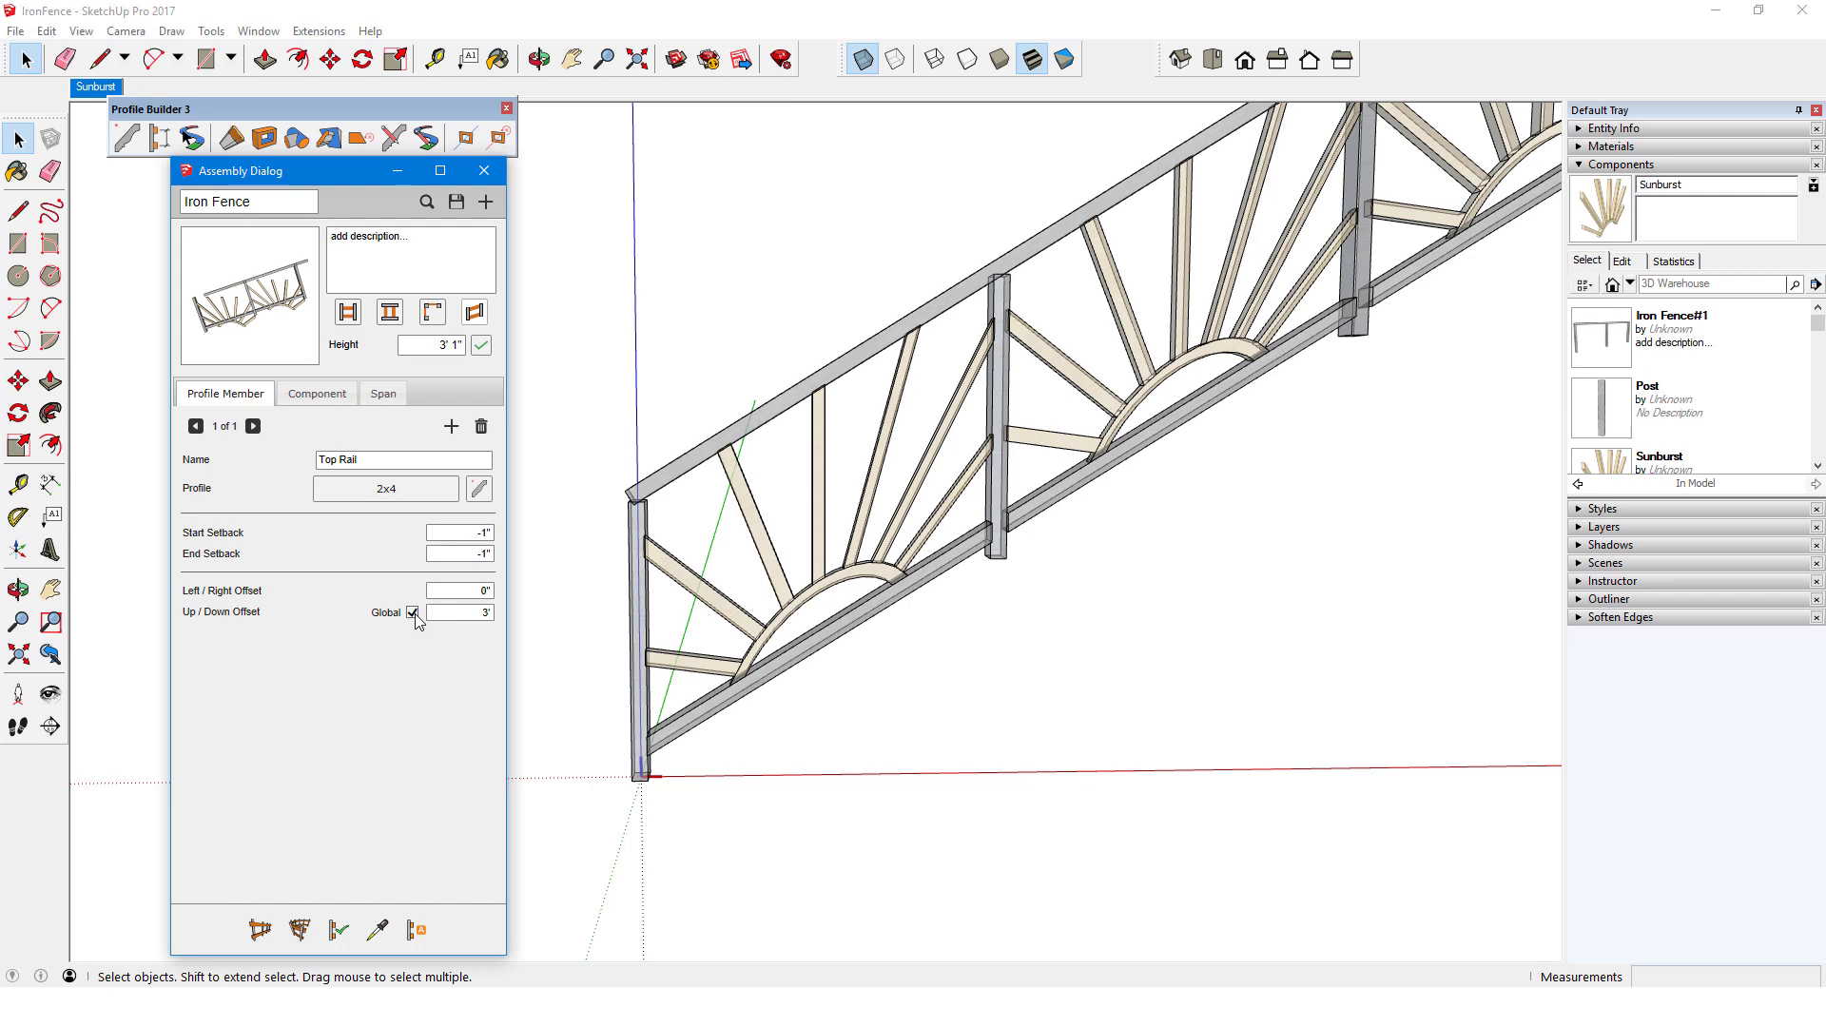
- Turn off Shear to Fit for the Sunburst span and apply the assembly changes to the sloped fence
click(381, 393)
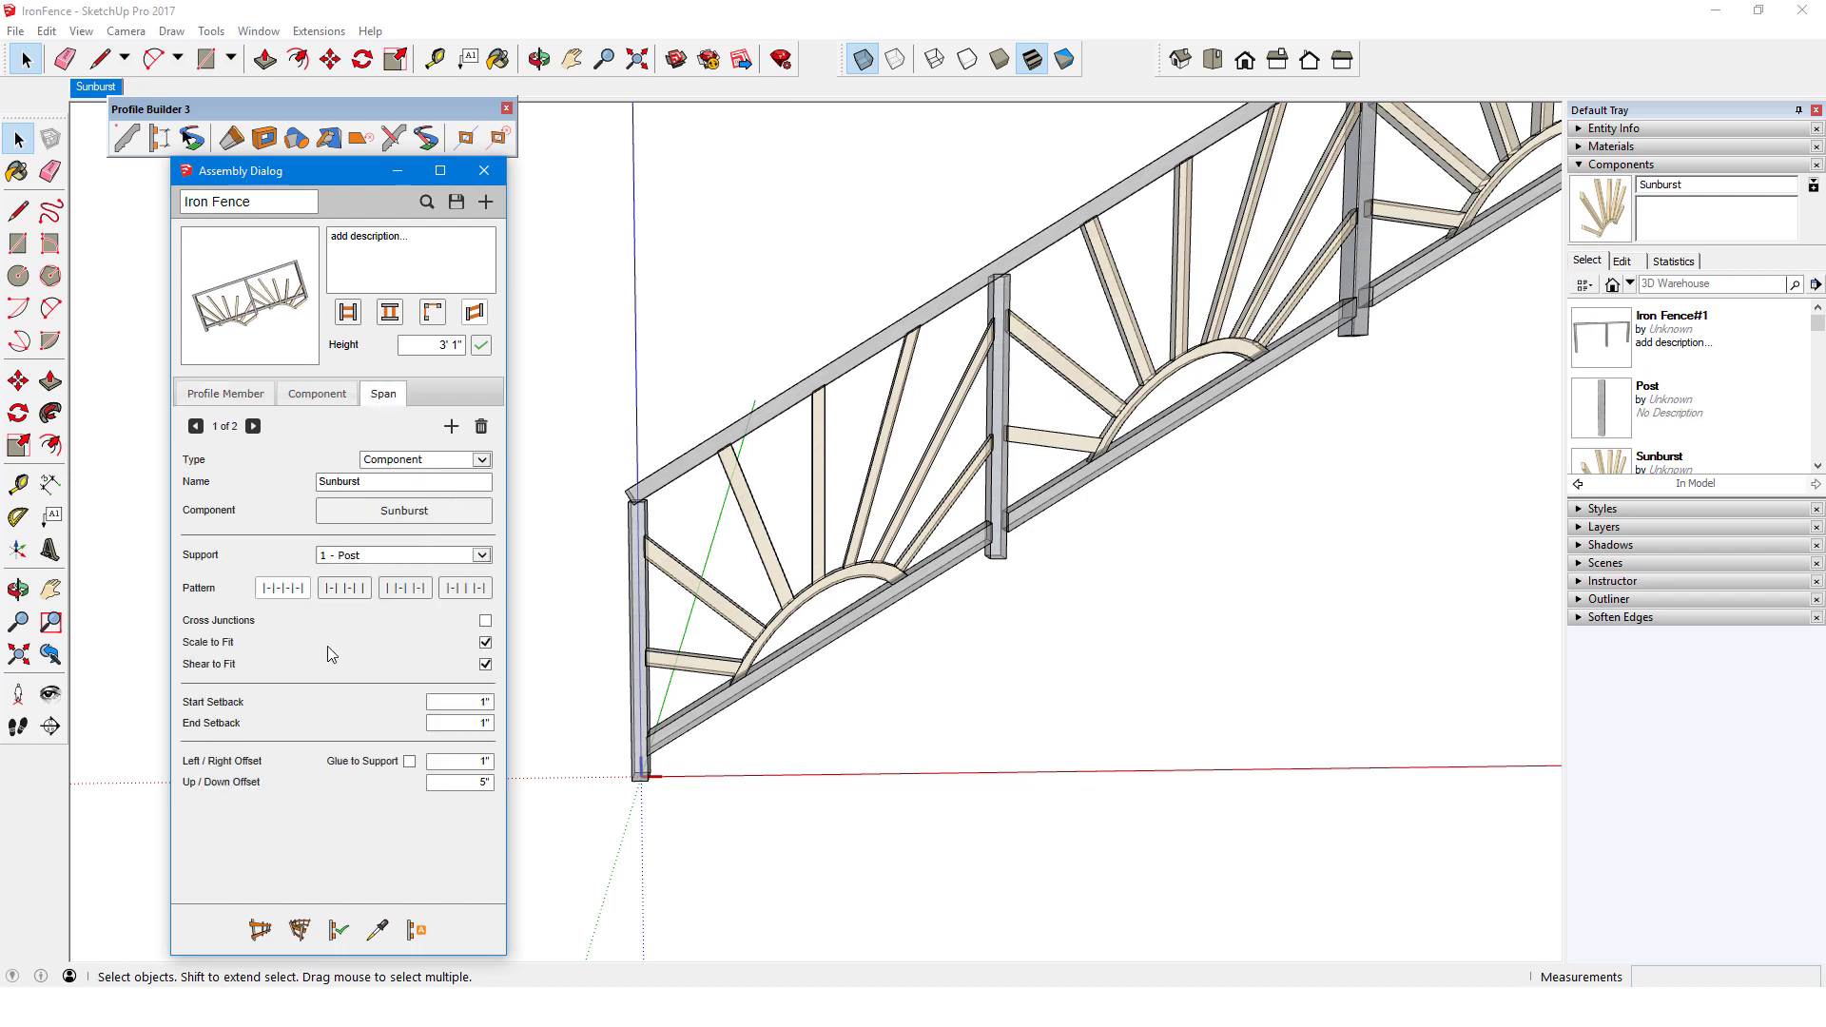
click(485, 664)
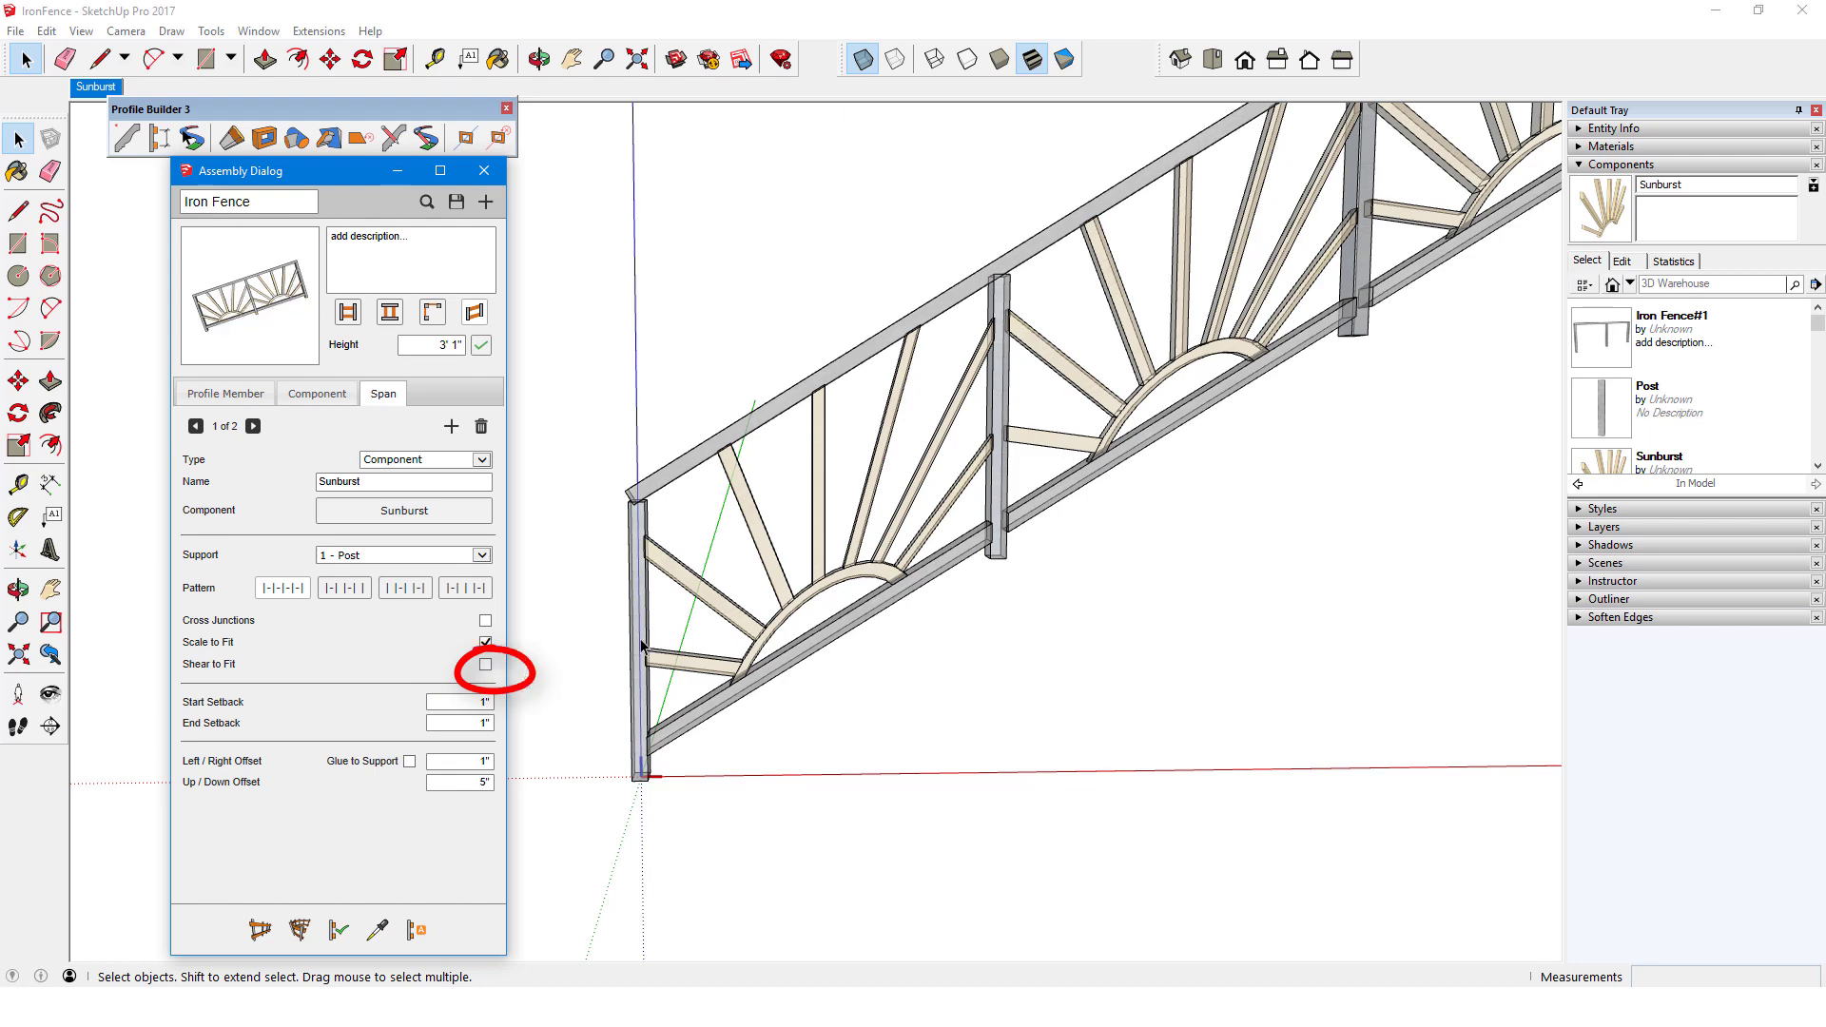
click(339, 929)
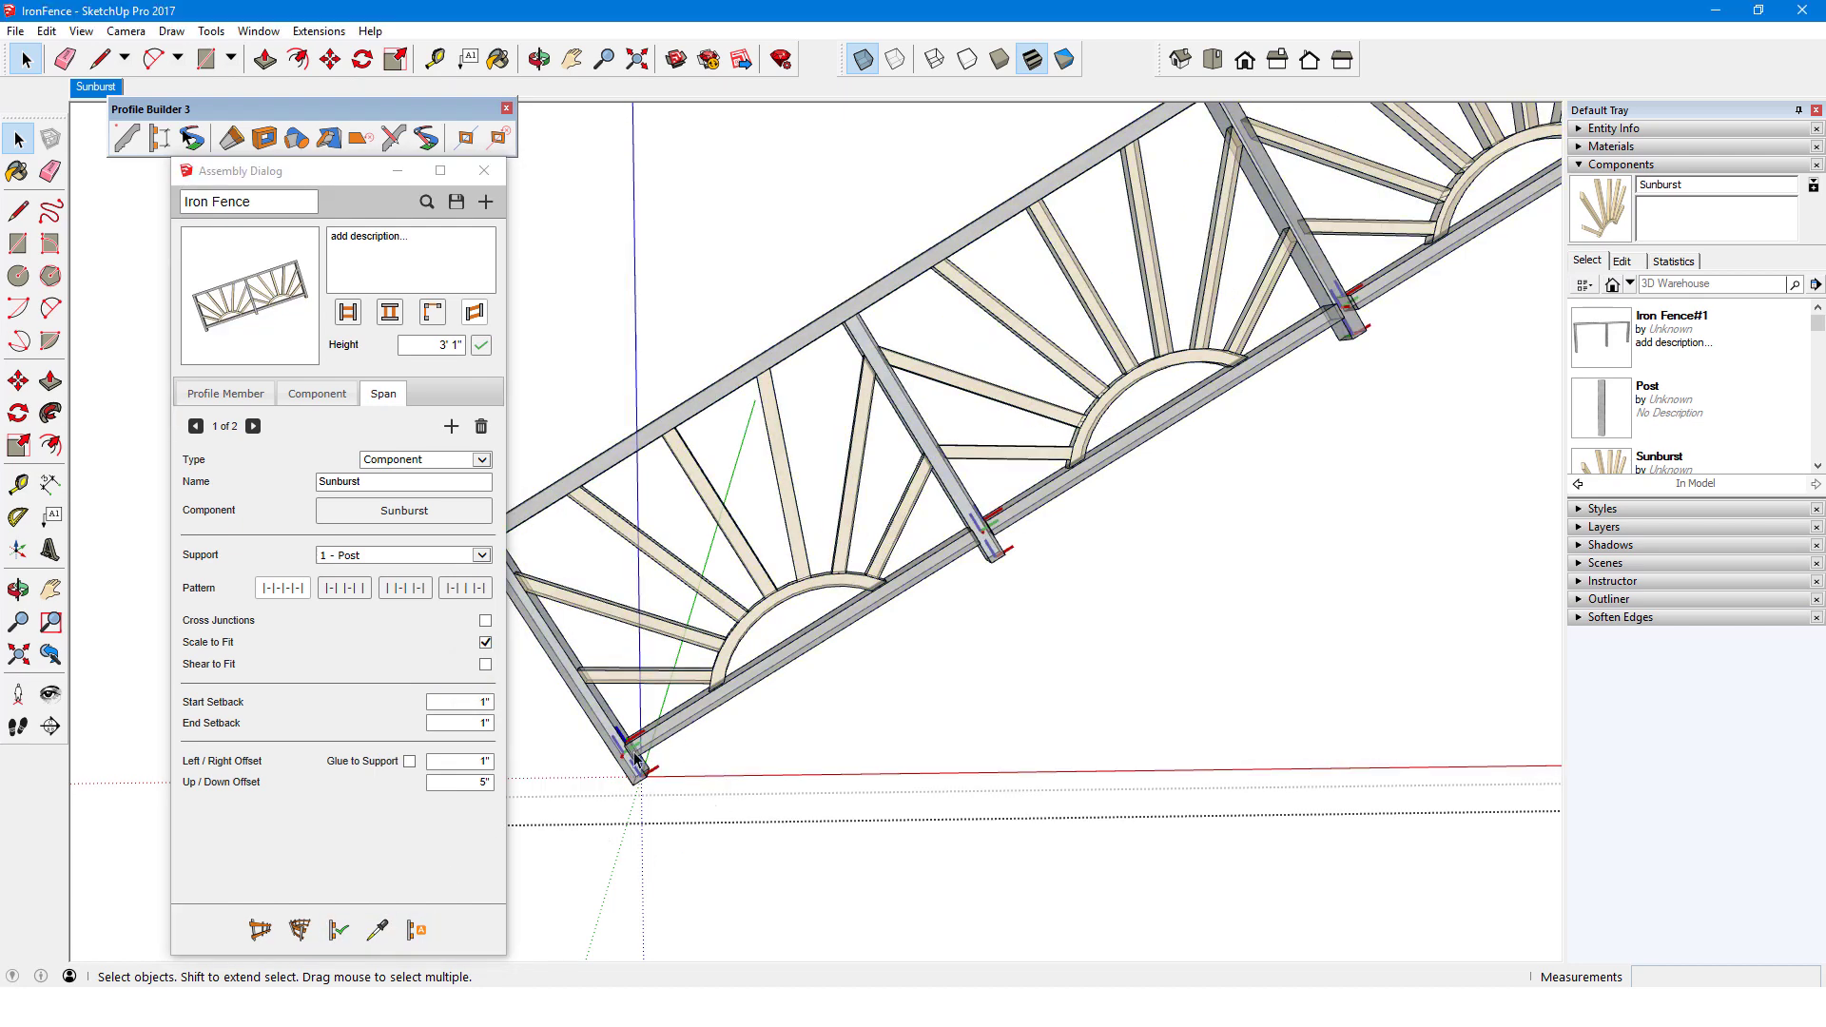
- Inspect the joints between the tilted posts and bottom rail, turn off X-ray and fit the whole fence in view
scroll(635, 758, up, 5)
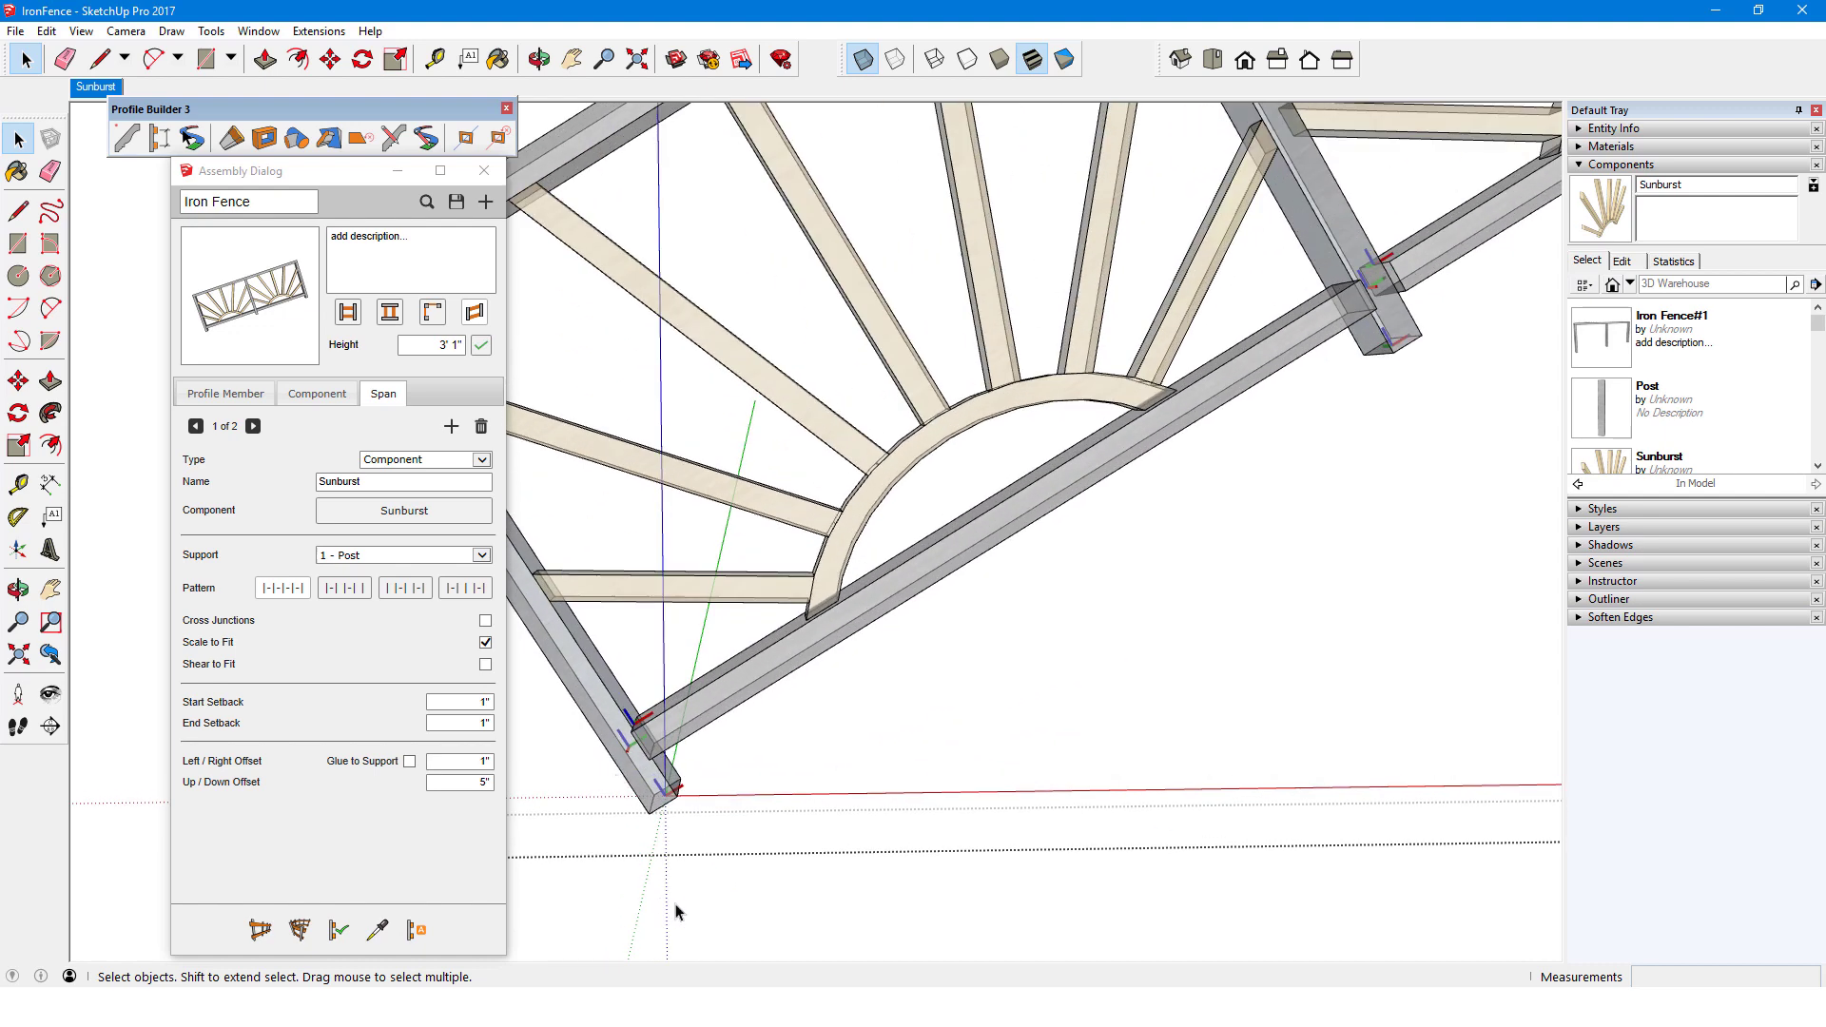
scroll(916, 774, down, 5)
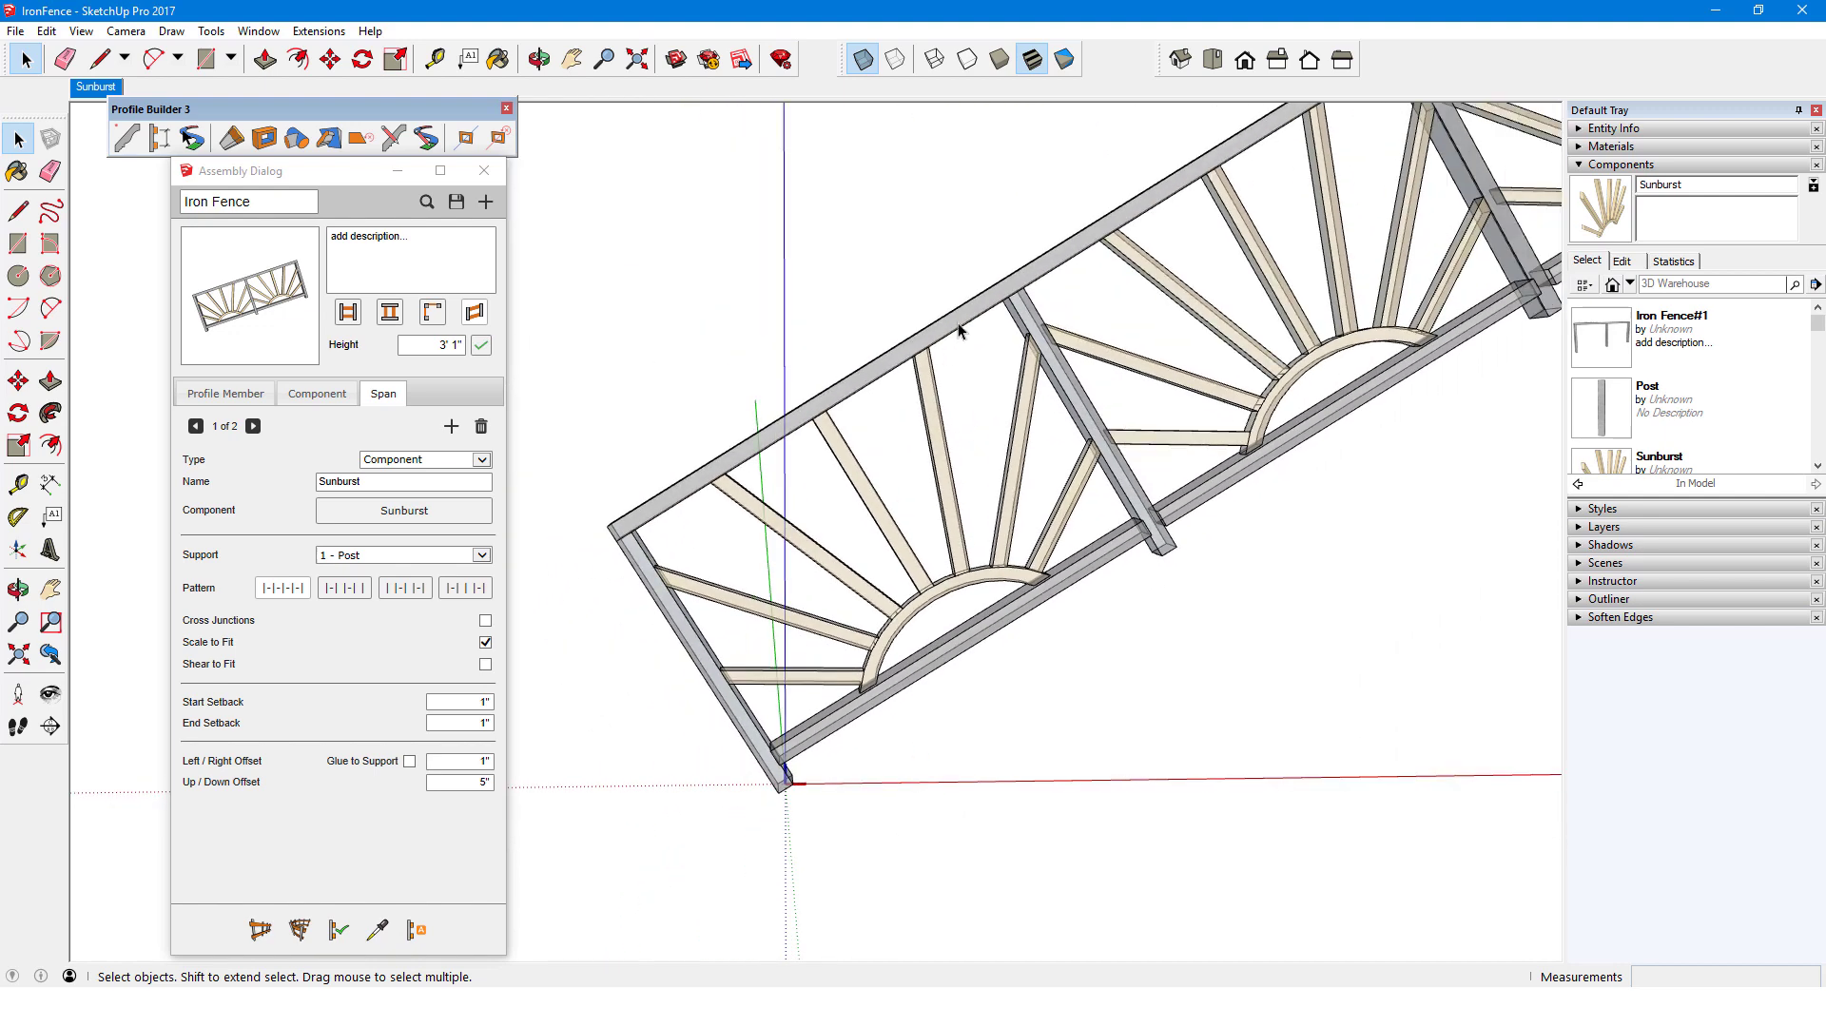
click(862, 59)
click(637, 59)
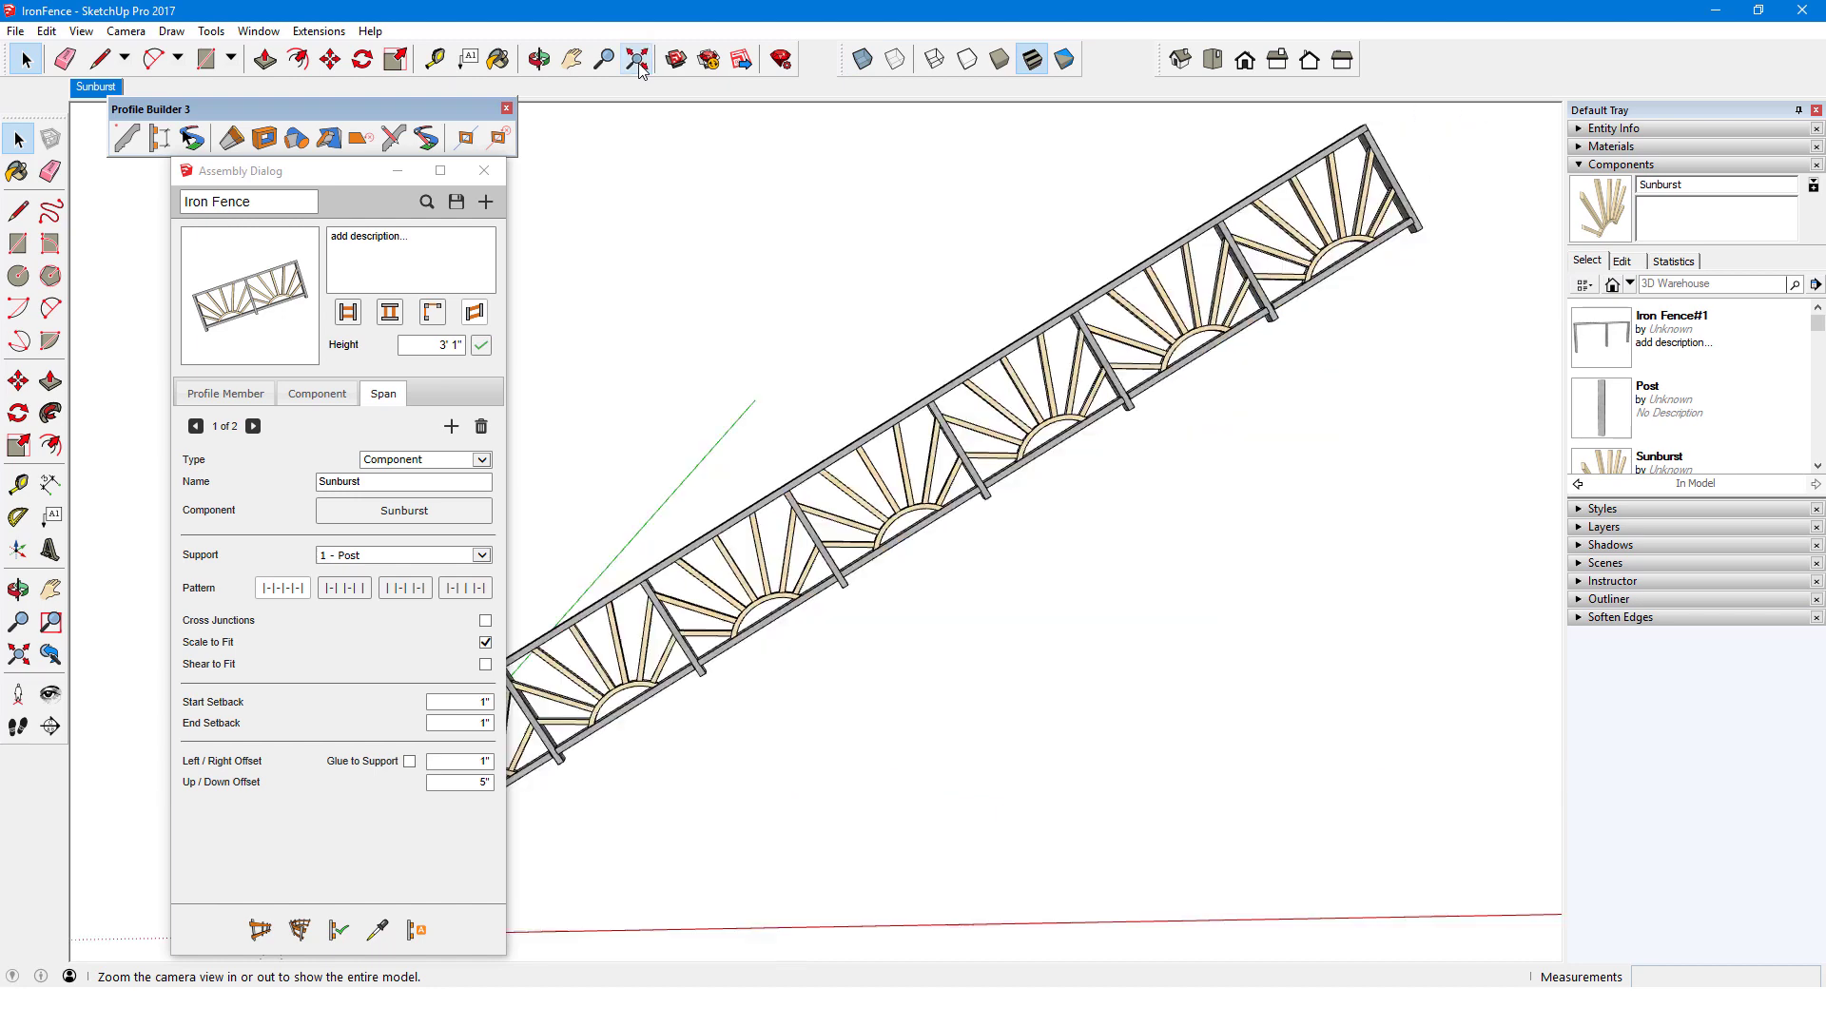